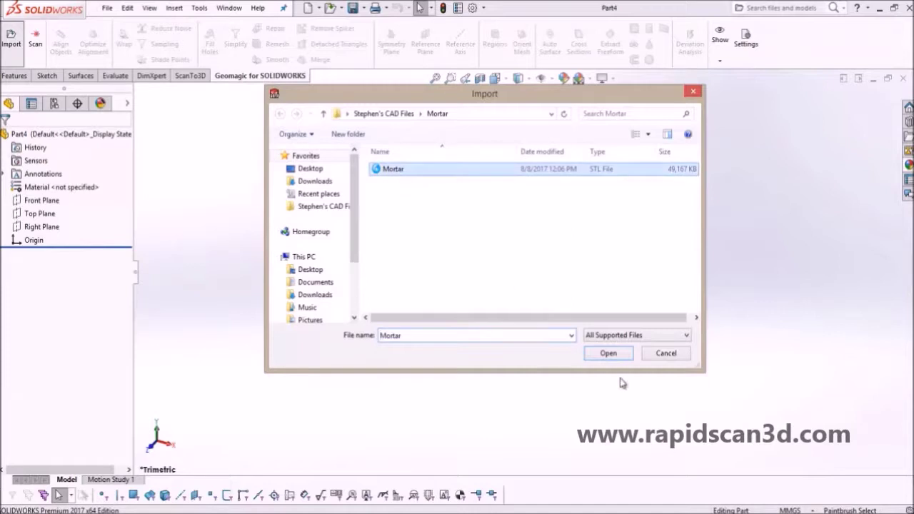
Step: Import the Mortar STL mesh and show the Front, Top and Right planes around it
{"action": "left_click", "coordinate": [607, 357]}
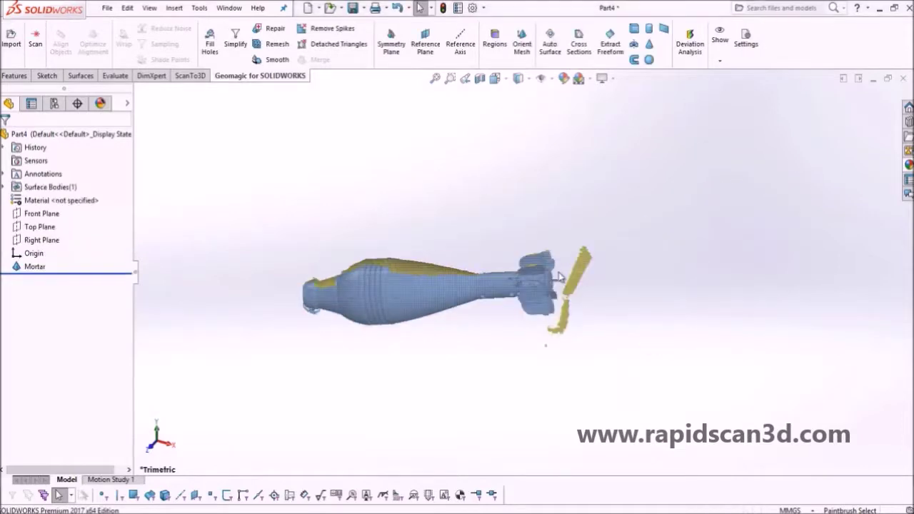
{"action": "left_click_drag", "start_coordinate": [47, 247], "coordinate": [47, 246]}
{"action": "right_click", "coordinate": [47, 247]}
{"action": "left_click", "coordinate": [48, 216]}
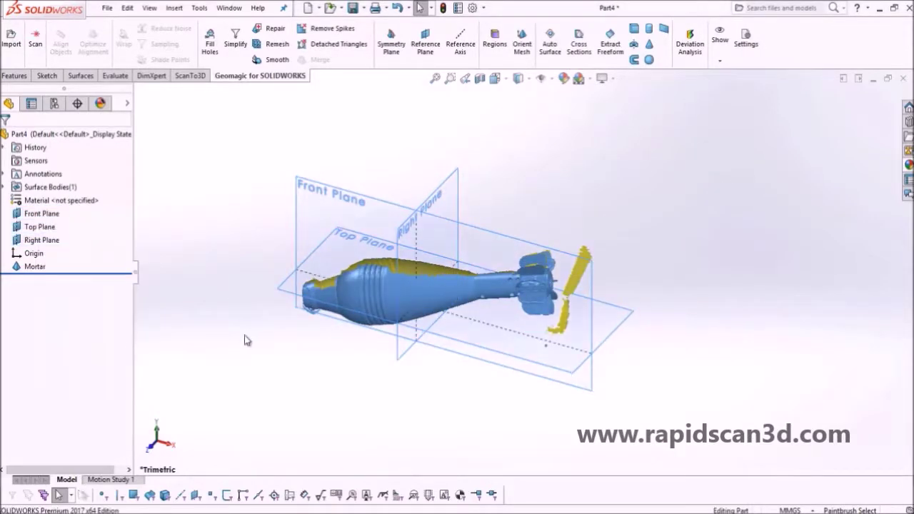
{"action": "left_click", "coordinate": [149, 448]}
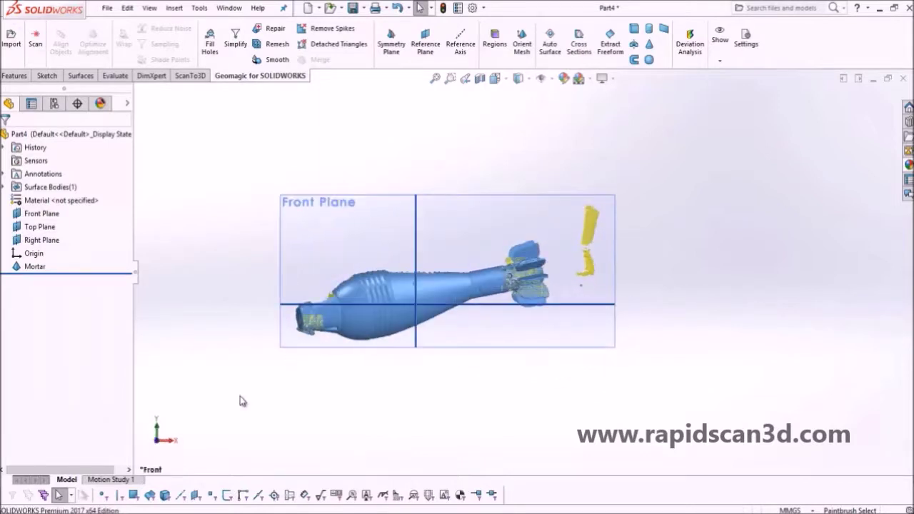
{"action": "middle_click_drag", "start_coordinate": [421, 340], "coordinate": [332, 310]}
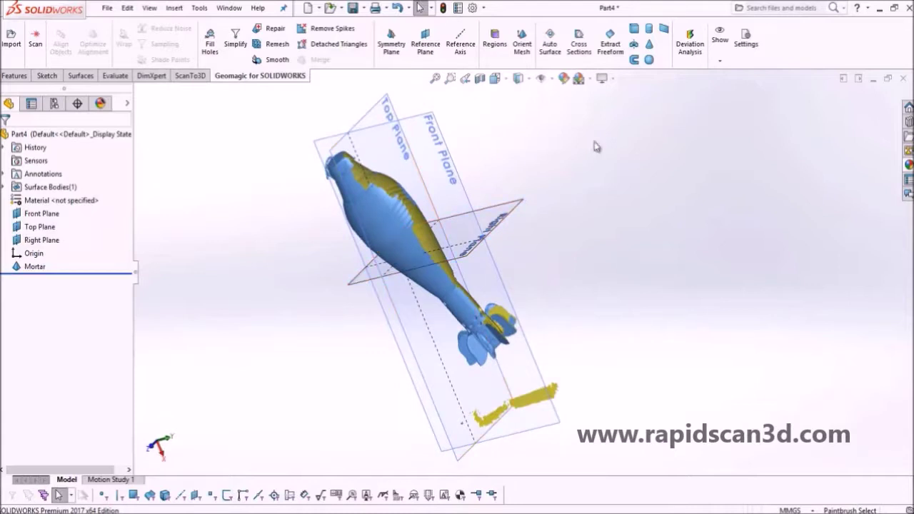
Step: Segment the Mortar mesh into regions using the default sensitivity, region width and minimum area
{"action": "left_click", "coordinate": [501, 53]}
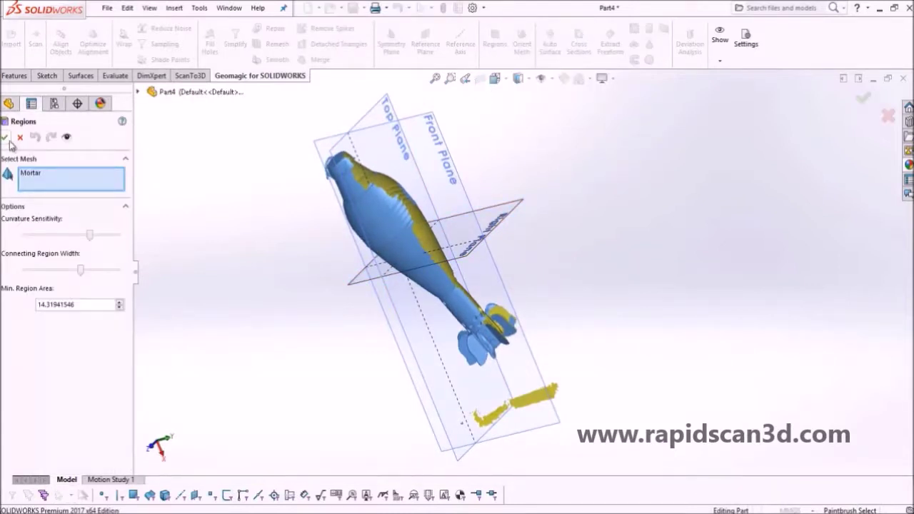
{"action": "left_click", "coordinate": [5, 138]}
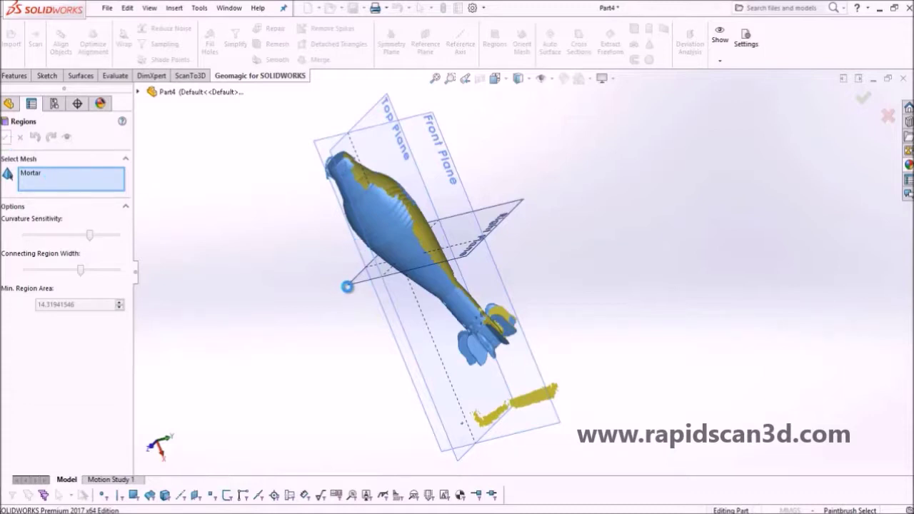
{"action": "middle_click_drag", "start_coordinate": [302, 281], "coordinate": [264, 196]}
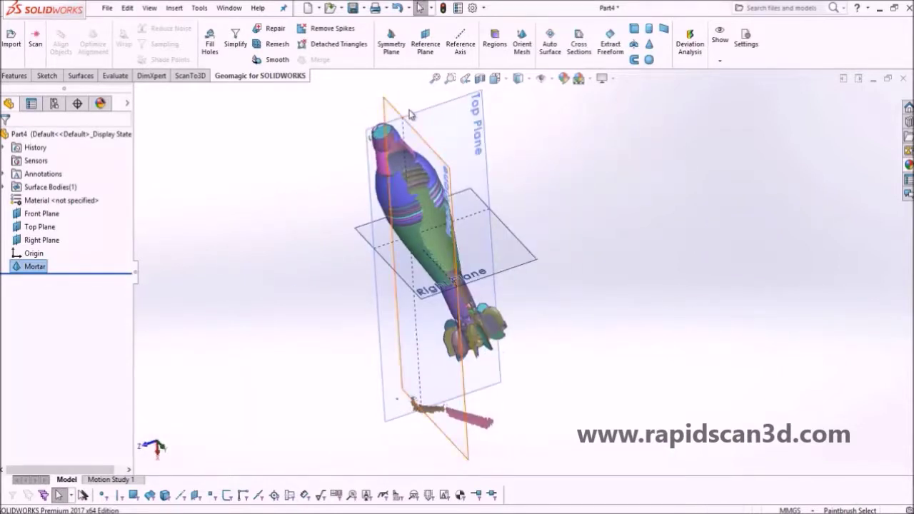
Step: Start orienting the Mortar mesh and assign the flat circular region at the nose tip as its Y axis
{"action": "left_click", "coordinate": [519, 50]}
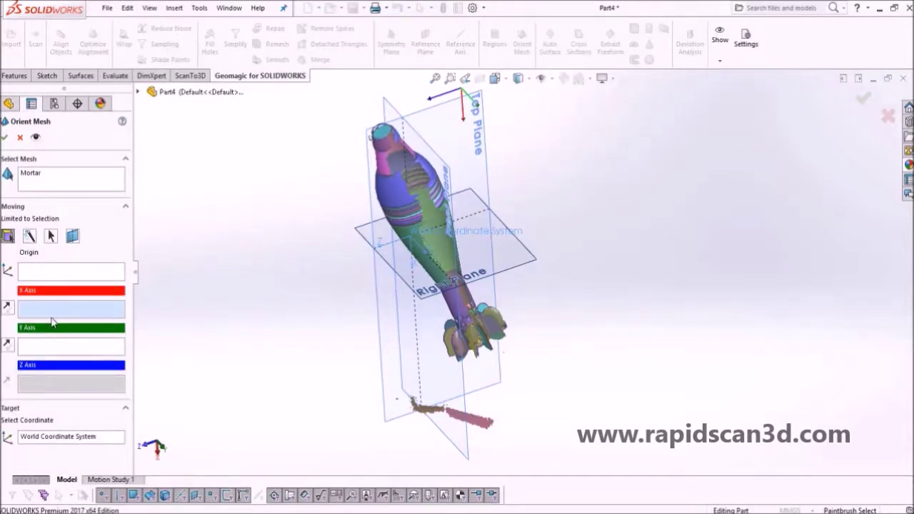
{"action": "left_click", "coordinate": [52, 347]}
{"action": "scroll", "coordinate": [408, 143], "scroll_direction": "down", "scroll_amount": 3}
{"action": "middle_click_drag", "start_coordinate": [400, 164], "coordinate": [408, 200]}
{"action": "scroll", "coordinate": [410, 205], "scroll_direction": "down", "scroll_amount": 4}
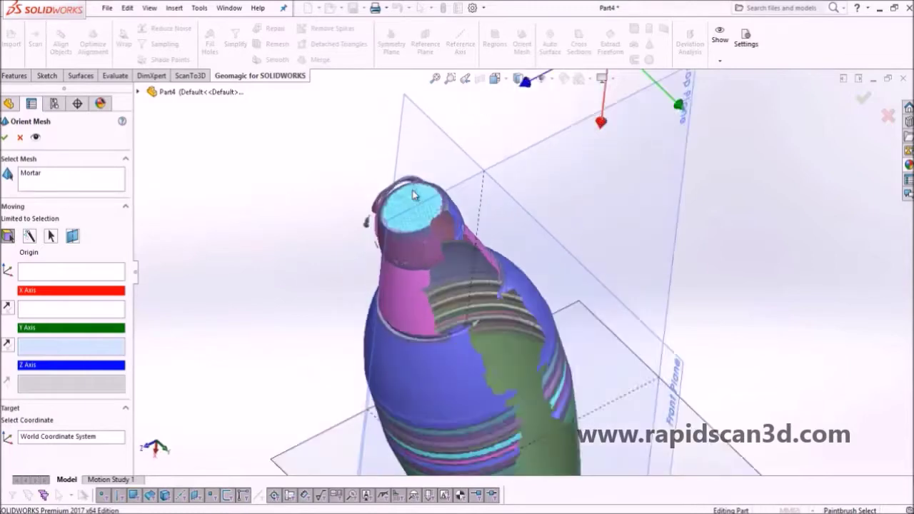
{"action": "left_click", "coordinate": [411, 202]}
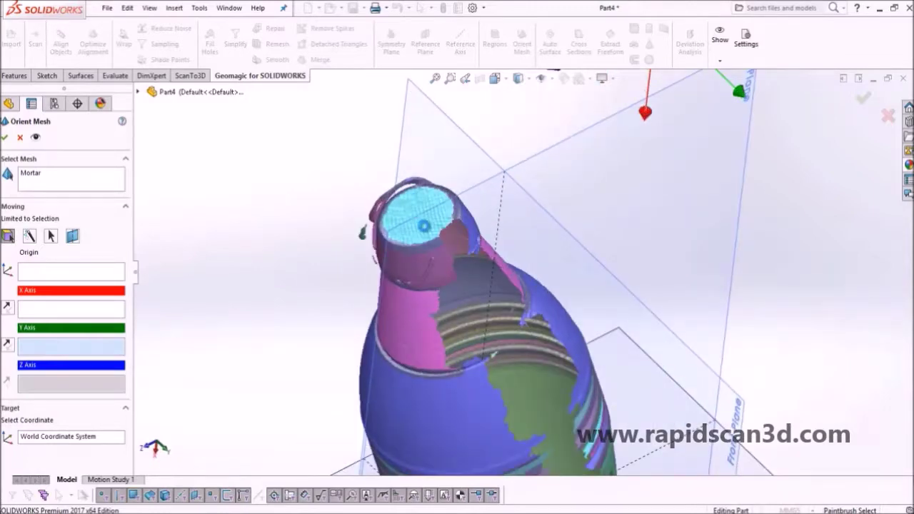
{"action": "left_click", "coordinate": [423, 206]}
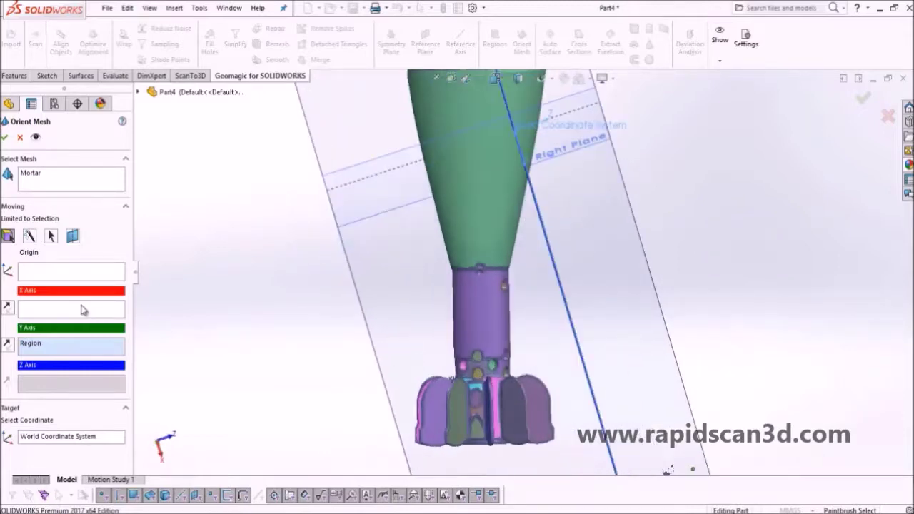
Step: Assign the flat face region of a tail fin as the X axis and apply the mesh orientation
{"action": "left_click", "coordinate": [84, 309]}
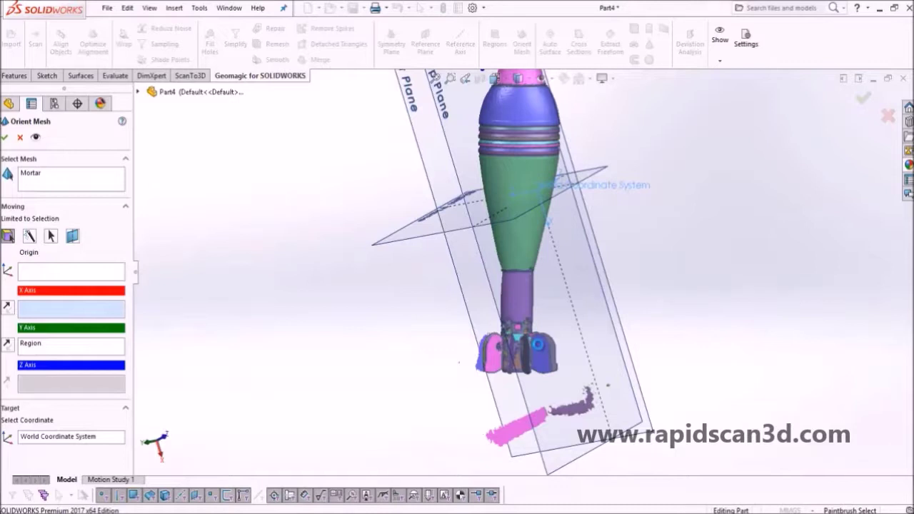
{"action": "left_click", "coordinate": [537, 345]}
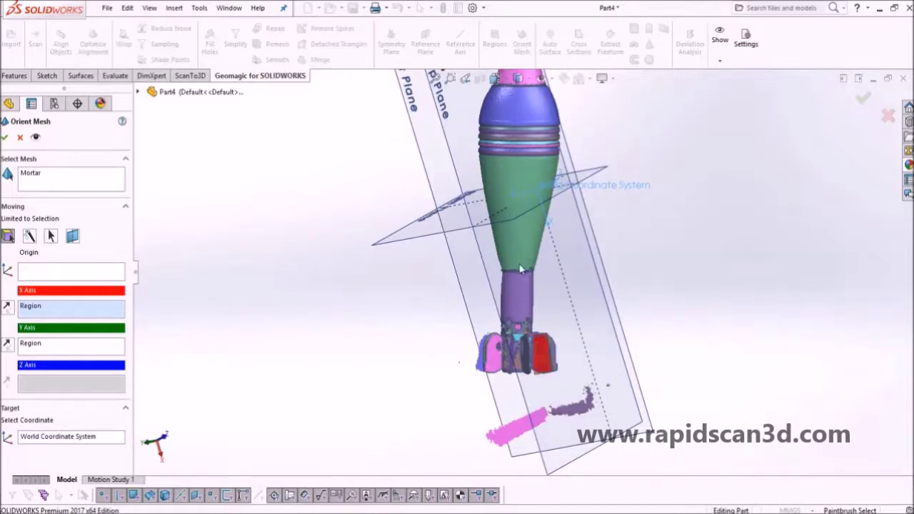
{"action": "scroll", "coordinate": [498, 307], "scroll_direction": "up", "scroll_amount": 3}
{"action": "middle_click_drag", "start_coordinate": [504, 216], "coordinate": [532, 213]}
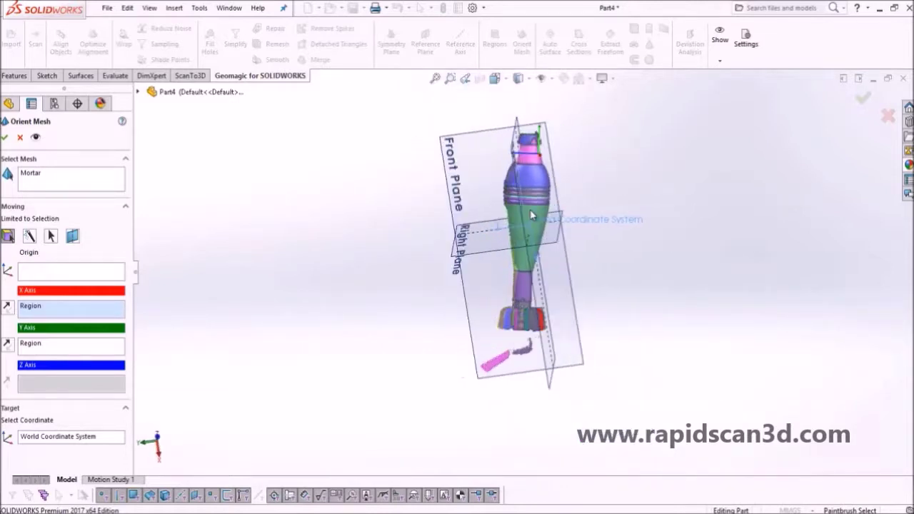
{"action": "left_click", "coordinate": [4, 138]}
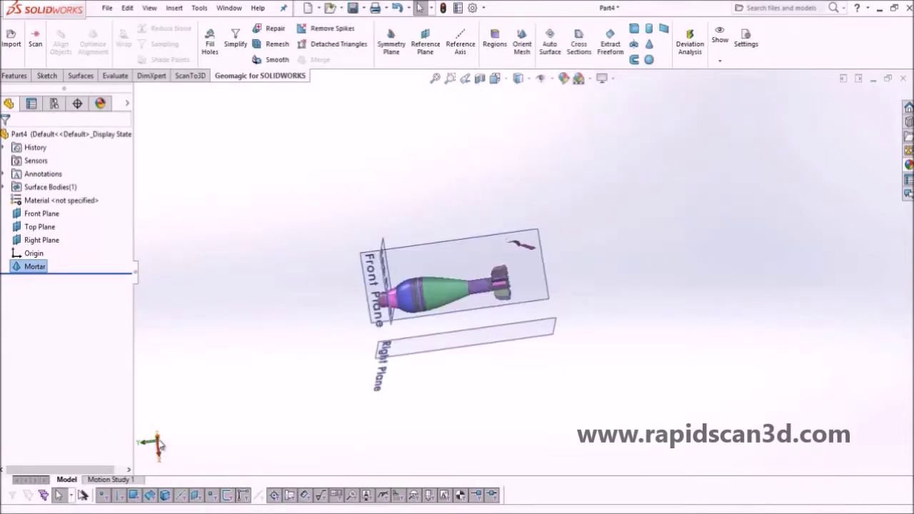
Step: Create a reference axis by fitting a cone to the curved body region between the nose cone and the ribbed bands
{"action": "left_click", "coordinate": [157, 439]}
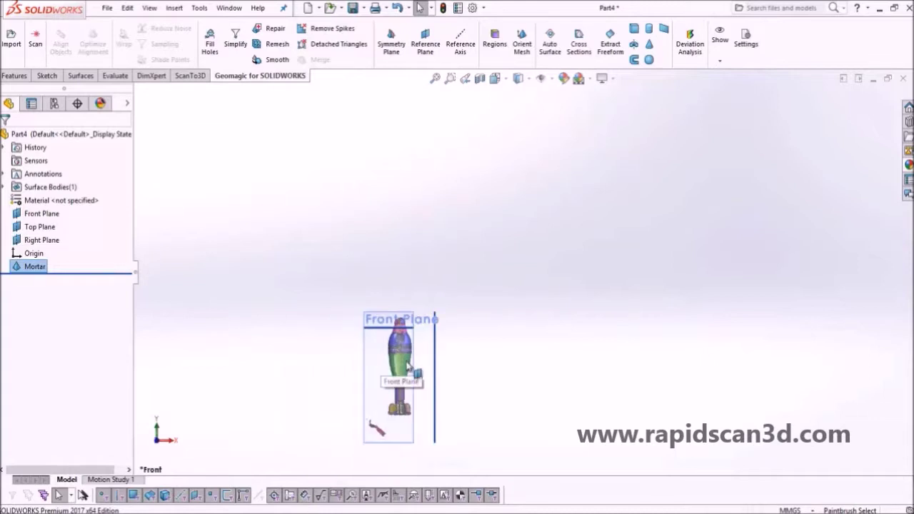
{"action": "scroll", "coordinate": [407, 367], "scroll_direction": "down", "scroll_amount": 5}
{"action": "middle_click_drag", "start_coordinate": [444, 369], "coordinate": [131, 446]}
{"action": "left_click", "coordinate": [157, 442]}
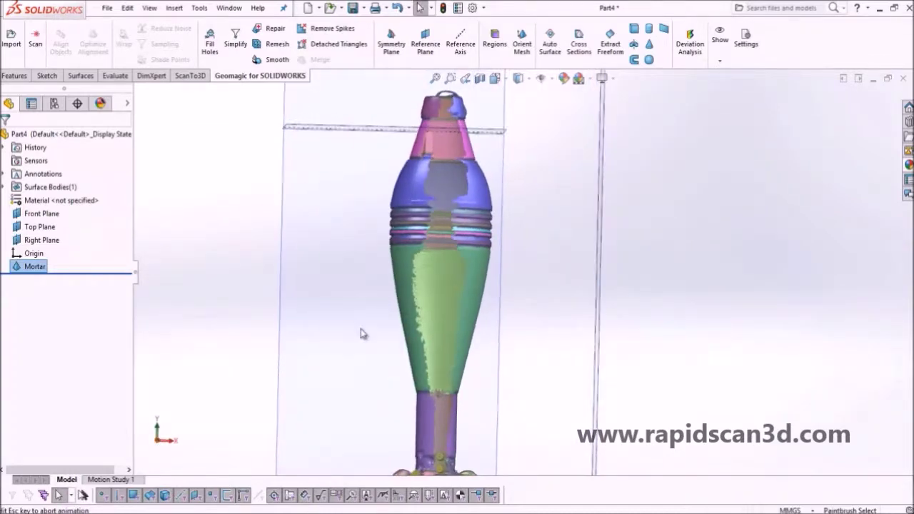
{"action": "scroll", "coordinate": [512, 216], "scroll_direction": "up", "scroll_amount": 3}
{"action": "scroll", "coordinate": [513, 220], "scroll_direction": "down", "scroll_amount": 4}
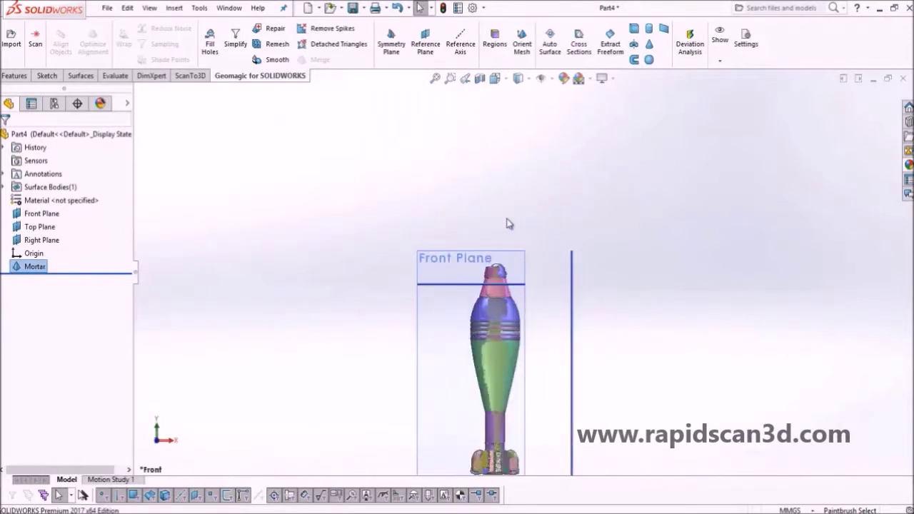
{"action": "left_click", "coordinate": [464, 48]}
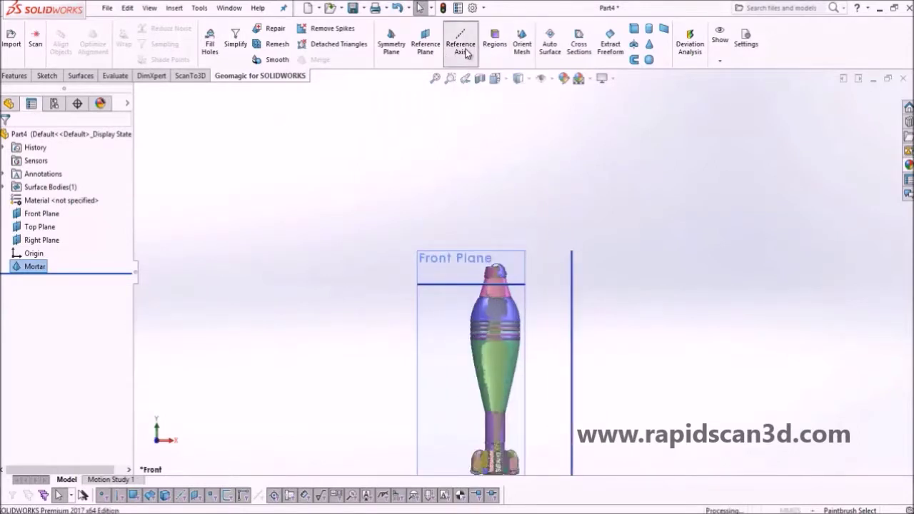
{"action": "left_click", "coordinate": [29, 246]}
{"action": "scroll", "coordinate": [479, 321], "scroll_direction": "down", "scroll_amount": 5}
{"action": "middle_click_drag", "start_coordinate": [517, 317], "coordinate": [535, 303]}
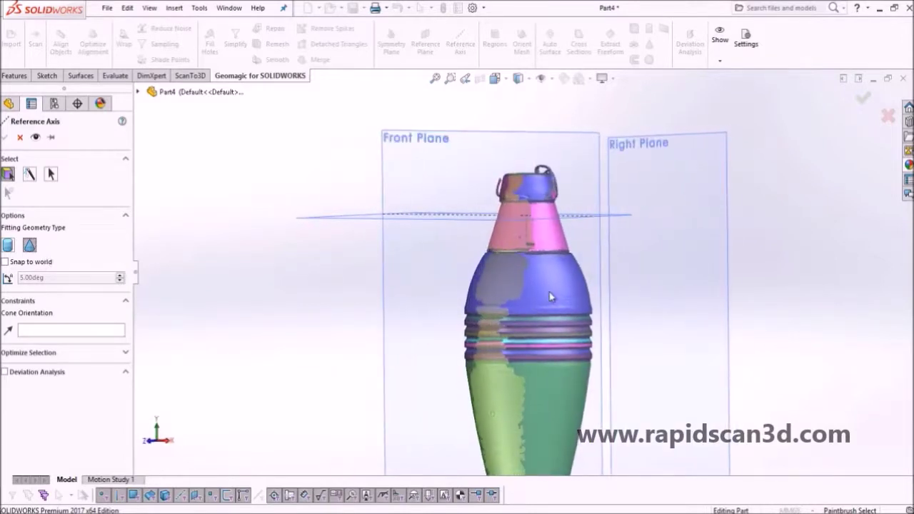
{"action": "left_click", "coordinate": [550, 296]}
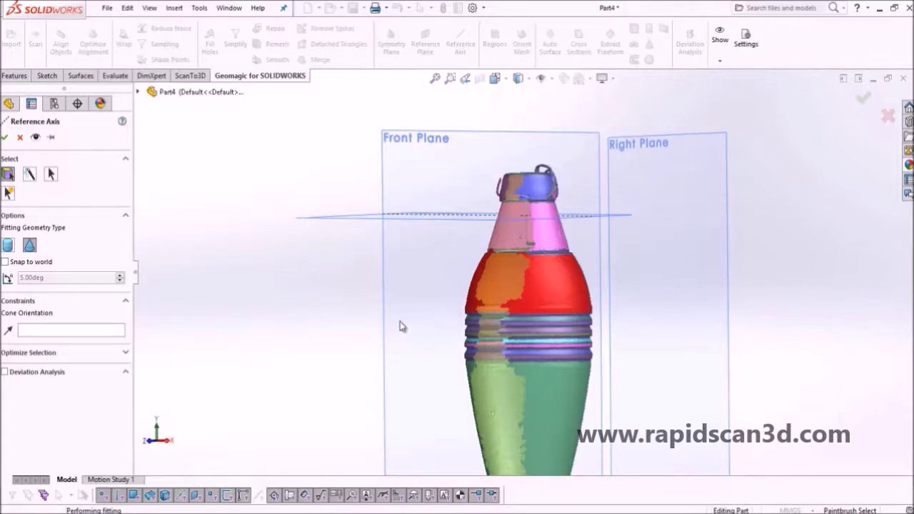
{"action": "middle_click_drag", "start_coordinate": [490, 306], "coordinate": [524, 344]}
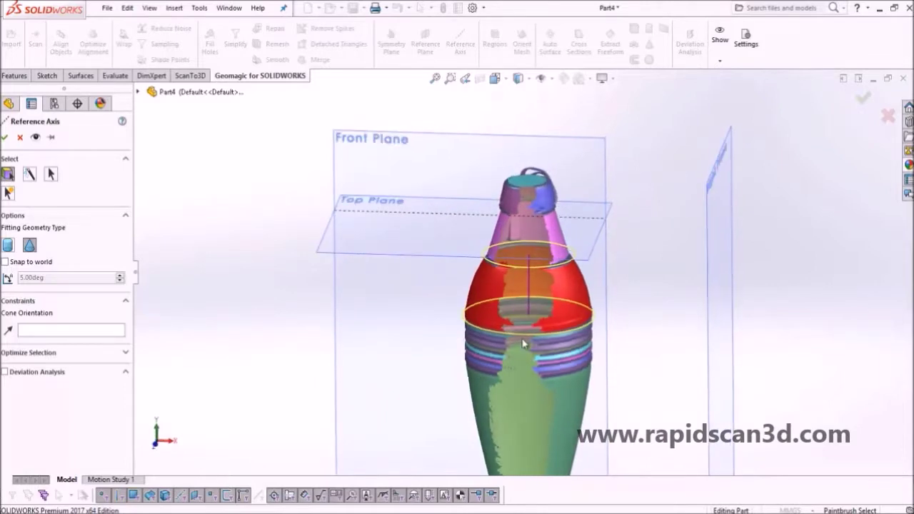
{"action": "left_click", "coordinate": [157, 429]}
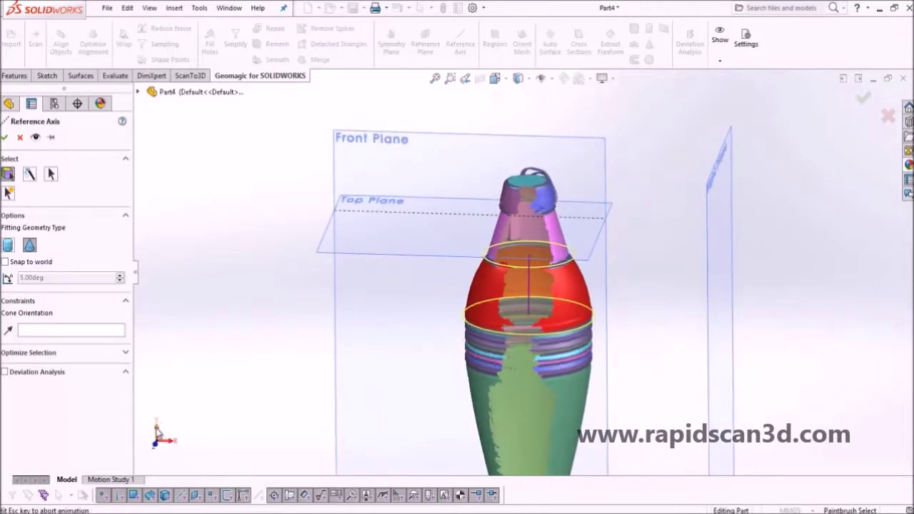
{"action": "left_click", "coordinate": [158, 457]}
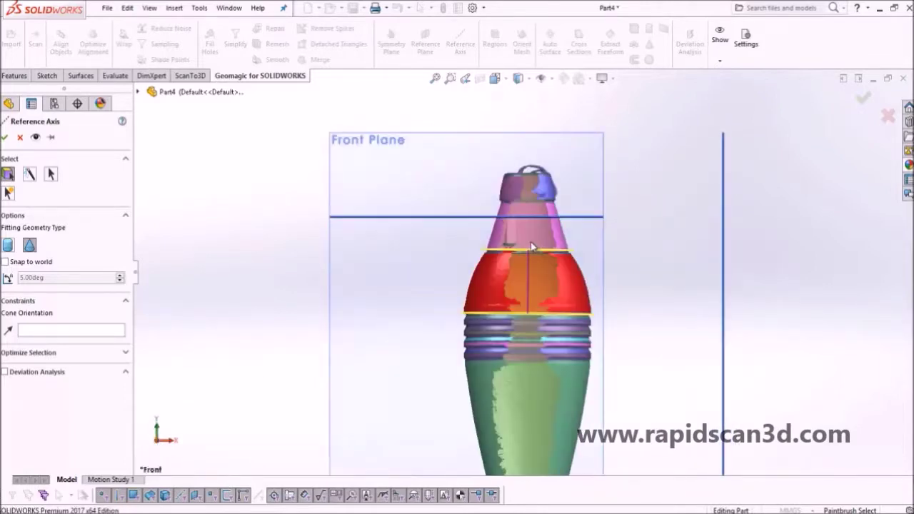
{"action": "left_click", "coordinate": [5, 139]}
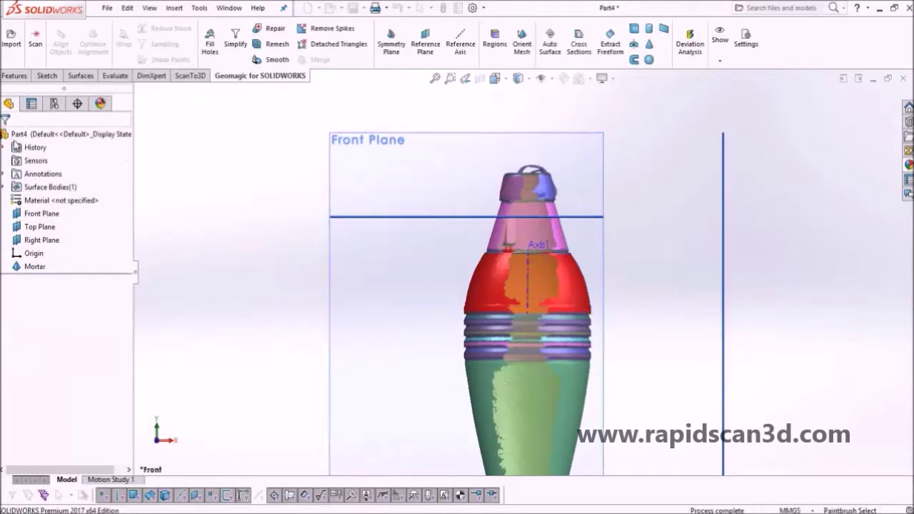
Step: Create a reference plane coincident with Axis1 and perpendicular to the Front Plane
{"action": "scroll", "coordinate": [543, 289], "scroll_direction": "up", "scroll_amount": 6}
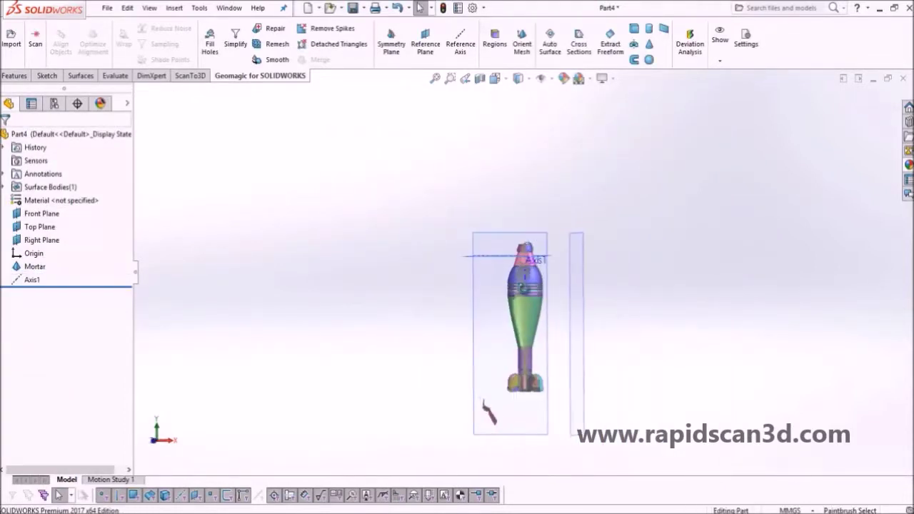
{"action": "scroll", "coordinate": [539, 289], "scroll_direction": "down", "scroll_amount": 2}
{"action": "scroll", "coordinate": [537, 287], "scroll_direction": "down", "scroll_amount": 1}
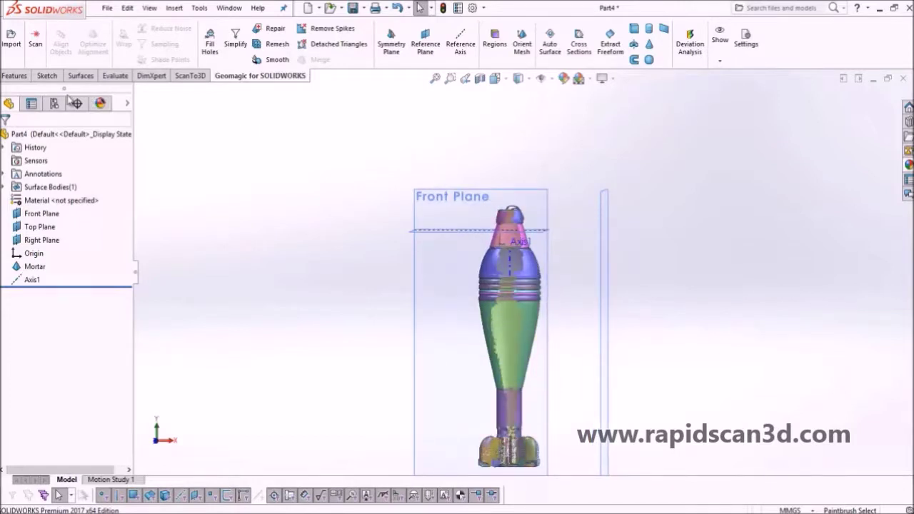
{"action": "left_click", "coordinate": [13, 76]}
{"action": "left_click", "coordinate": [468, 49]}
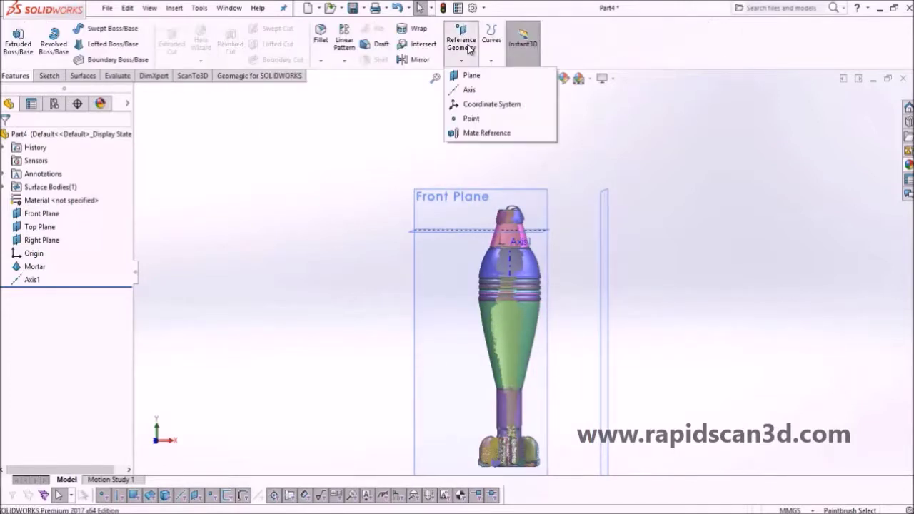
{"action": "left_click", "coordinate": [470, 75]}
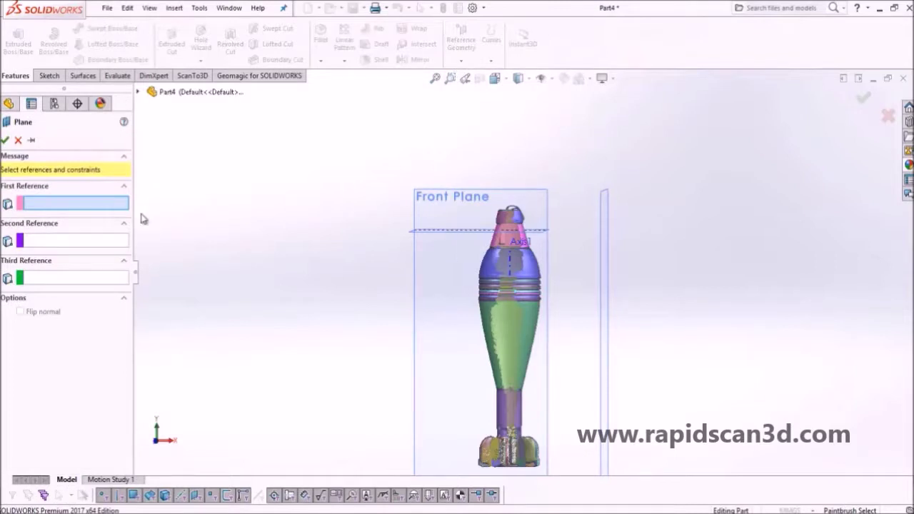
{"action": "scroll", "coordinate": [516, 250], "scroll_direction": "down", "scroll_amount": 3}
{"action": "left_click", "coordinate": [499, 289]}
{"action": "middle_click_drag", "start_coordinate": [531, 275], "coordinate": [536, 296]}
{"action": "scroll", "coordinate": [524, 269], "scroll_direction": "up", "scroll_amount": 3}
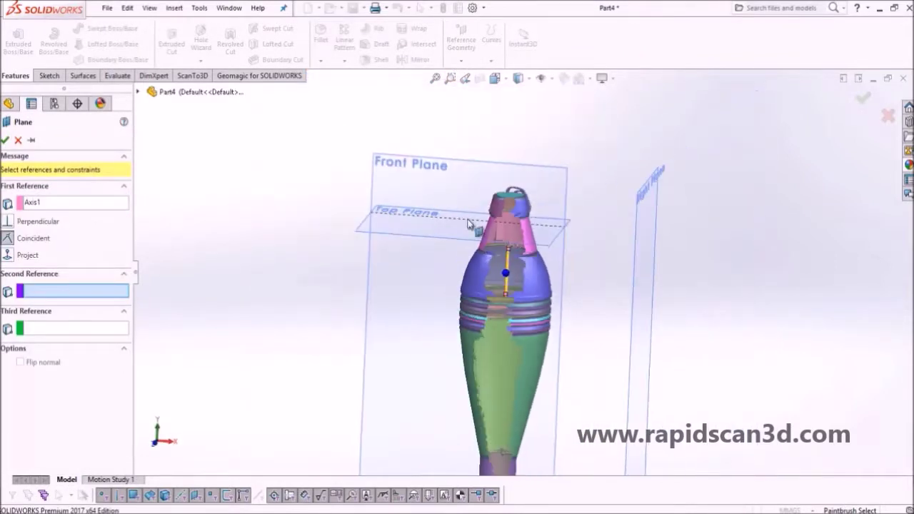
{"action": "left_click", "coordinate": [447, 186]}
{"action": "middle_click_drag", "start_coordinate": [503, 244], "coordinate": [585, 250]}
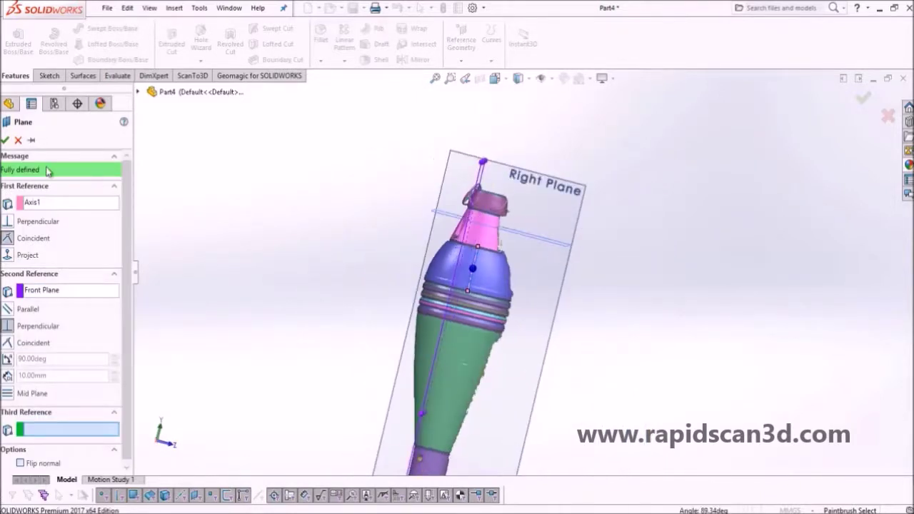
{"action": "left_click", "coordinate": [6, 141]}
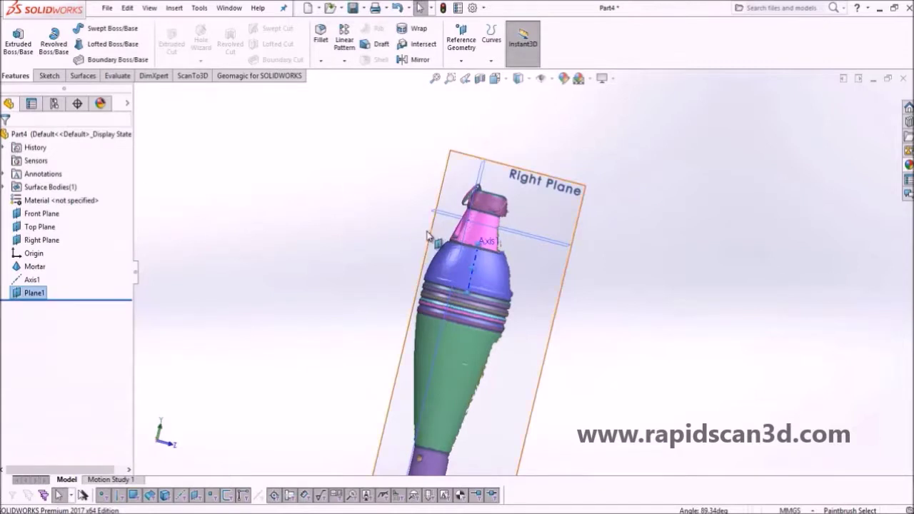
Step: Enlarge the border of Plane1 so that it spans the full length of the mortar, including the fins
{"action": "left_click_drag", "start_coordinate": [415, 148], "coordinate": [412, 147]}
{"action": "scroll", "coordinate": [503, 279], "scroll_direction": "up", "scroll_amount": 5}
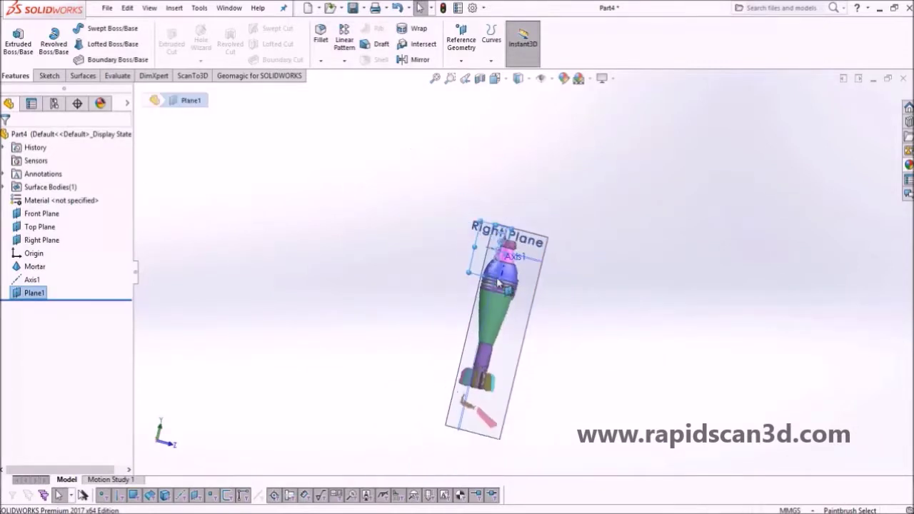
{"action": "left_click_drag", "start_coordinate": [502, 279], "coordinate": [506, 406]}
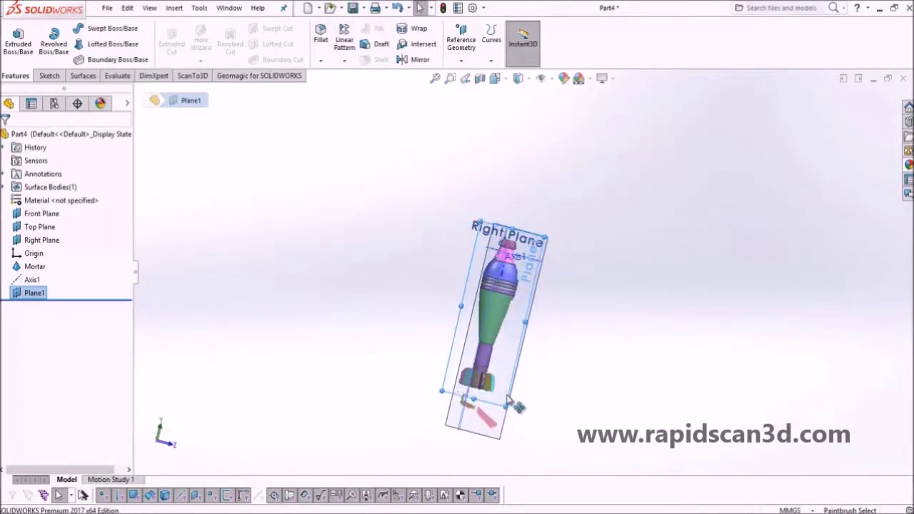
{"action": "left_click", "coordinate": [348, 178]}
Step: Create a reference plane coincident with Axis1 and perpendicular to the Right Plane
{"action": "left_click", "coordinate": [461, 39]}
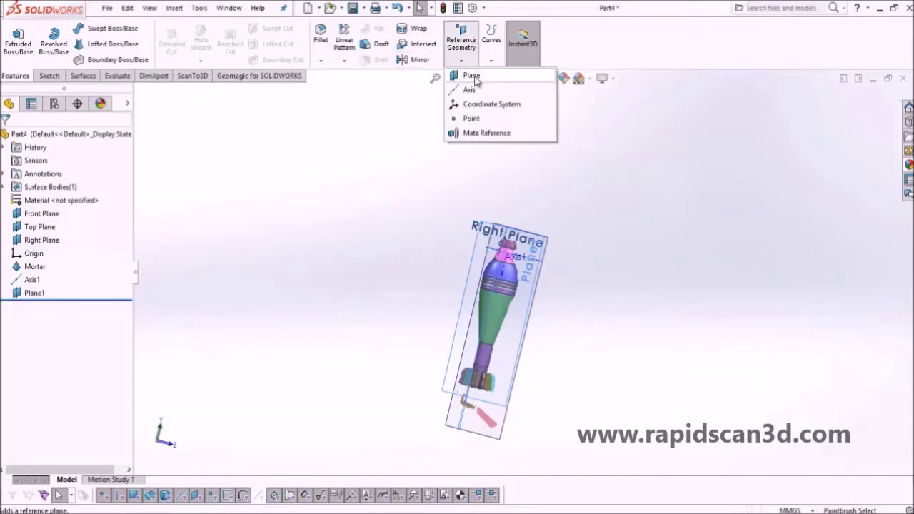
{"action": "left_click", "coordinate": [465, 73]}
{"action": "scroll", "coordinate": [523, 284], "scroll_direction": "down", "scroll_amount": 5}
{"action": "left_click", "coordinate": [502, 268]}
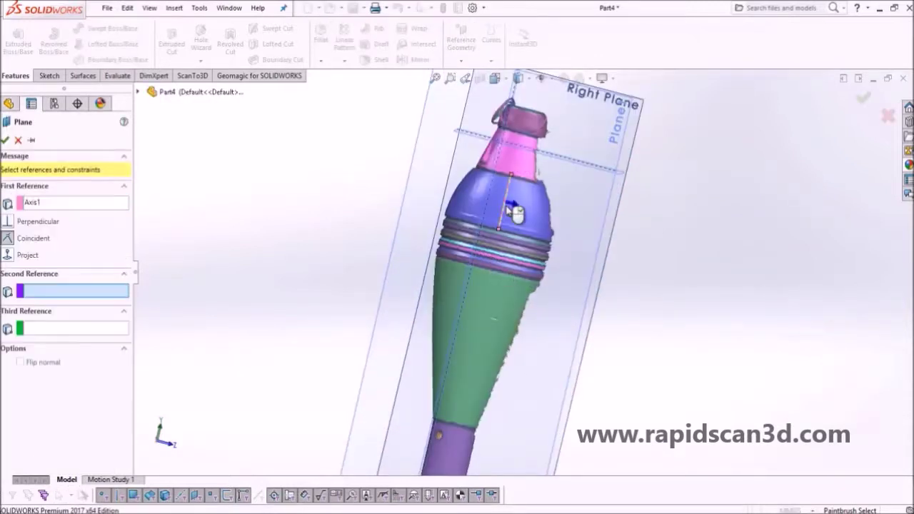
{"action": "scroll", "coordinate": [530, 201], "scroll_direction": "up", "scroll_amount": 3}
{"action": "middle_click_drag", "start_coordinate": [532, 200], "coordinate": [593, 182]}
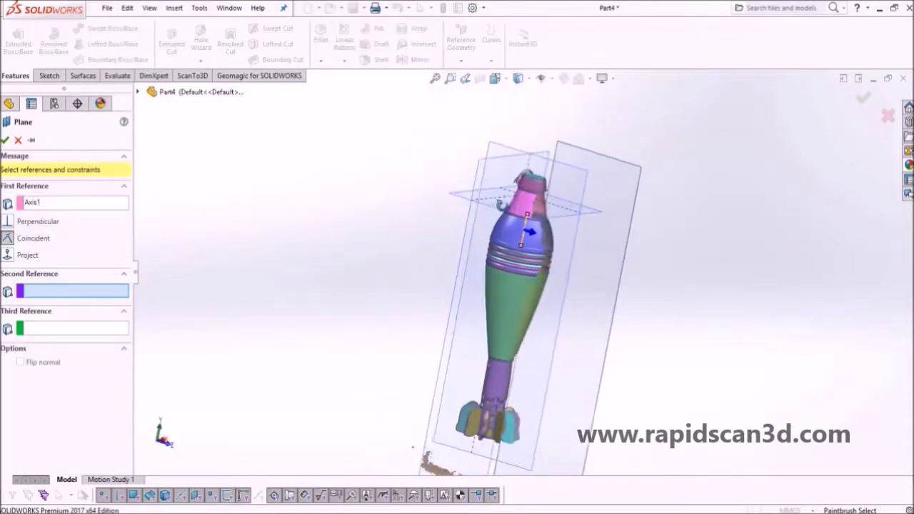
{"action": "left_click", "coordinate": [592, 182]}
{"action": "middle_click_drag", "start_coordinate": [604, 202], "coordinate": [490, 204]}
{"action": "scroll", "coordinate": [490, 205], "scroll_direction": "down", "scroll_amount": 3}
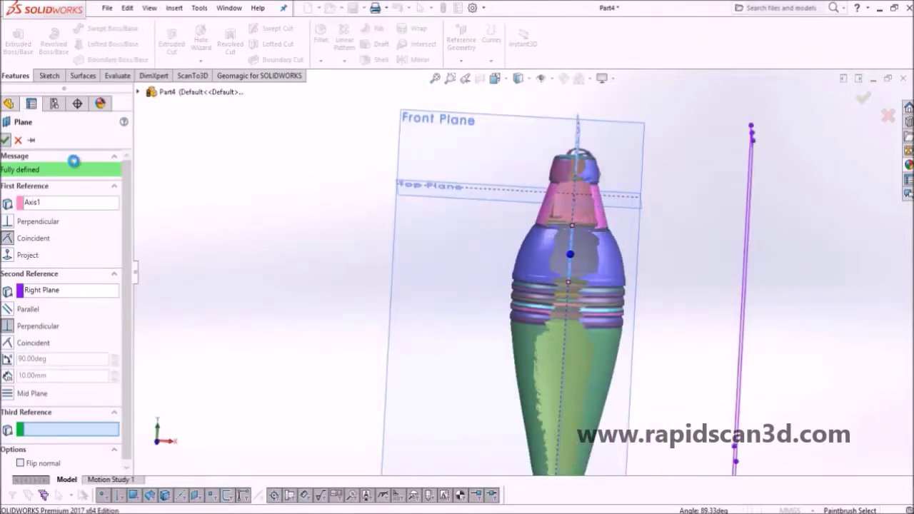
{"action": "left_click", "coordinate": [5, 140]}
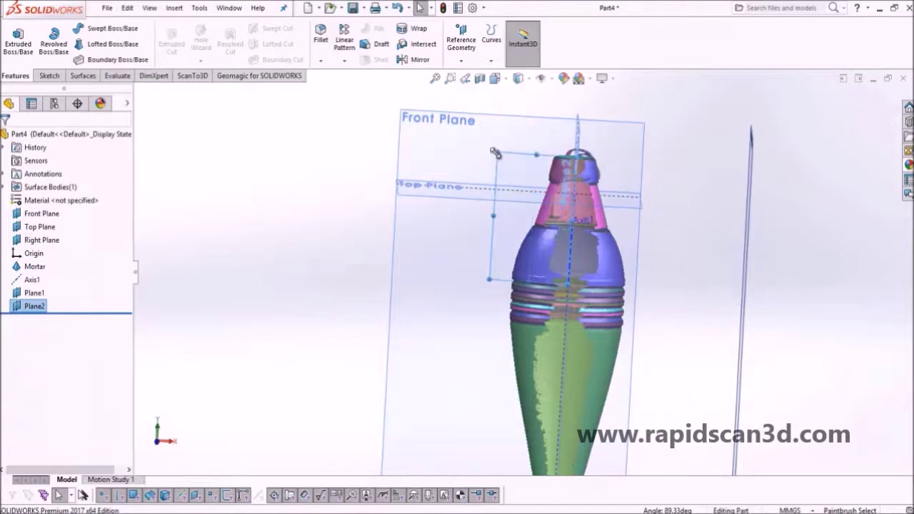
Step: Enlarge the border of Plane2 so that it spans the mortar from nose to fins
{"action": "scroll", "coordinate": [535, 296], "scroll_direction": "up", "scroll_amount": 3}
{"action": "left_click_drag", "start_coordinate": [543, 280], "coordinate": [589, 454]}
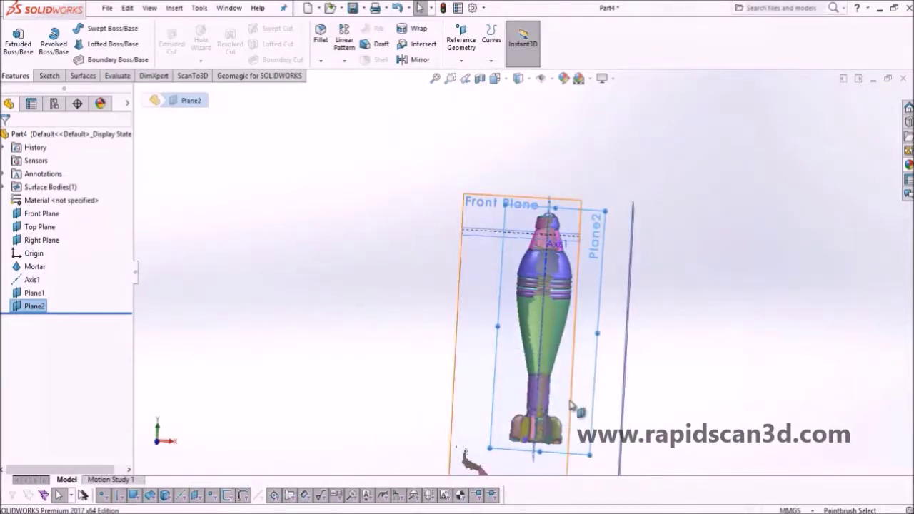
{"action": "left_click", "coordinate": [305, 234]}
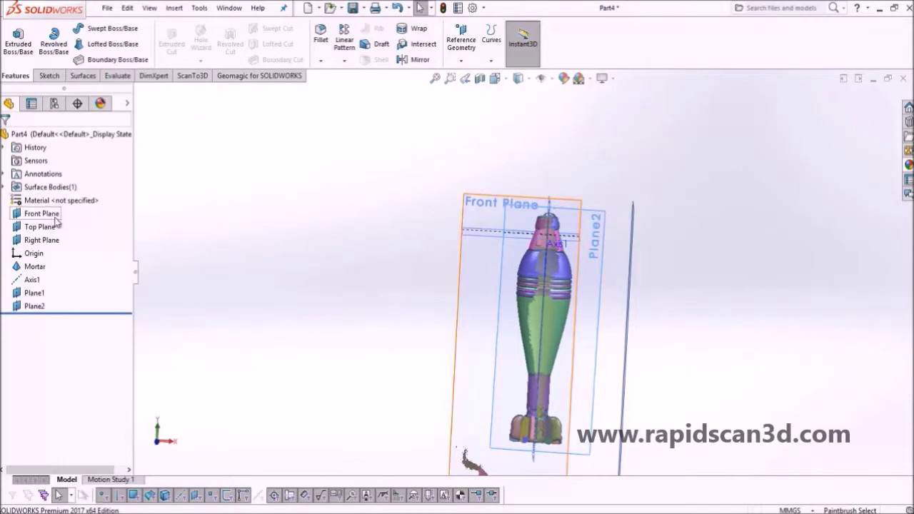
Step: Hide the Front, Top and Right planes, leaving Plane1 and Plane2 shown around the mortar
{"action": "left_click_drag", "start_coordinate": [65, 210], "coordinate": [28, 243]}
{"action": "right_click", "coordinate": [29, 241]}
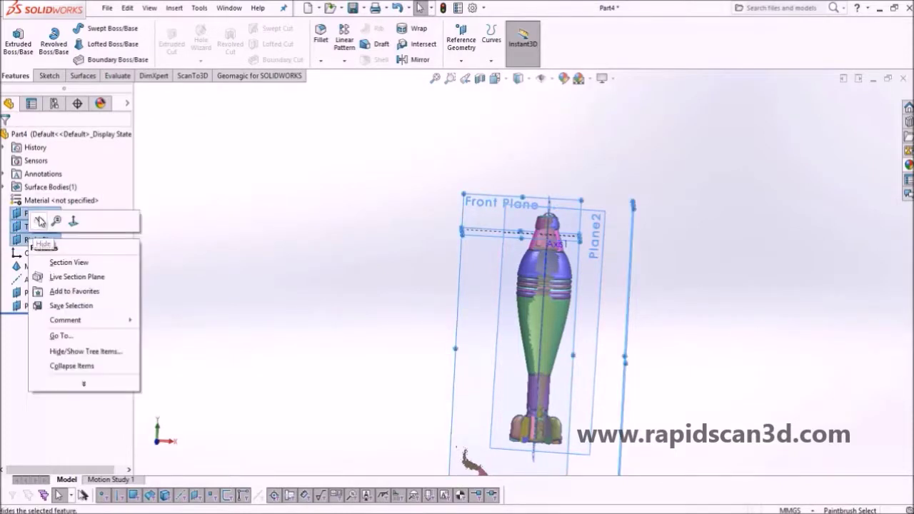
{"action": "left_click", "coordinate": [40, 222]}
{"action": "middle_click_drag", "start_coordinate": [614, 316], "coordinate": [587, 336]}
{"action": "scroll", "coordinate": [503, 315], "scroll_direction": "down", "scroll_amount": 5}
{"action": "scroll", "coordinate": [503, 314], "scroll_direction": "up", "scroll_amount": 4}
{"action": "middle_click_drag", "start_coordinate": [503, 314], "coordinate": [570, 281]}
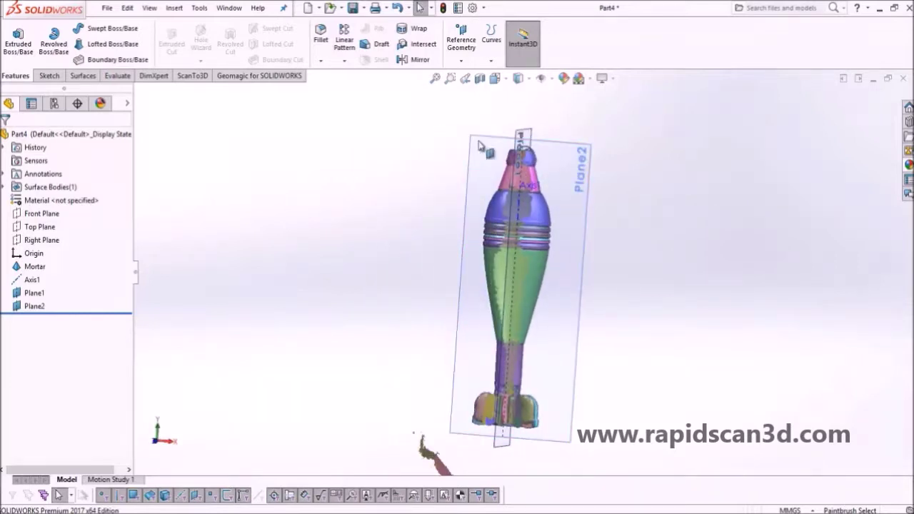
Step: Create a single cross section of the Mortar mesh at Plane2
{"action": "left_click", "coordinate": [245, 78]}
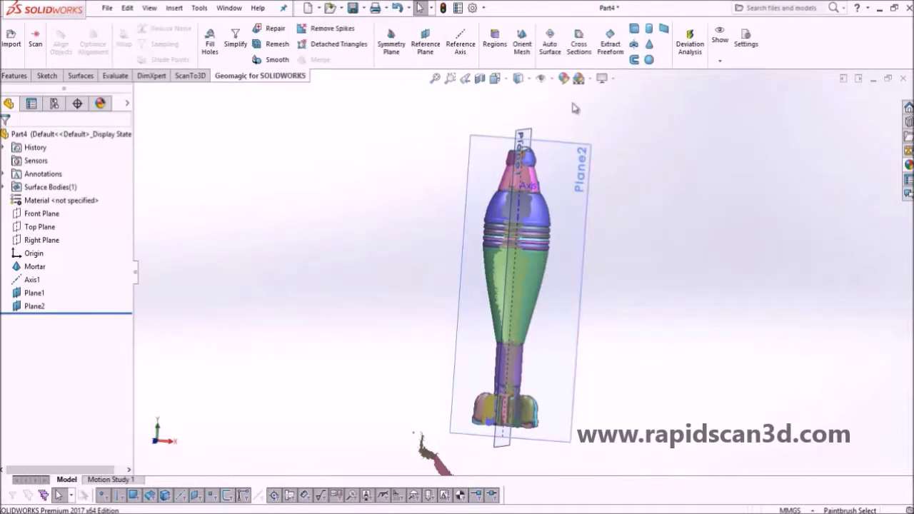
{"action": "left_click", "coordinate": [589, 60]}
{"action": "left_click", "coordinate": [61, 227]}
{"action": "middle_click_drag", "start_coordinate": [468, 255], "coordinate": [568, 203]}
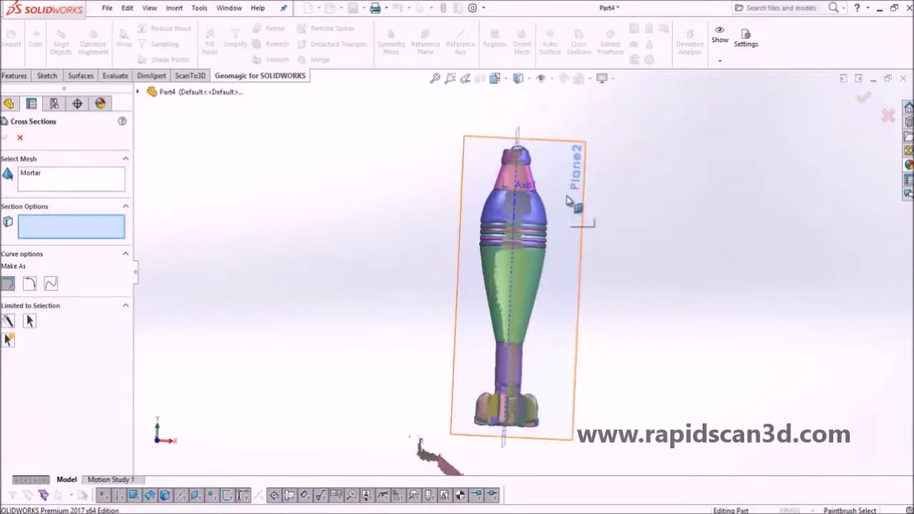
{"action": "left_click", "coordinate": [567, 201]}
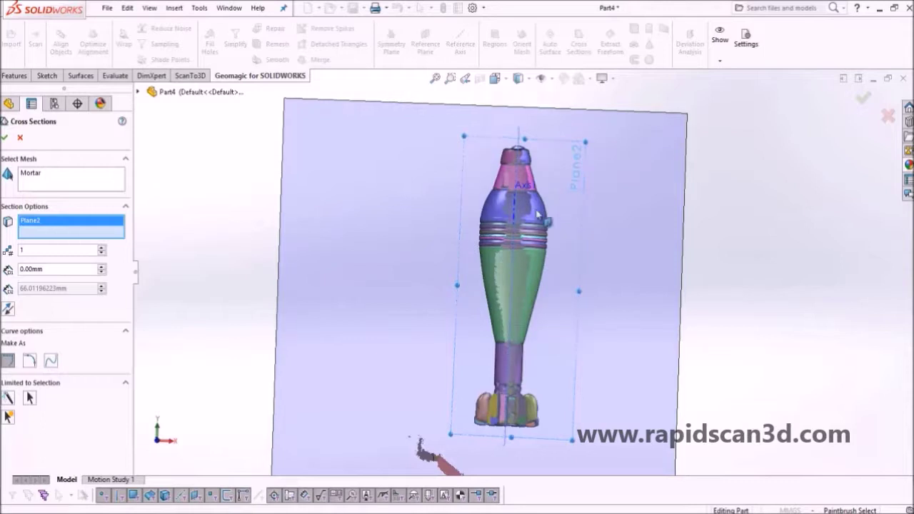
{"action": "left_click", "coordinate": [5, 138]}
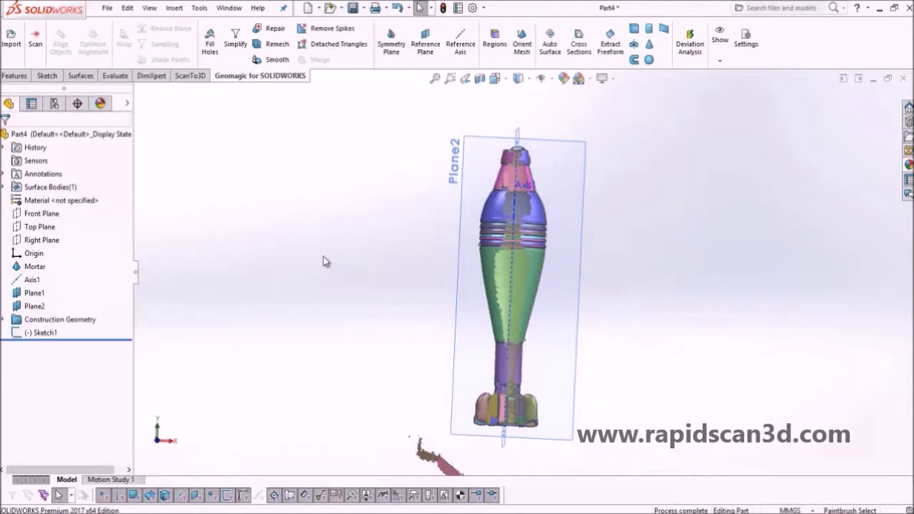
Step: Hide the Mortar mesh together with Plane1 and Plane2 so that the cross-section outline can be worked on
{"action": "right_click", "coordinate": [44, 268]}
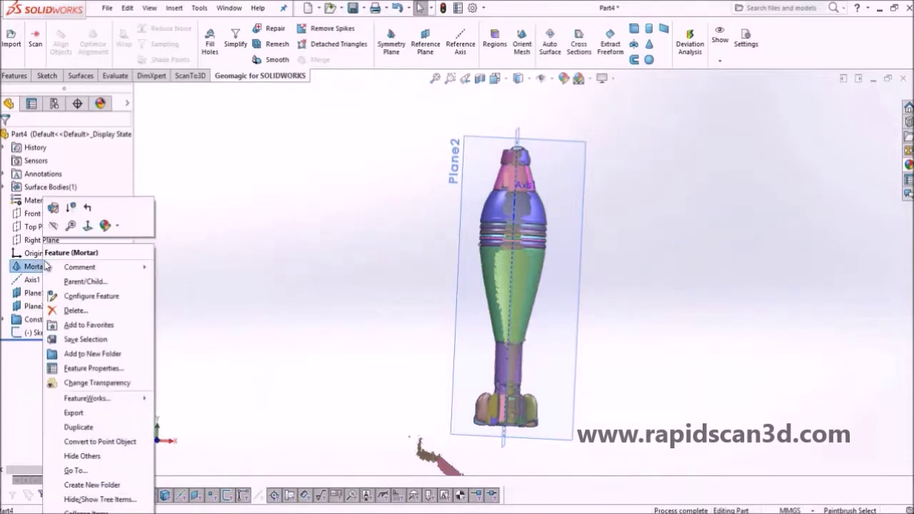
{"action": "left_click", "coordinate": [53, 225]}
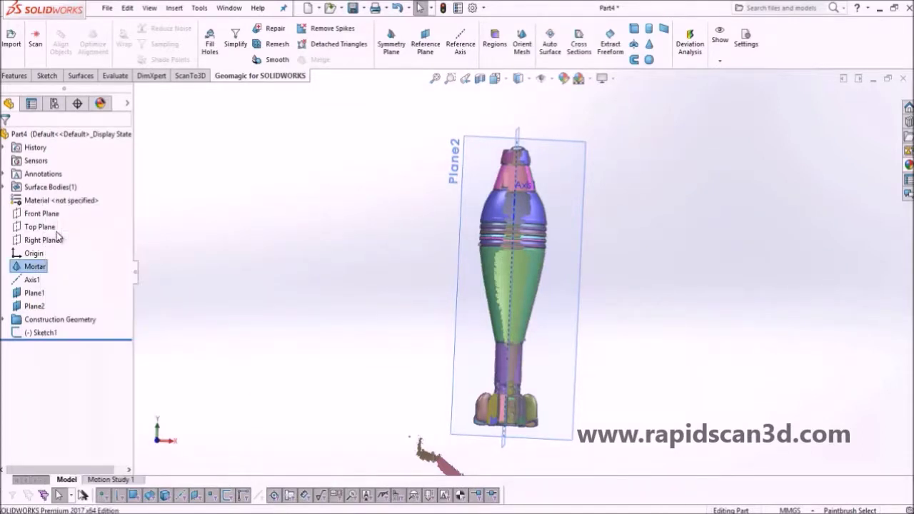
{"action": "left_click", "coordinate": [34, 293]}
{"action": "left_click", "coordinate": [34, 305], "text": "ctrl"}
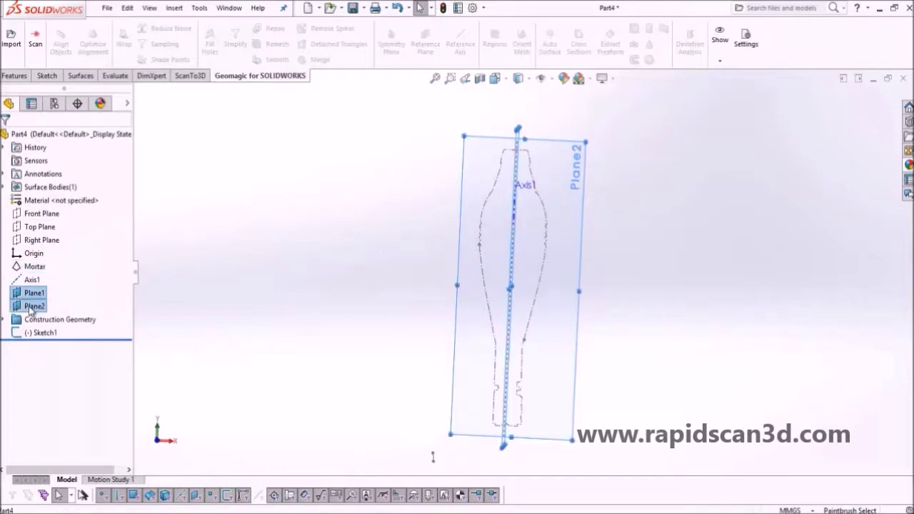
{"action": "right_click", "coordinate": [34, 306]}
{"action": "left_click", "coordinate": [40, 288]}
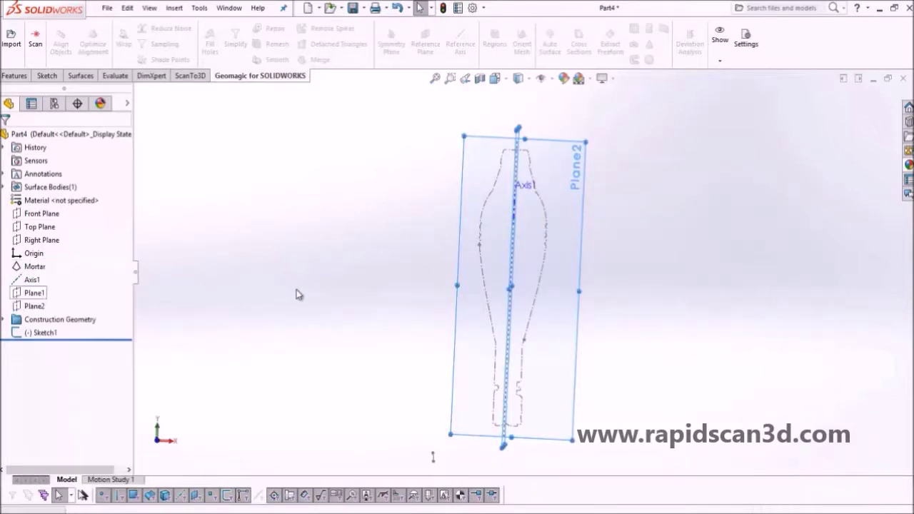
Step: Edit Sketch1 and convert the upper and lower construction splines of the mortar outline to regular sketch geometry
{"action": "right_click", "coordinate": [55, 330]}
{"action": "left_click", "coordinate": [62, 280]}
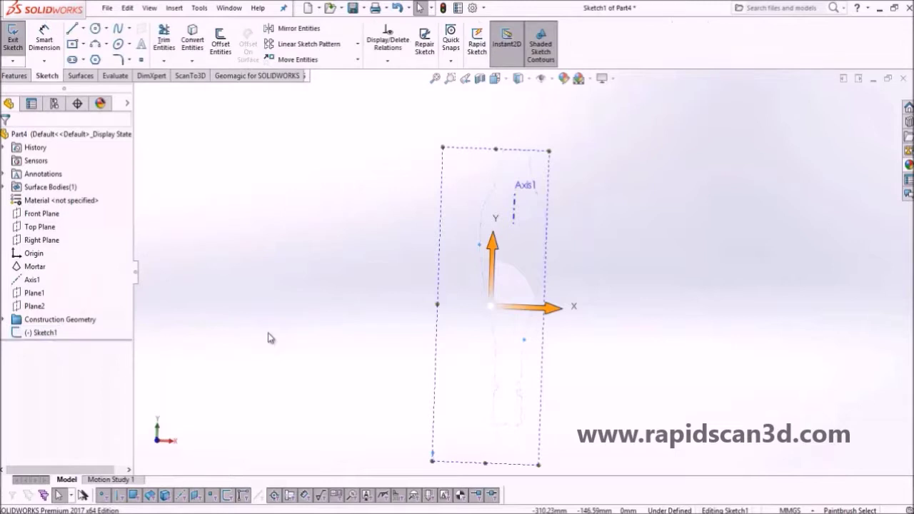
{"action": "scroll", "coordinate": [489, 290], "scroll_direction": "down", "scroll_amount": 4}
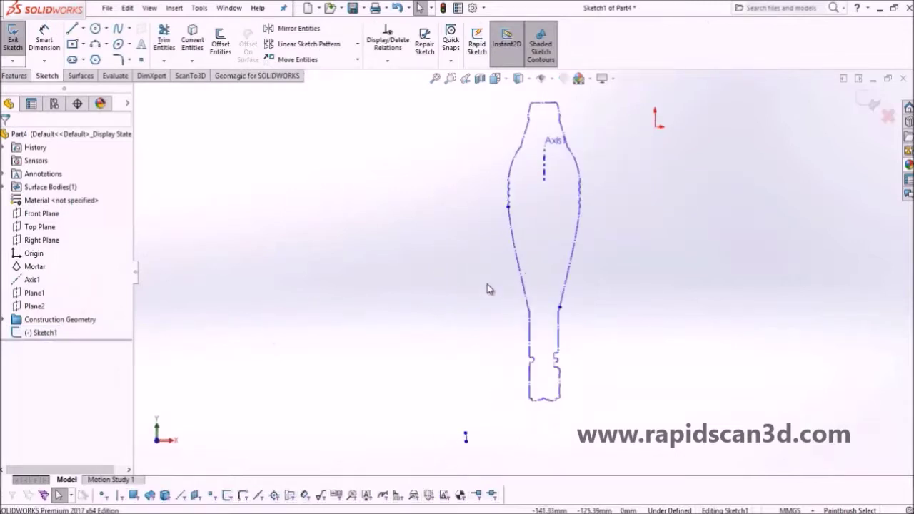
{"action": "scroll", "coordinate": [541, 300], "scroll_direction": "up", "scroll_amount": 3}
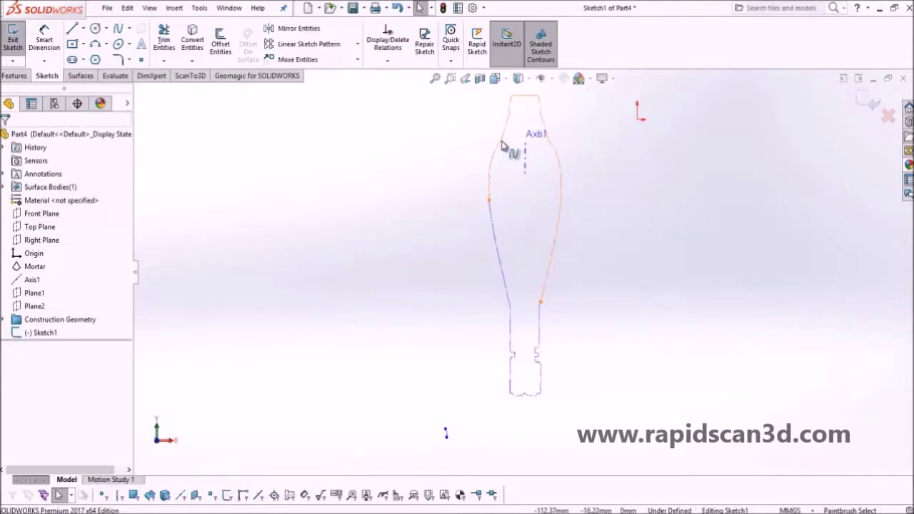
{"action": "right_click", "coordinate": [508, 147]}
{"action": "left_click", "coordinate": [528, 125]}
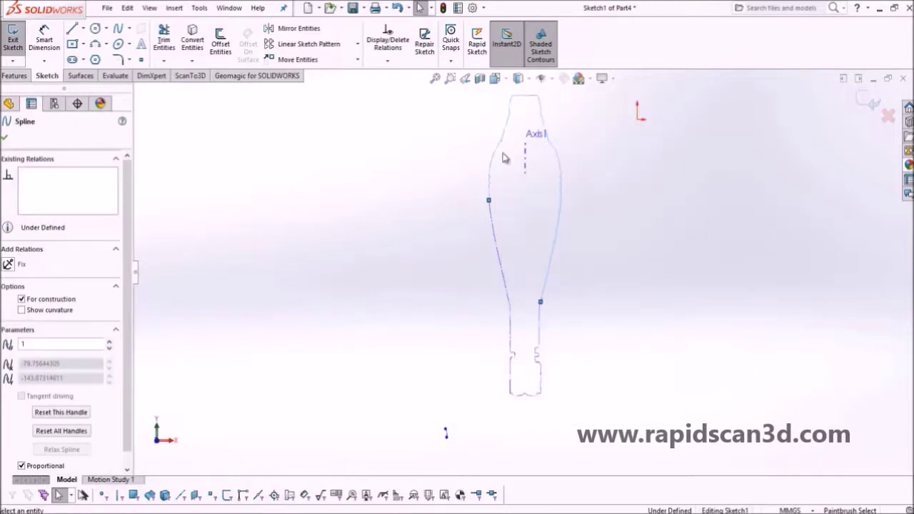
{"action": "left_click", "coordinate": [375, 241]}
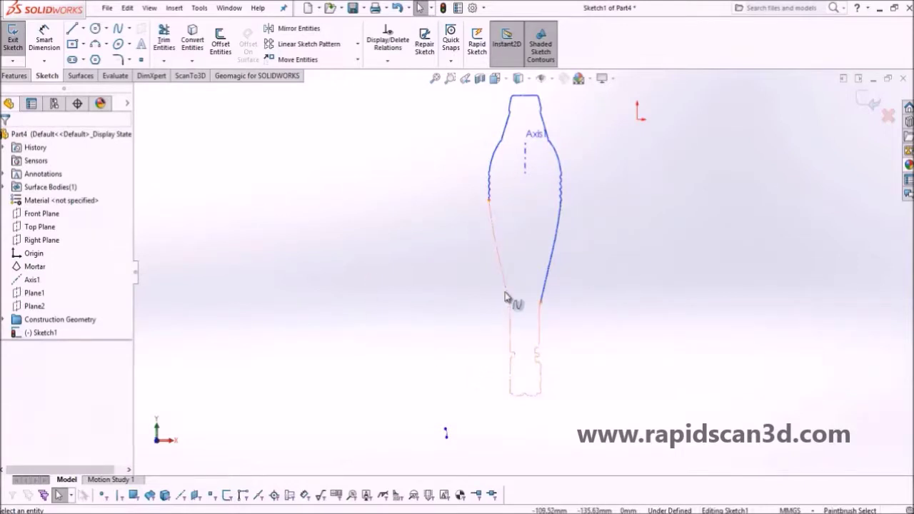
{"action": "right_click", "coordinate": [506, 297]}
{"action": "left_click", "coordinate": [533, 252]}
{"action": "left_click", "coordinate": [408, 295]}
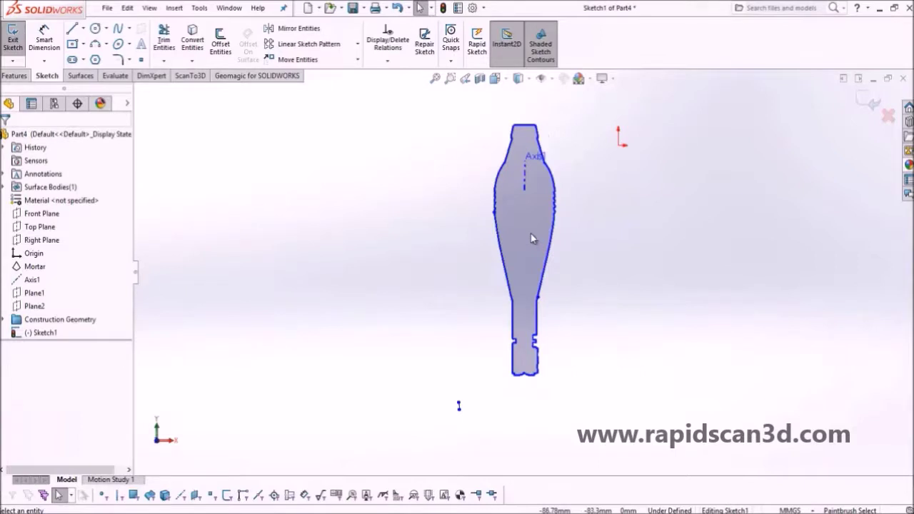
{"action": "scroll", "coordinate": [531, 238], "scroll_direction": "down", "scroll_amount": 2}
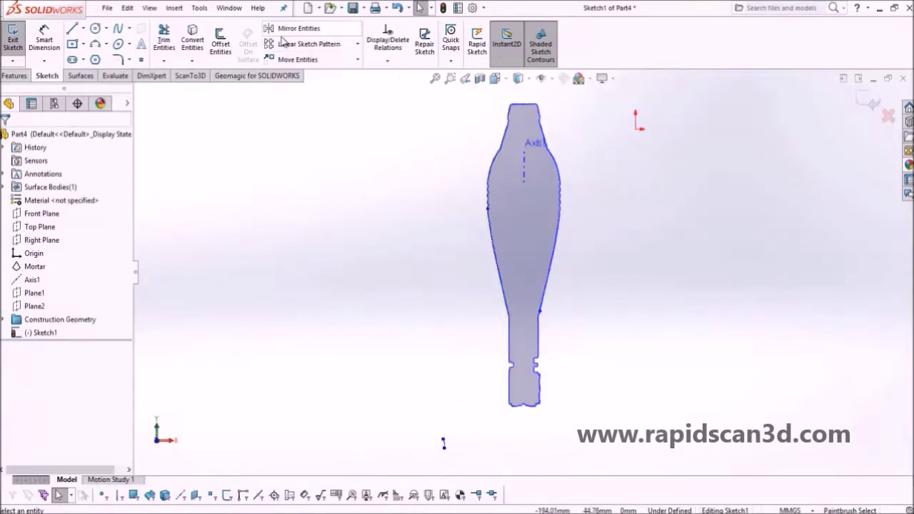
Step: Sketch an infinite-length construction line along Axis1 through the middle of the mortar outline
{"action": "left_click", "coordinate": [73, 30]}
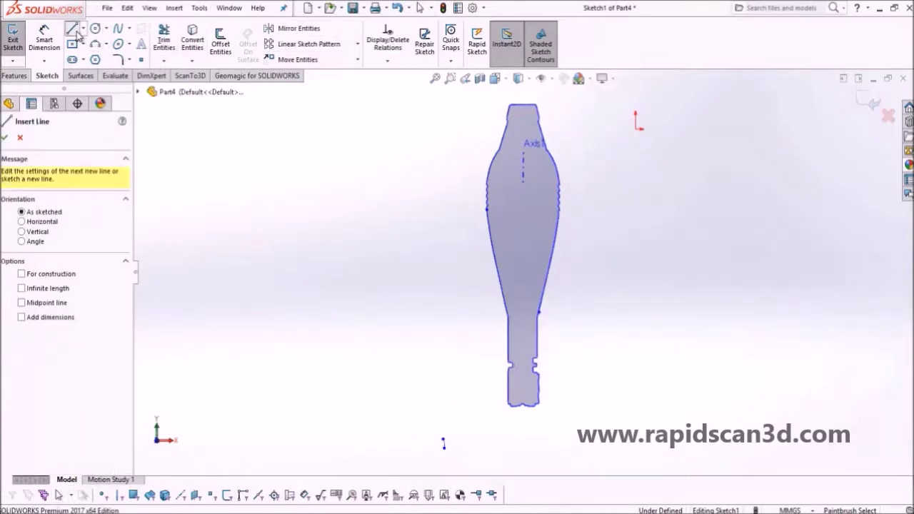
{"action": "left_click", "coordinate": [21, 289]}
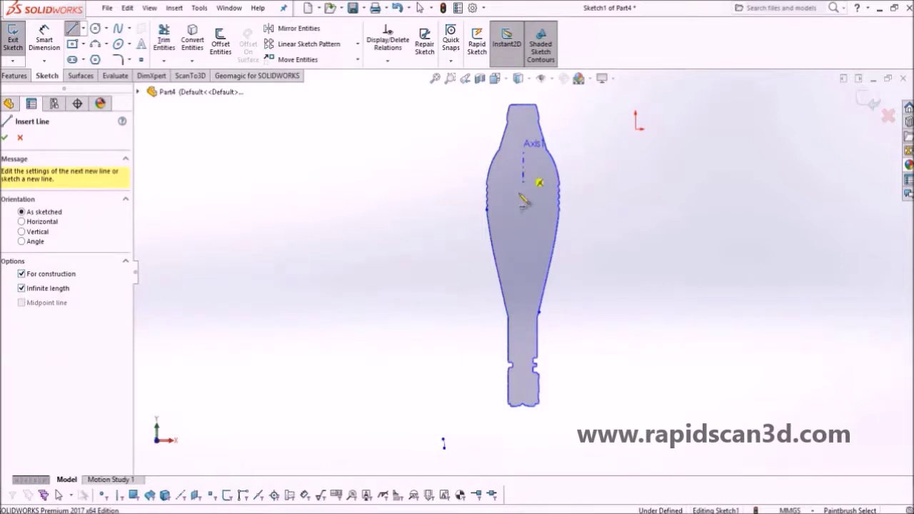
{"action": "left_click", "coordinate": [523, 171]}
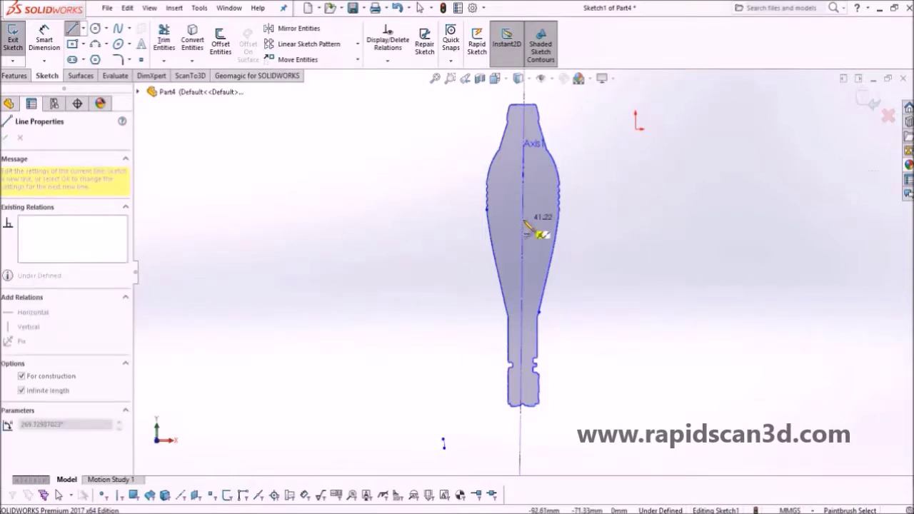
{"action": "left_click", "coordinate": [528, 228]}
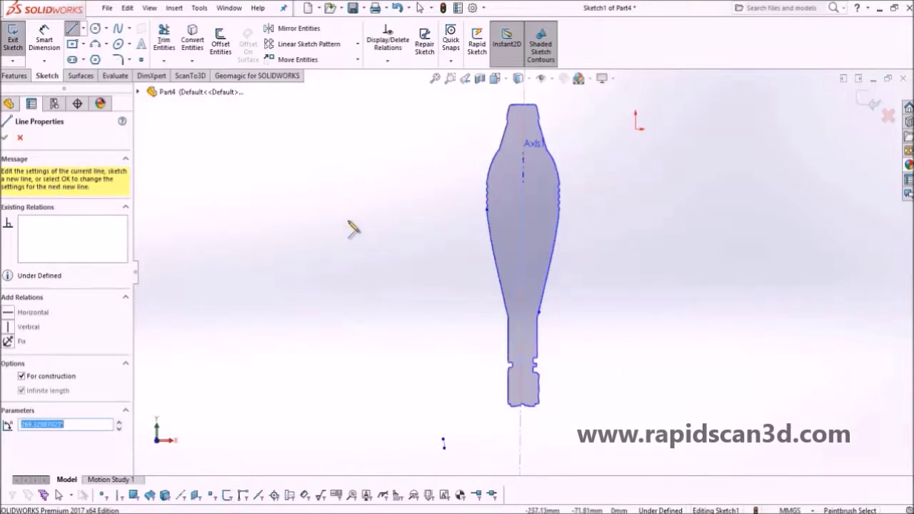
{"action": "left_click", "coordinate": [4, 137]}
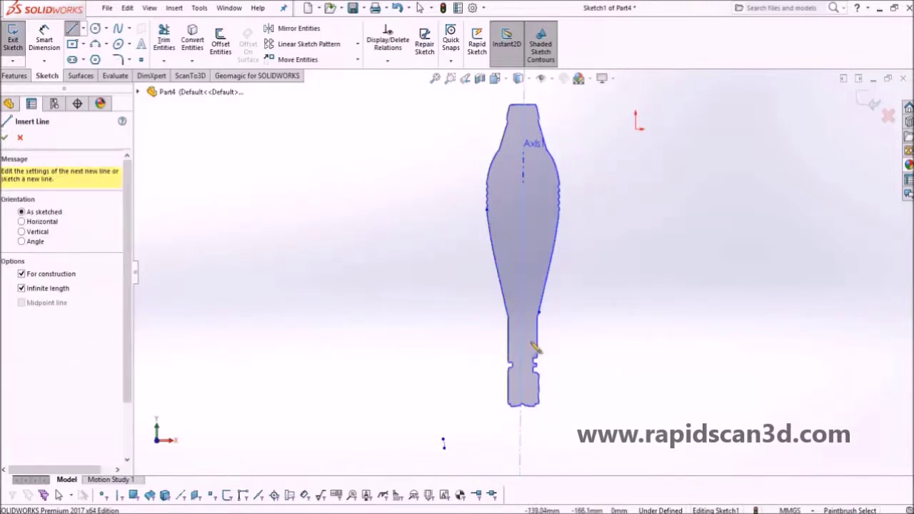
Step: Sketch a vertical solid line about 71.5 mm long, without infinite length, down the tail's left edge from the taper corner past the base
{"action": "scroll", "coordinate": [523, 333], "scroll_direction": "down", "scroll_amount": 5}
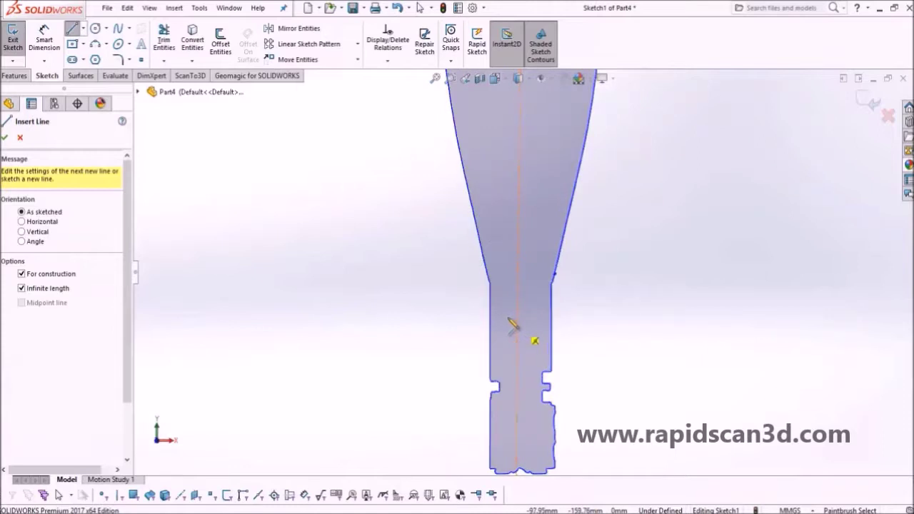
{"action": "left_click", "coordinate": [22, 288]}
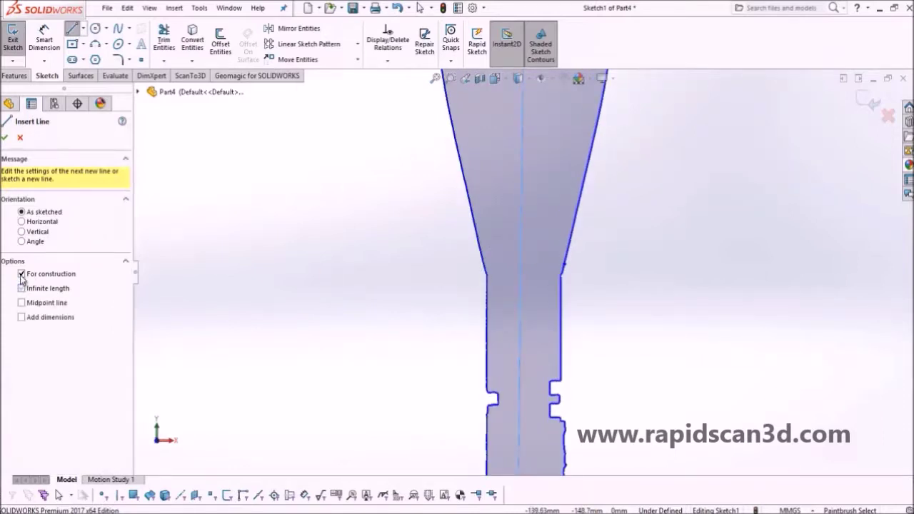
{"action": "scroll", "coordinate": [435, 298], "scroll_direction": "down", "scroll_amount": 3}
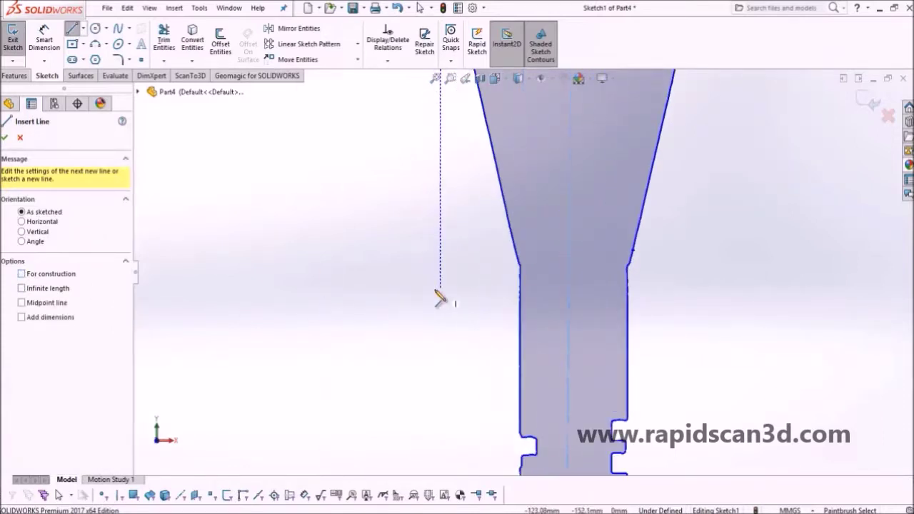
{"action": "scroll", "coordinate": [514, 289], "scroll_direction": "down", "scroll_amount": 1}
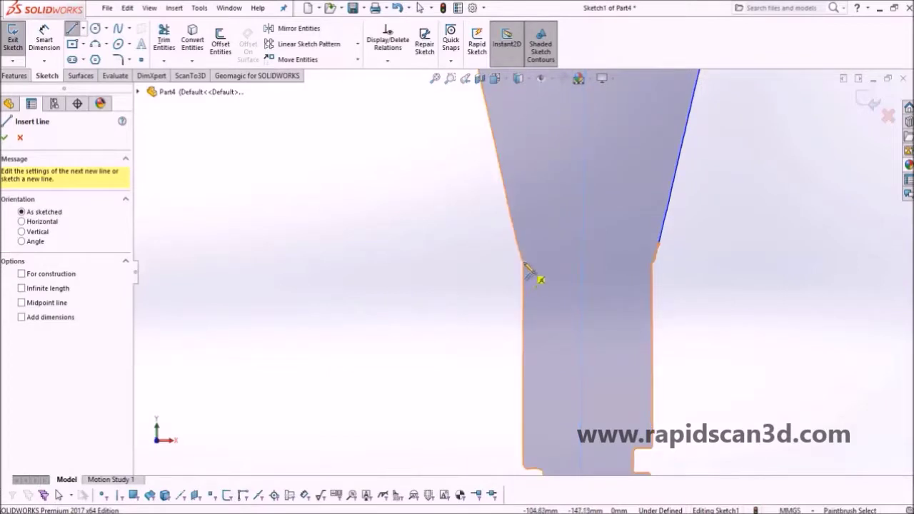
{"action": "left_click", "coordinate": [525, 265]}
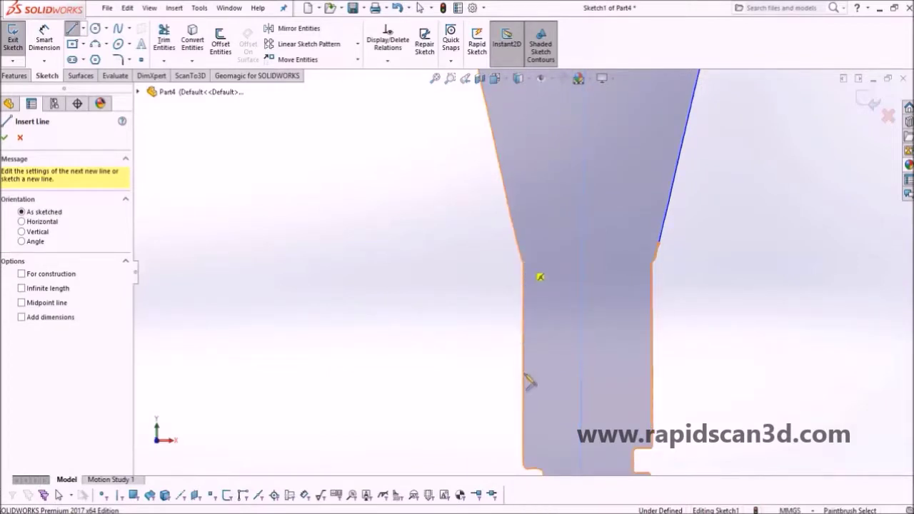
{"action": "scroll", "coordinate": [525, 415], "scroll_direction": "up", "scroll_amount": 3}
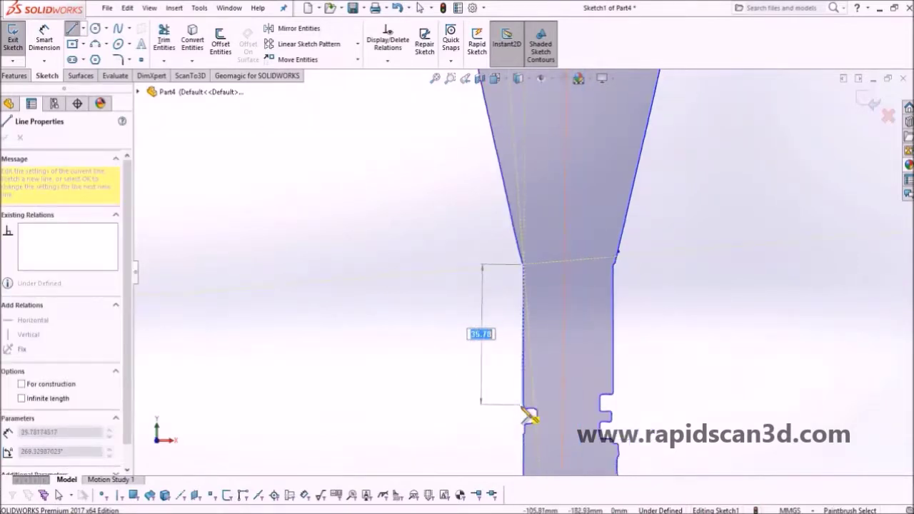
{"action": "scroll", "coordinate": [530, 423], "scroll_direction": "up", "scroll_amount": 3}
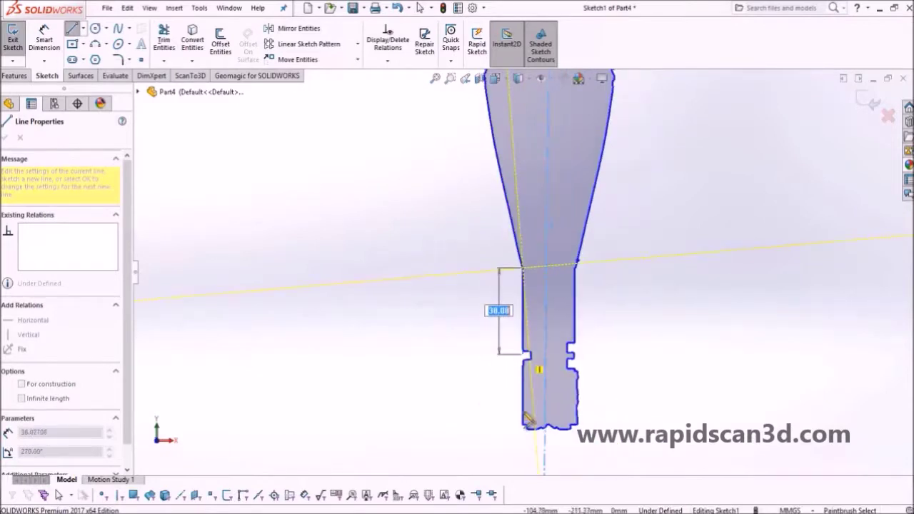
{"action": "scroll", "coordinate": [530, 424], "scroll_direction": "down", "scroll_amount": 4}
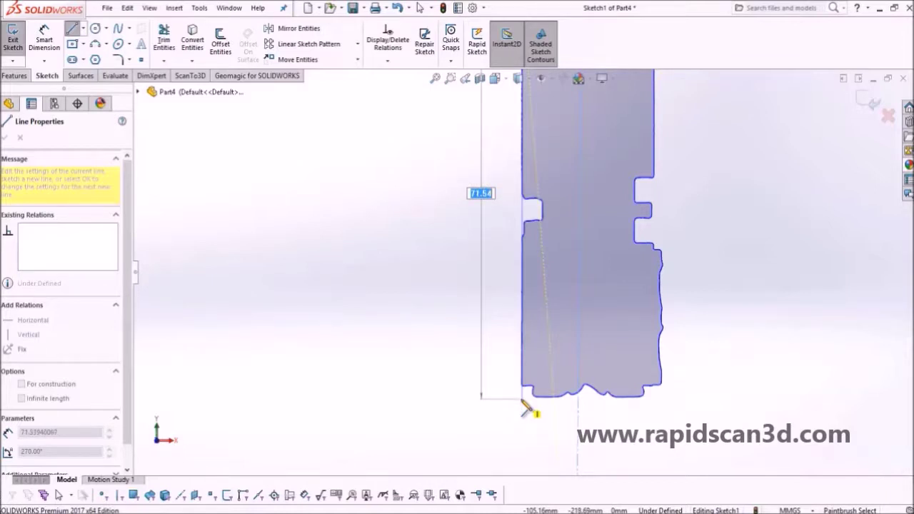
{"action": "left_click", "coordinate": [523, 400]}
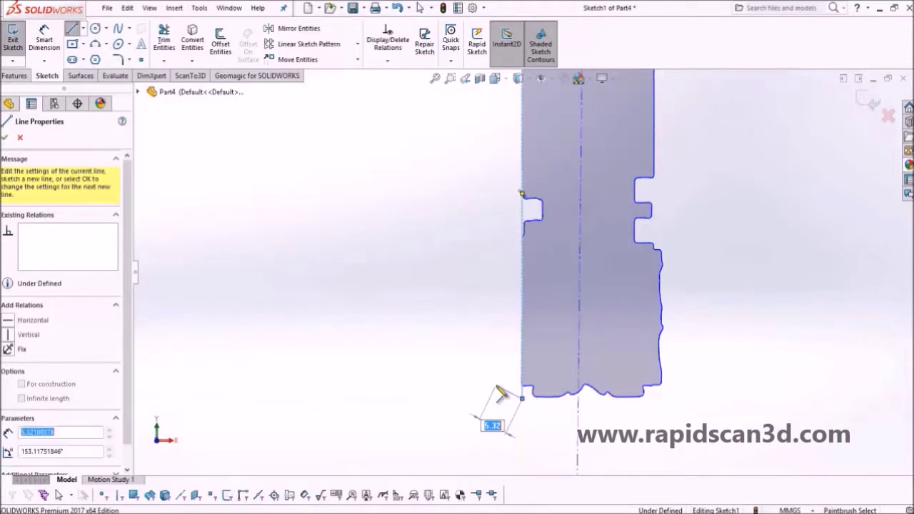
{"action": "key", "text": "Escape"}
Step: Sketch a horizontal line about 9.5 mm long from the base's left step outward across the vertical edge line
{"action": "scroll", "coordinate": [541, 393], "scroll_direction": "down", "scroll_amount": 3}
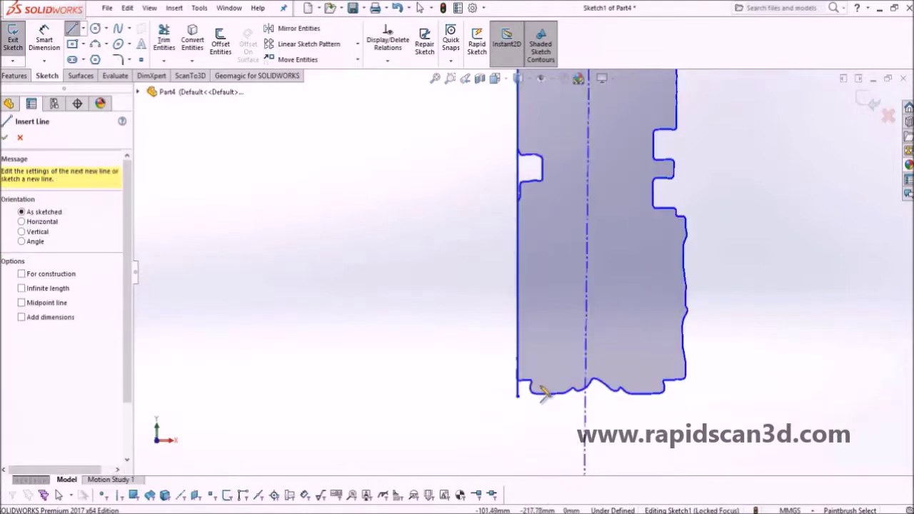
{"action": "scroll", "coordinate": [531, 378], "scroll_direction": "down", "scroll_amount": 1}
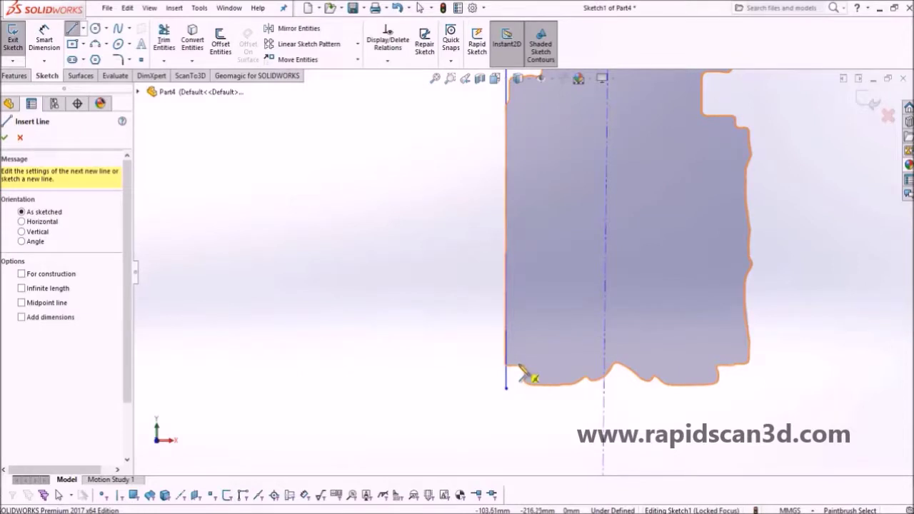
{"action": "left_click", "coordinate": [517, 367]}
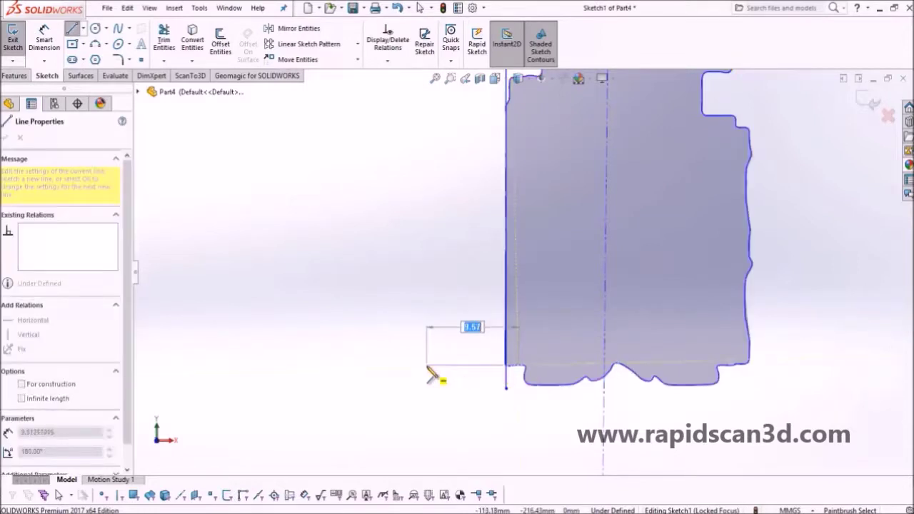
{"action": "left_click", "coordinate": [427, 367]}
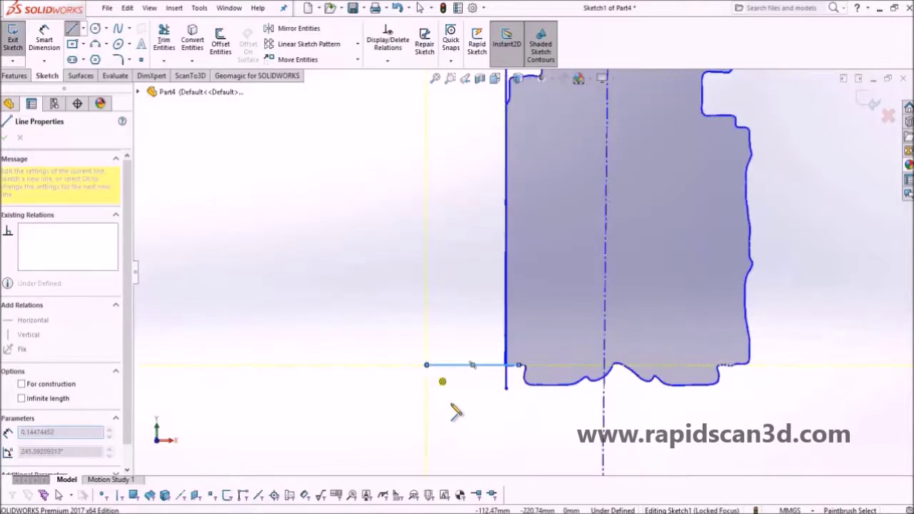
{"action": "key", "text": "Escape"}
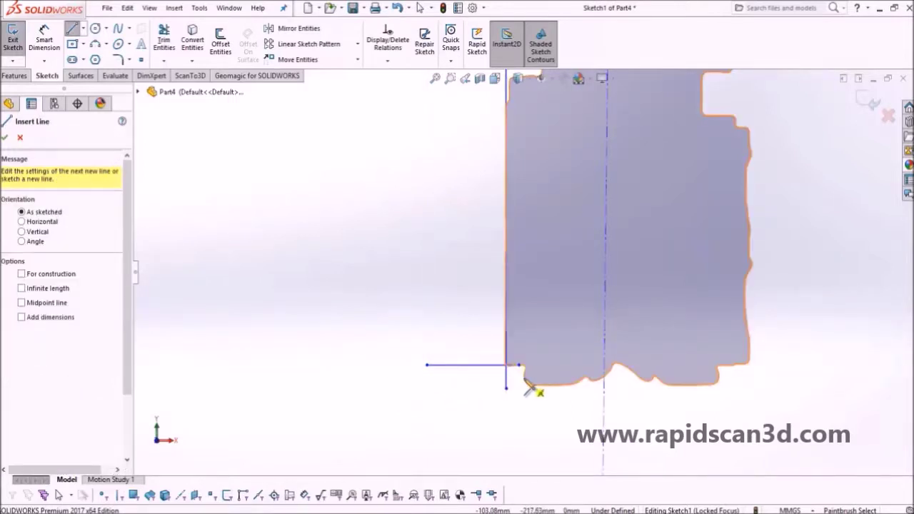
Step: Sketch a vertical line about 7.2 mm long upward from the side of the base's small left step
{"action": "left_click", "coordinate": [533, 350]}
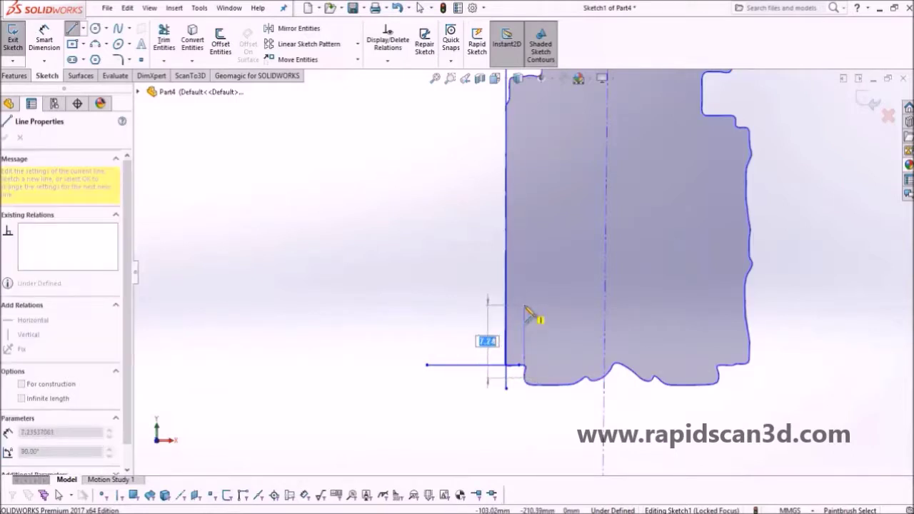
{"action": "left_click", "coordinate": [524, 305]}
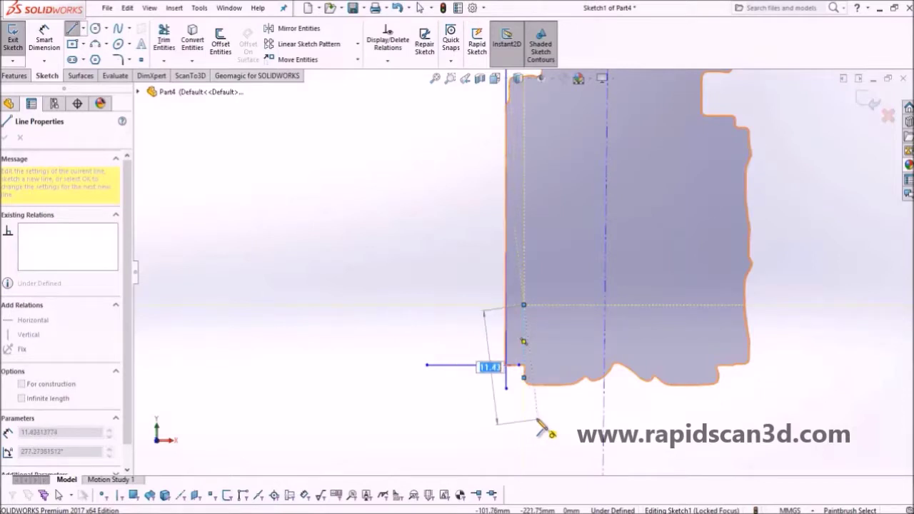
{"action": "key", "text": "Escape"}
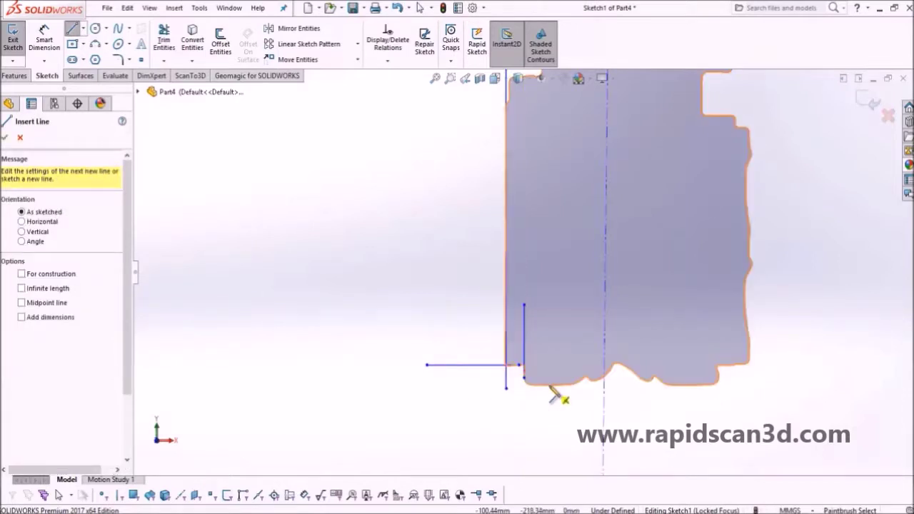
Step: Sketch a horizontal line about 5.7 mm long from the base's bottom edge to the centre axis and finish the Line command
{"action": "left_click", "coordinate": [551, 387]}
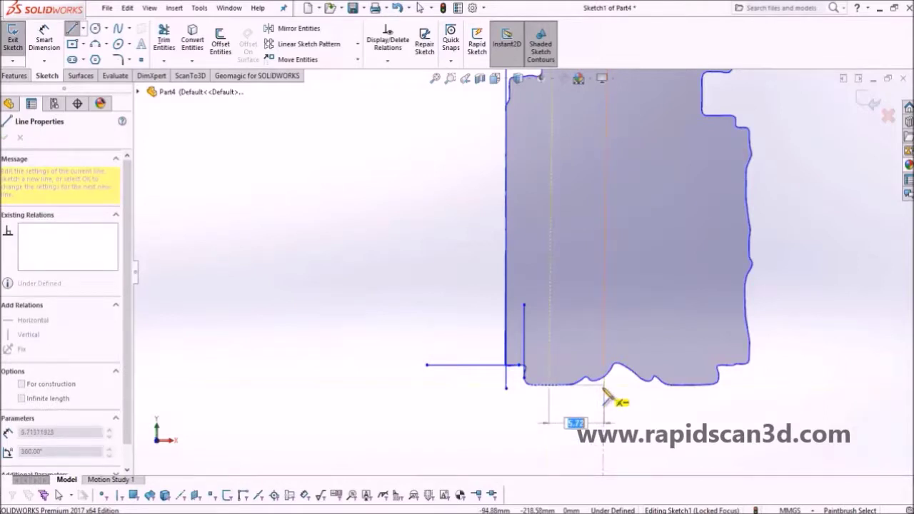
{"action": "left_click", "coordinate": [603, 386]}
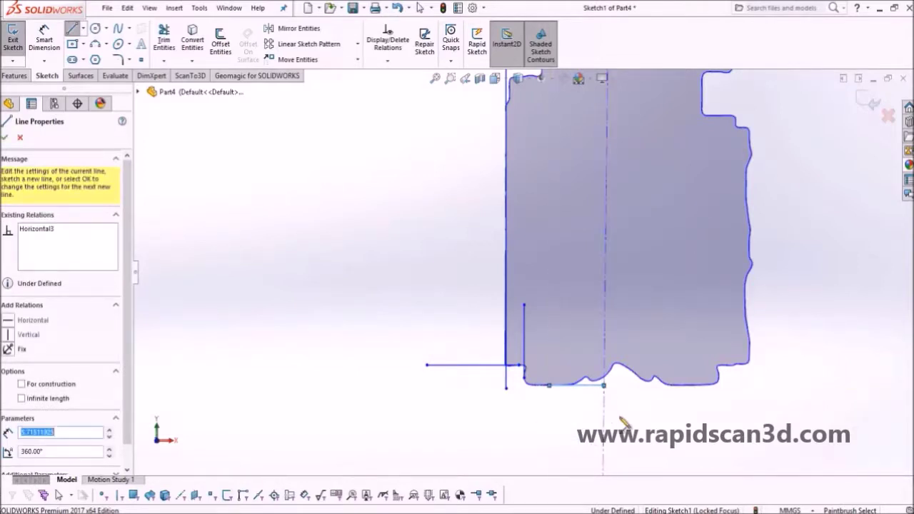
{"action": "double_click", "coordinate": [619, 417]}
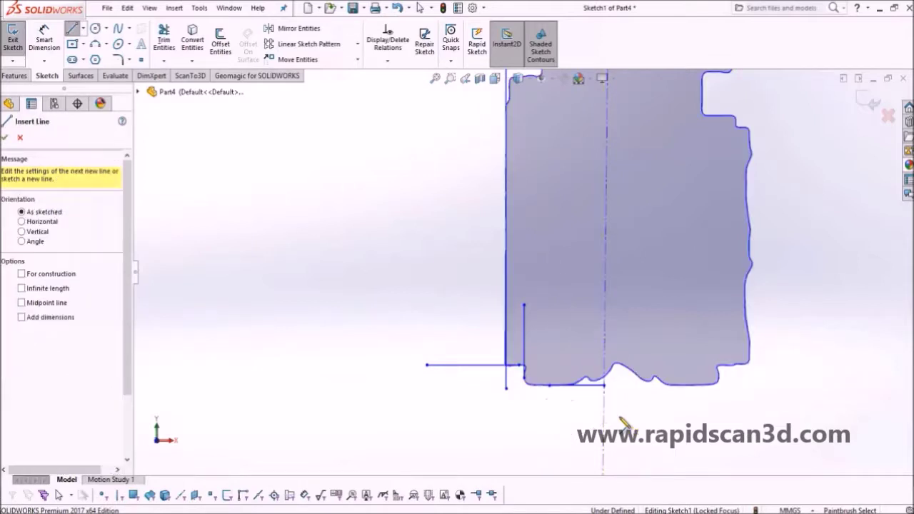
{"action": "left_click", "coordinate": [5, 137]}
Step: Remove the notch outline on the tail's left side with Power trim
{"action": "scroll", "coordinate": [491, 261], "scroll_direction": "up", "scroll_amount": 3}
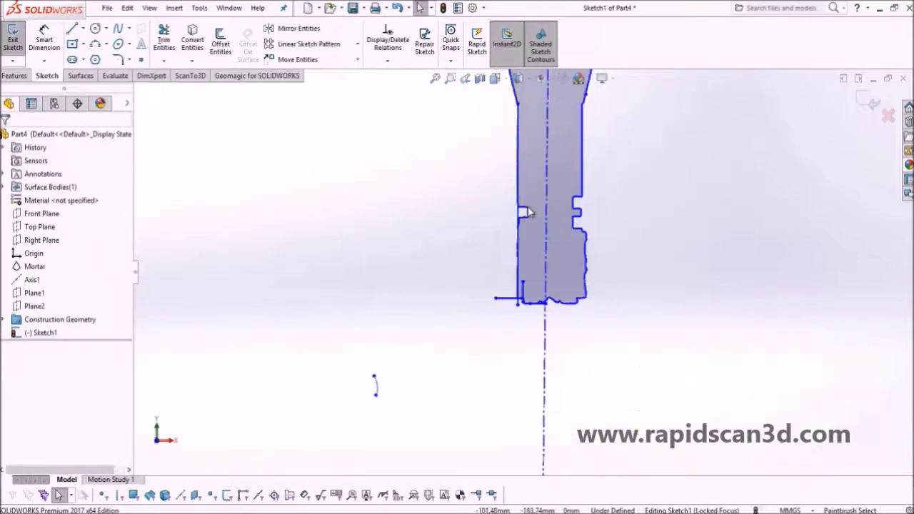
{"action": "scroll", "coordinate": [504, 207], "scroll_direction": "down", "scroll_amount": 2}
{"action": "left_click", "coordinate": [164, 39]}
{"action": "scroll", "coordinate": [477, 201], "scroll_direction": "down", "scroll_amount": 4}
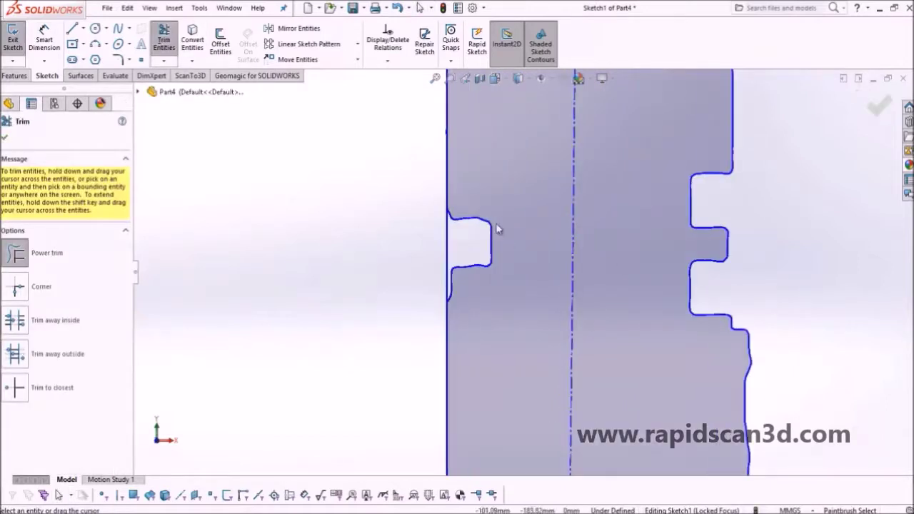
{"action": "scroll", "coordinate": [480, 193], "scroll_direction": "up", "scroll_amount": 4}
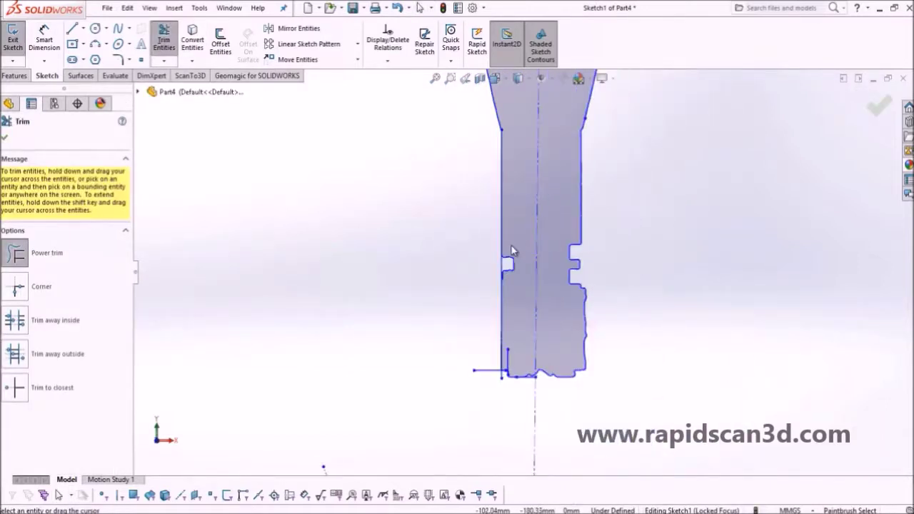
{"action": "left_click_drag", "start_coordinate": [512, 279], "coordinate": [512, 284]}
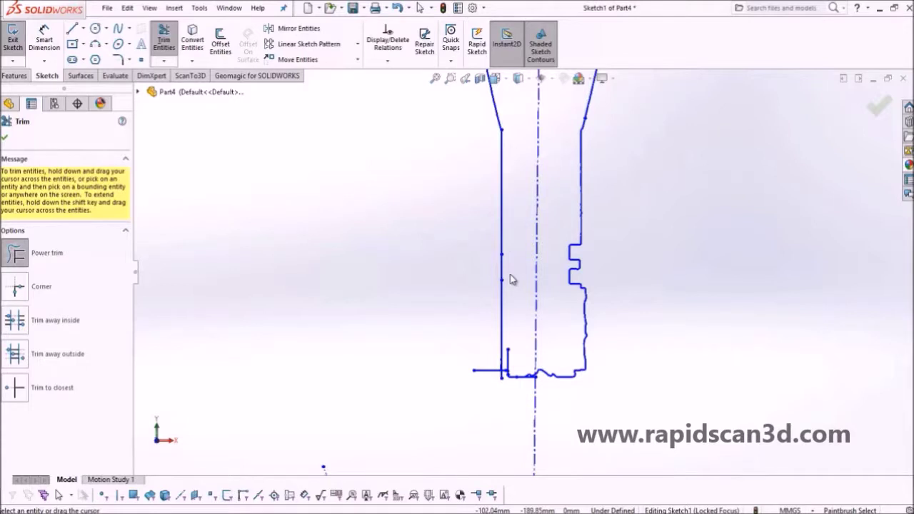
Step: Trim away the wavy scanned spline segments running beside the long vertical line on the tail's left edge
{"action": "scroll", "coordinate": [508, 275], "scroll_direction": "down", "scroll_amount": 8}
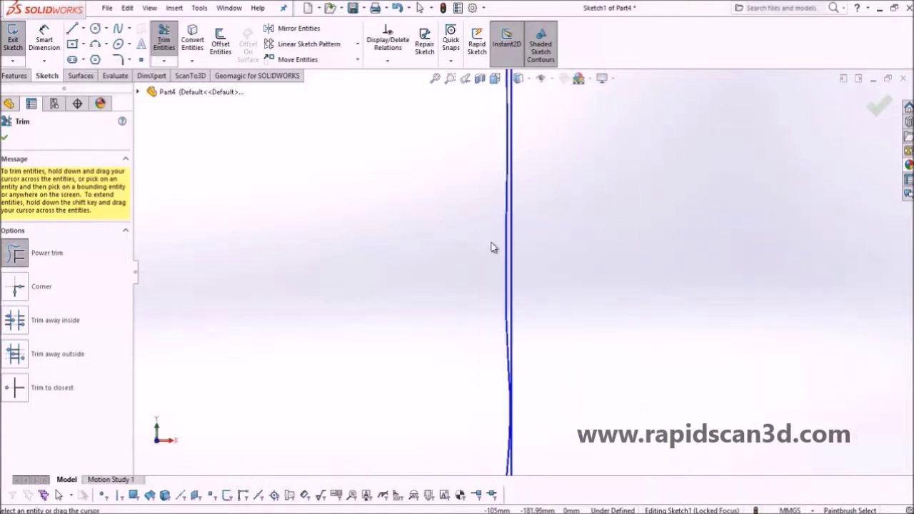
{"action": "scroll", "coordinate": [509, 265], "scroll_direction": "down", "scroll_amount": 5}
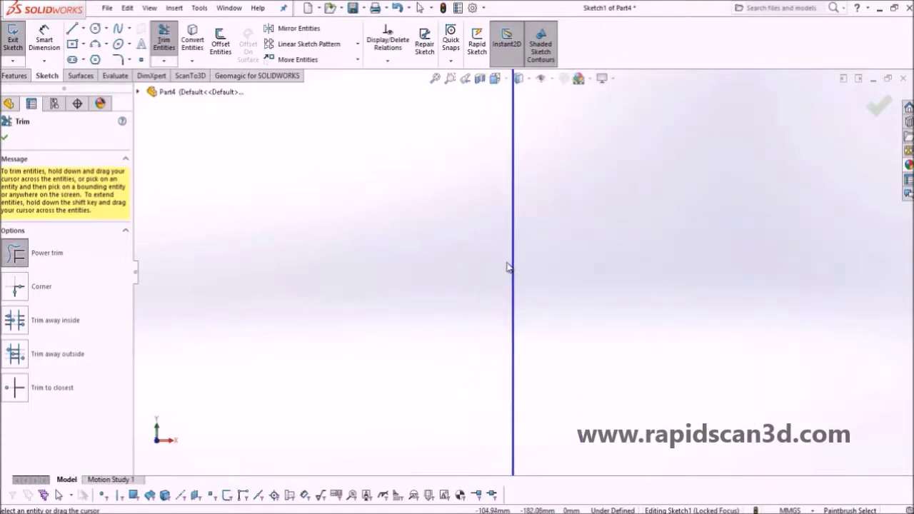
{"action": "scroll", "coordinate": [507, 262], "scroll_direction": "up", "scroll_amount": 3}
{"action": "scroll", "coordinate": [525, 211], "scroll_direction": "down", "scroll_amount": 5}
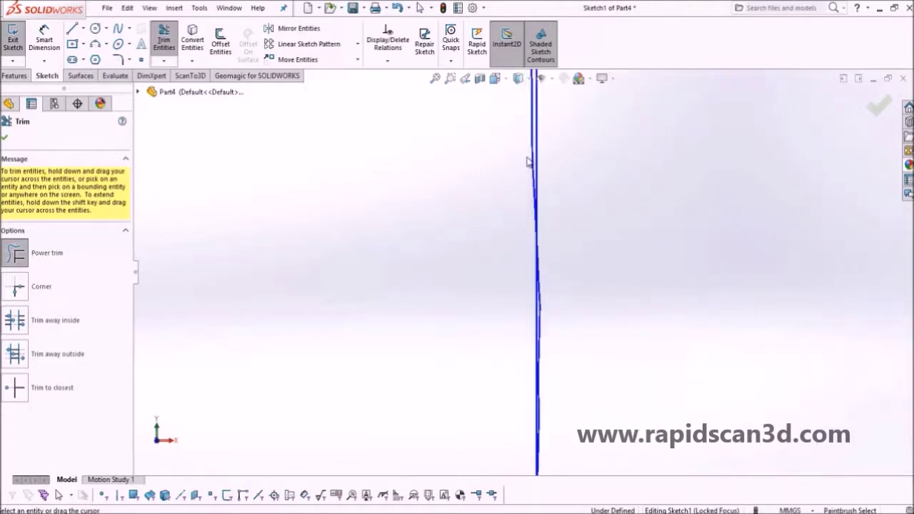
{"action": "left_click_drag", "start_coordinate": [535, 160], "coordinate": [537, 165]}
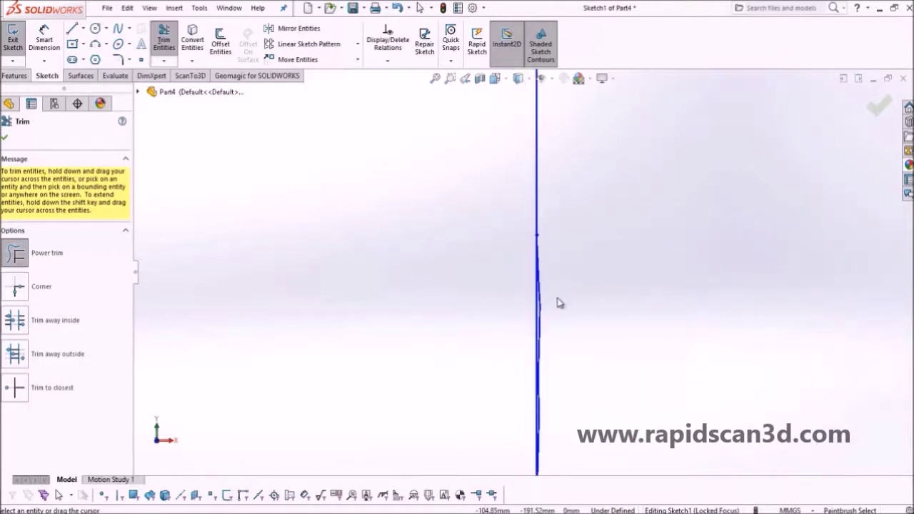
{"action": "left_click_drag", "start_coordinate": [548, 313], "coordinate": [541, 318]}
{"action": "scroll", "coordinate": [545, 377], "scroll_direction": "up", "scroll_amount": 8}
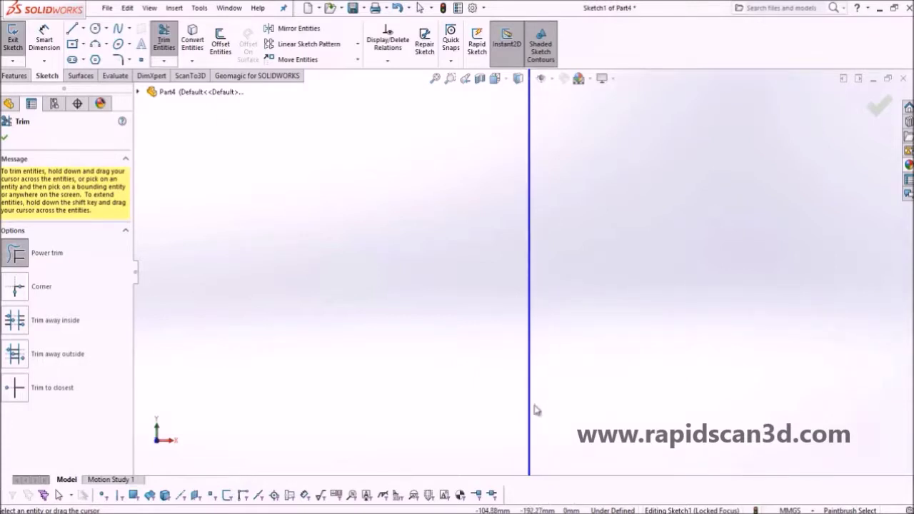
{"action": "scroll", "coordinate": [528, 362], "scroll_direction": "down", "scroll_amount": 3}
{"action": "scroll", "coordinate": [522, 354], "scroll_direction": "down", "scroll_amount": 5}
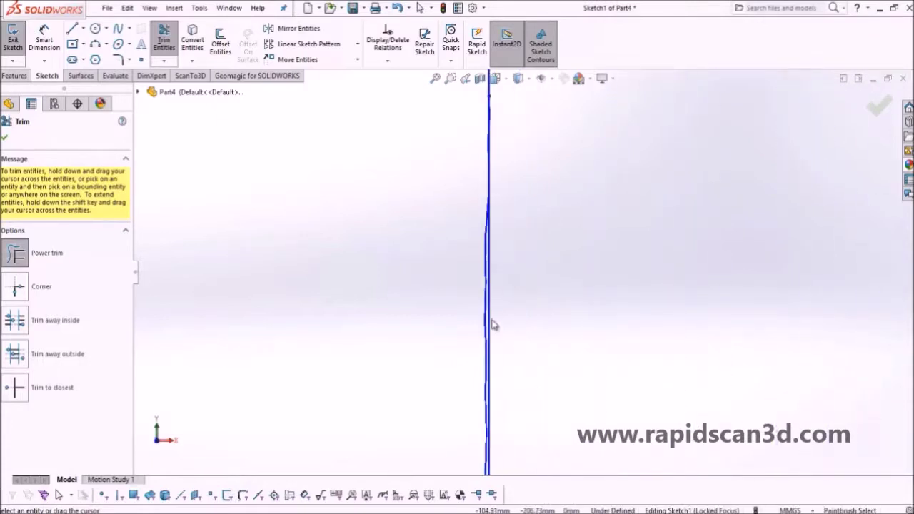
{"action": "left_click_drag", "start_coordinate": [465, 256], "coordinate": [490, 304]}
Step: Trim away the scanned spline segments beneath the horizontal line and around the inner corner of the base's left step
{"action": "scroll", "coordinate": [521, 387], "scroll_direction": "down", "scroll_amount": 5}
{"action": "scroll", "coordinate": [536, 357], "scroll_direction": "down", "scroll_amount": 5}
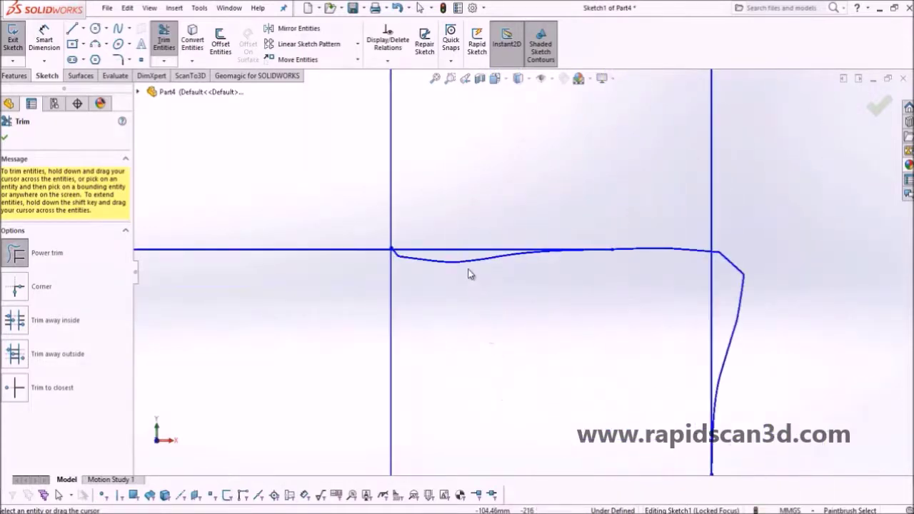
{"action": "left_click_drag", "start_coordinate": [462, 262], "coordinate": [473, 274]}
{"action": "scroll", "coordinate": [640, 321], "scroll_direction": "up", "scroll_amount": 6}
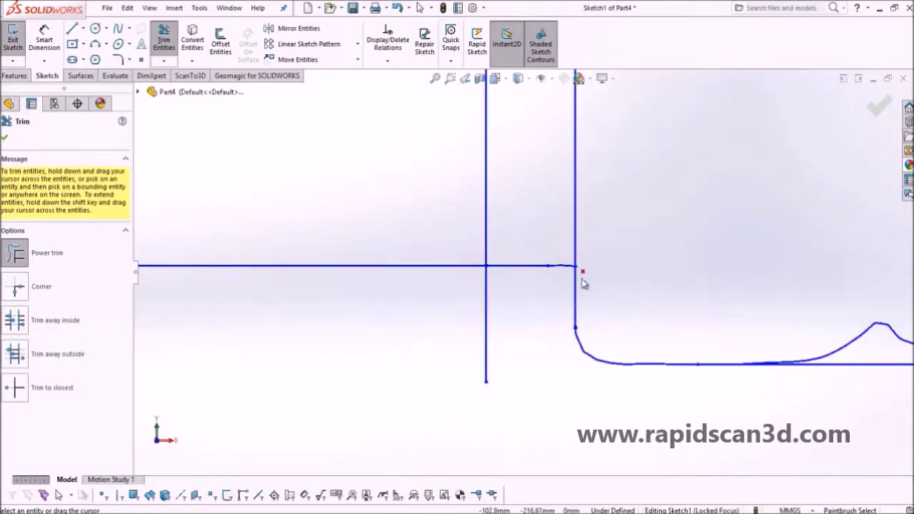
Step: Trim the leftover scanned spline segment beside the short vertical line, just above the base's rounded corner
{"action": "scroll", "coordinate": [588, 343], "scroll_direction": "down", "scroll_amount": 8}
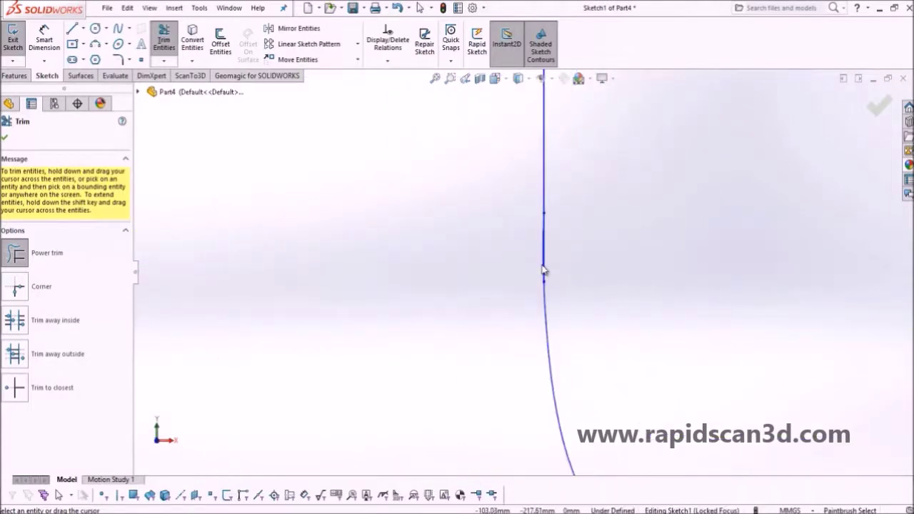
{"action": "scroll", "coordinate": [533, 229], "scroll_direction": "down", "scroll_amount": 3}
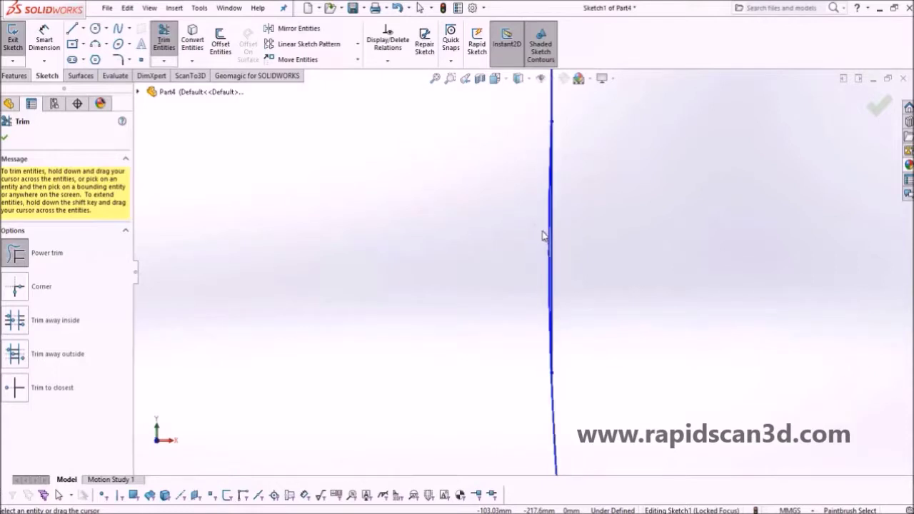
{"action": "left_click", "coordinate": [550, 244]}
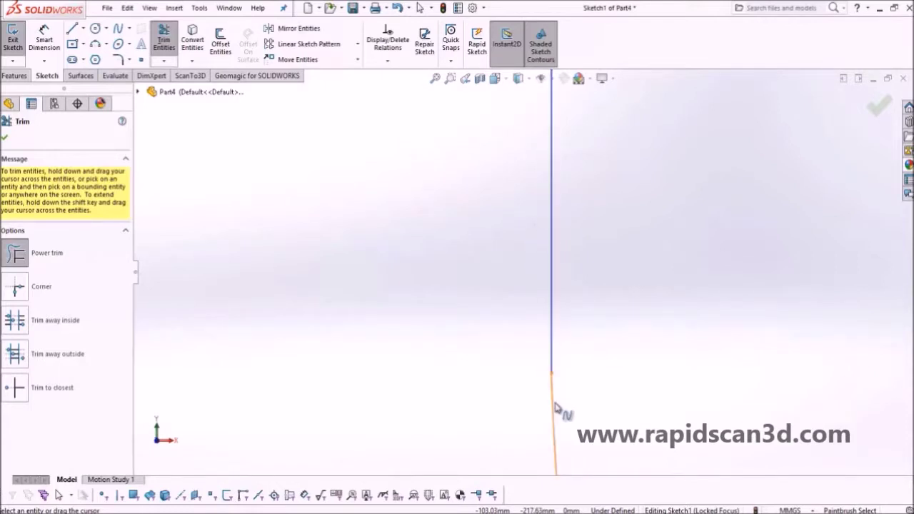
Step: Trim away the scanned outline of the tail on the far side of the centre axis, up to the body's taper
{"action": "scroll", "coordinate": [557, 404], "scroll_direction": "down", "scroll_amount": 3}
{"action": "scroll", "coordinate": [559, 402], "scroll_direction": "up", "scroll_amount": 6}
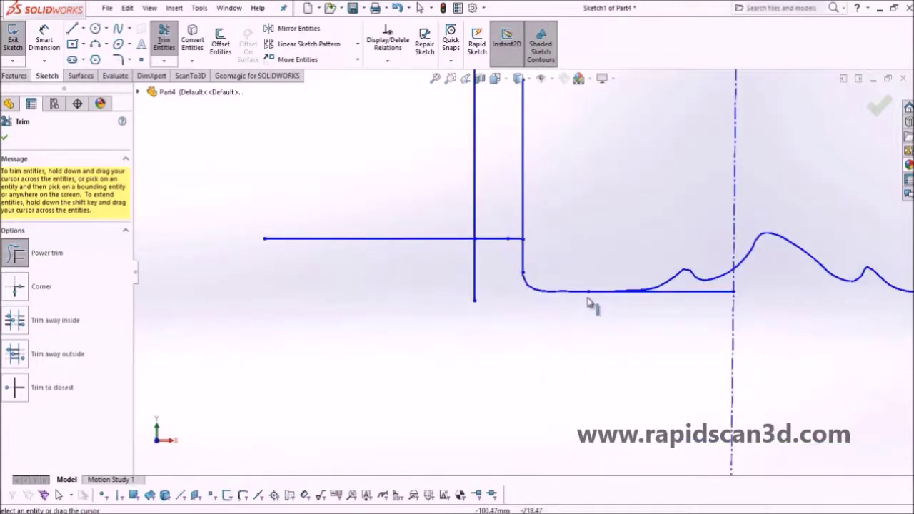
{"action": "scroll", "coordinate": [585, 296], "scroll_direction": "down", "scroll_amount": 4}
{"action": "scroll", "coordinate": [369, 282], "scroll_direction": "up", "scroll_amount": 5}
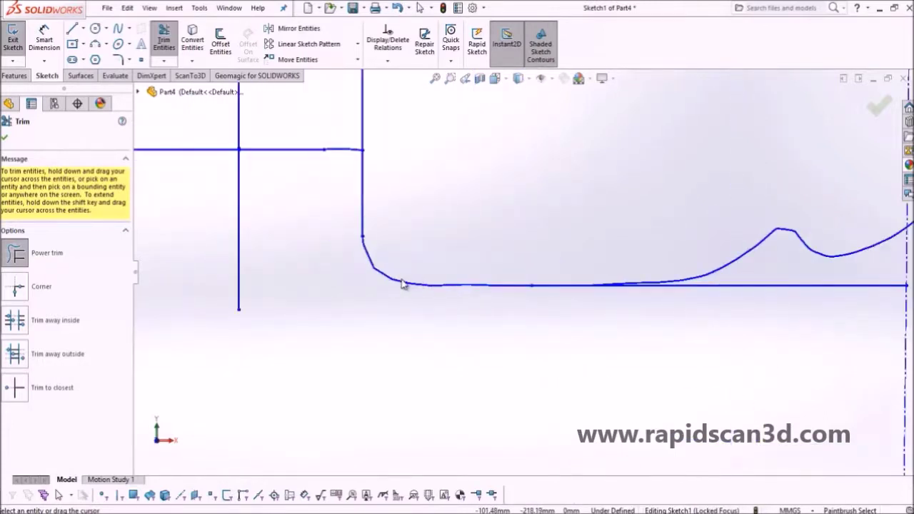
{"action": "scroll", "coordinate": [570, 285], "scroll_direction": "up", "scroll_amount": 5}
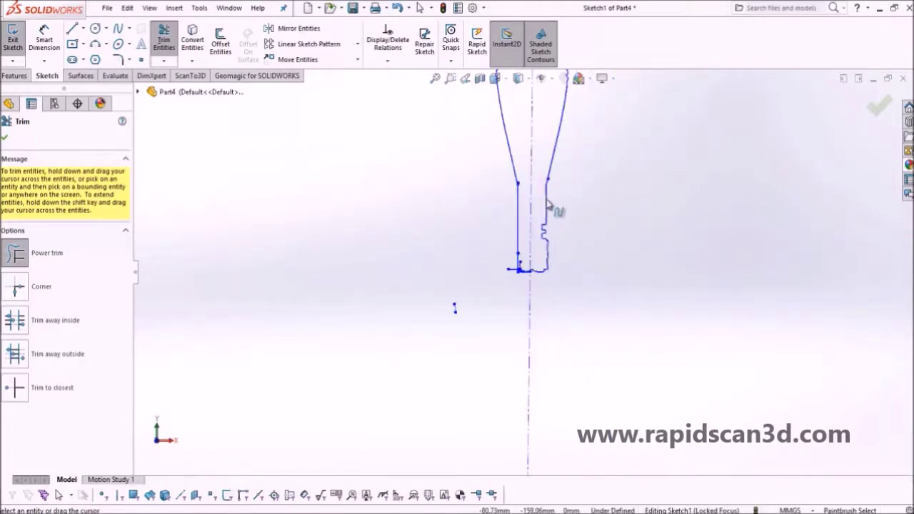
{"action": "left_click_drag", "start_coordinate": [577, 214], "coordinate": [541, 224]}
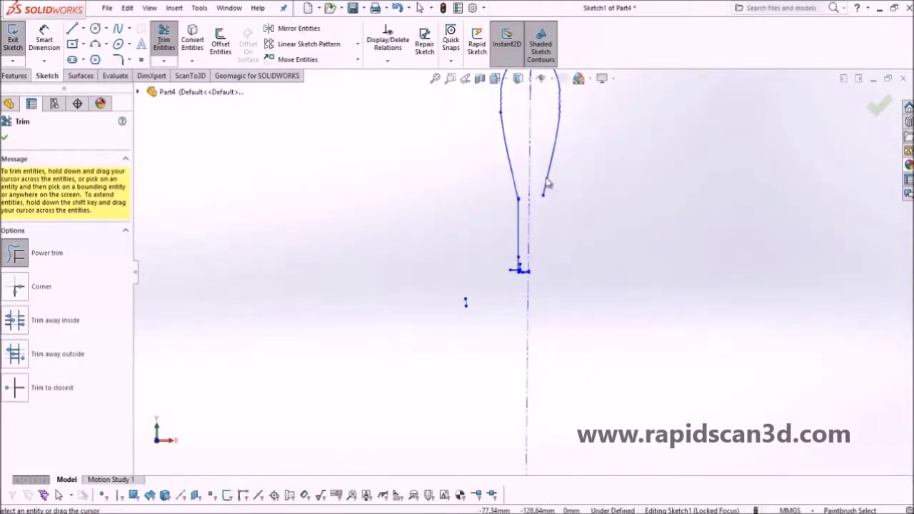
Step: Trim away the remaining scanned outline of the body and nose on the axis's right side, keeping the left half-profile
{"action": "scroll", "coordinate": [543, 204], "scroll_direction": "up", "scroll_amount": 4}
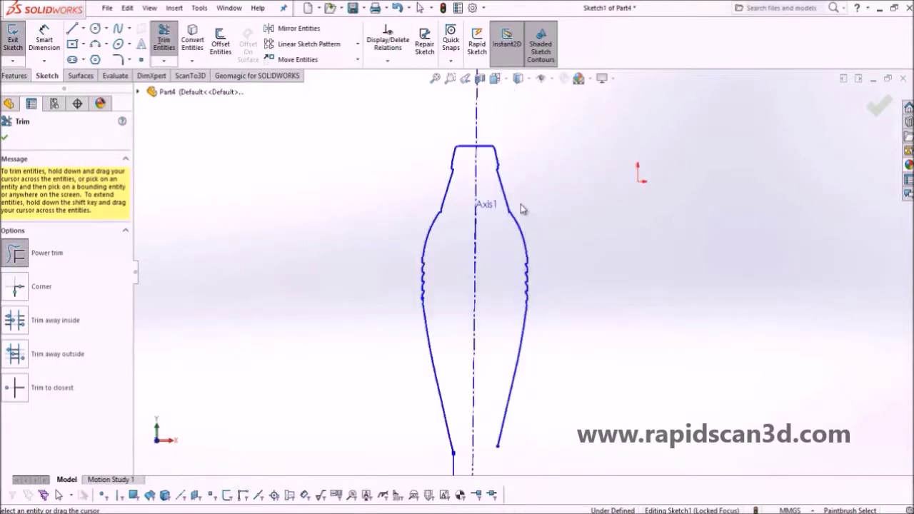
{"action": "left_click_drag", "start_coordinate": [520, 209], "coordinate": [515, 231]}
{"action": "scroll", "coordinate": [422, 307], "scroll_direction": "down", "scroll_amount": 3}
{"action": "scroll", "coordinate": [443, 276], "scroll_direction": "up", "scroll_amount": 2}
{"action": "scroll", "coordinate": [540, 194], "scroll_direction": "up", "scroll_amount": 2}
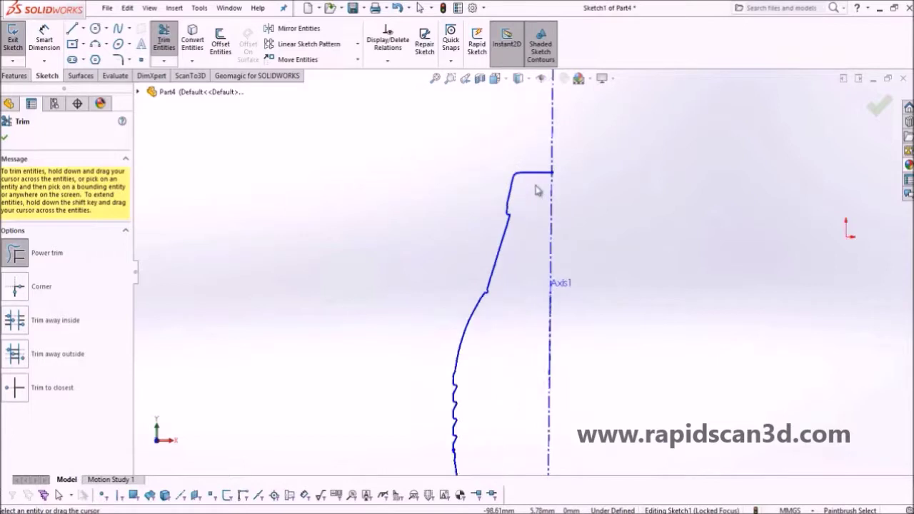
Step: Trim away the stray curve segment lying apart from the profile, below and left of the base
{"action": "scroll", "coordinate": [544, 411], "scroll_direction": "up", "scroll_amount": 3}
{"action": "scroll", "coordinate": [532, 314], "scroll_direction": "down", "scroll_amount": 5}
{"action": "scroll", "coordinate": [532, 313], "scroll_direction": "up", "scroll_amount": 2}
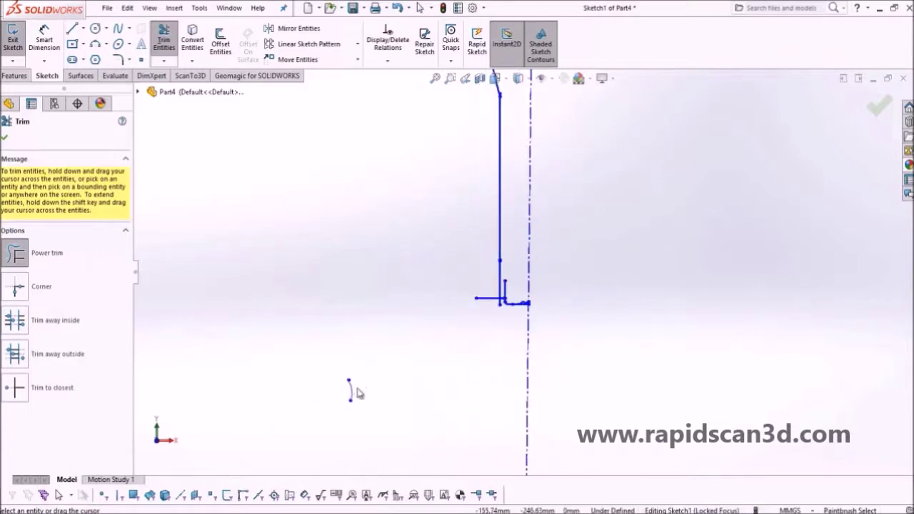
{"action": "left_click", "coordinate": [6, 134]}
Step: Extend the short vertical line at the base's left step downward past the rounded corner
{"action": "left_click", "coordinate": [163, 61]}
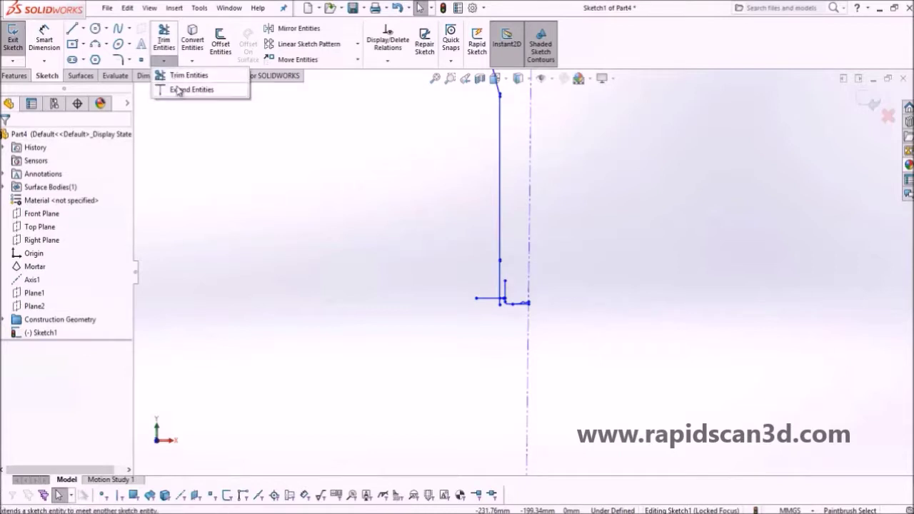
{"action": "left_click", "coordinate": [179, 90]}
{"action": "scroll", "coordinate": [526, 310], "scroll_direction": "down", "scroll_amount": 6}
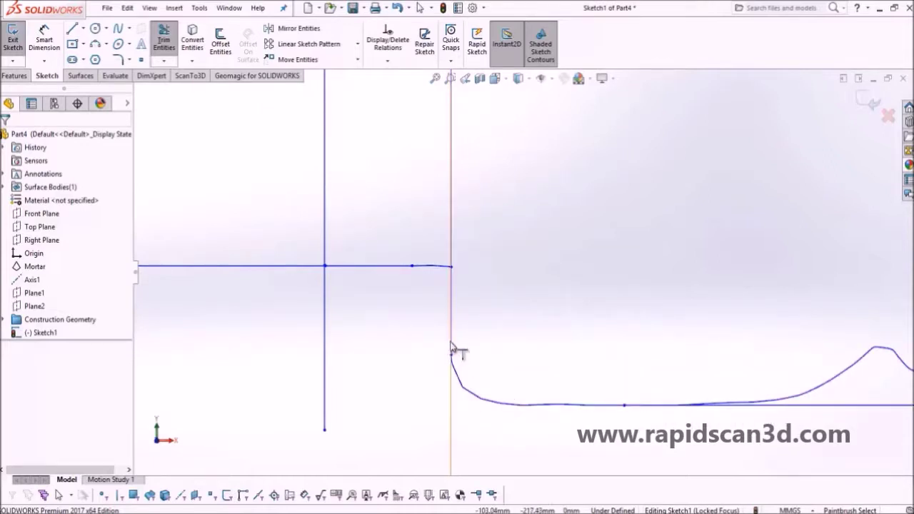
{"action": "scroll", "coordinate": [463, 361], "scroll_direction": "up", "scroll_amount": 5}
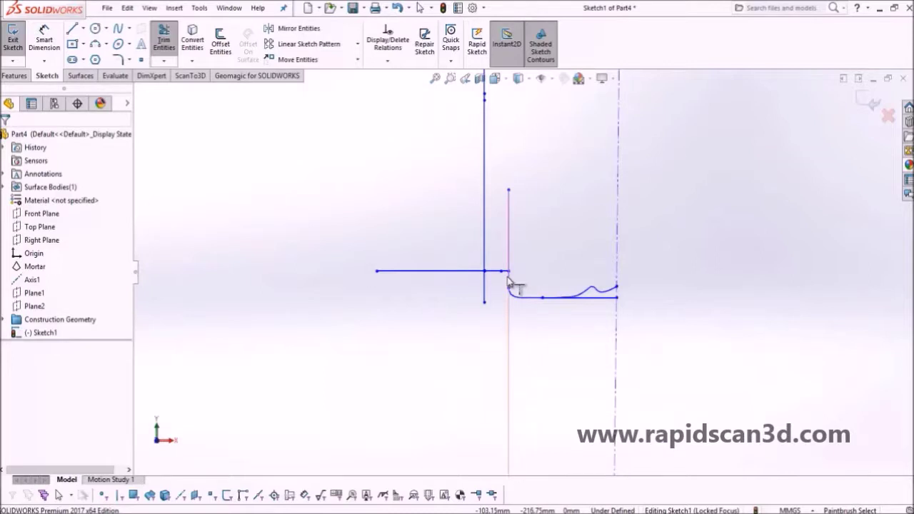
{"action": "left_click", "coordinate": [513, 287]}
{"action": "scroll", "coordinate": [540, 322], "scroll_direction": "up", "scroll_amount": 6}
{"action": "scroll", "coordinate": [511, 249], "scroll_direction": "down", "scroll_amount": 4}
Step: Trim away the rounded scanned corner between the short vertical line and the base's bottom line
{"action": "left_click", "coordinate": [171, 62]}
{"action": "left_click", "coordinate": [207, 91]}
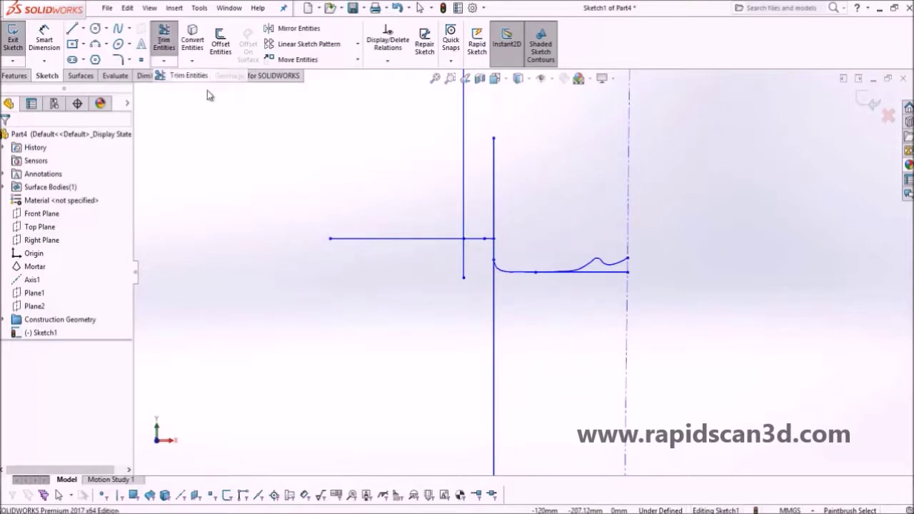
{"action": "left_click_drag", "start_coordinate": [515, 254], "coordinate": [518, 281]}
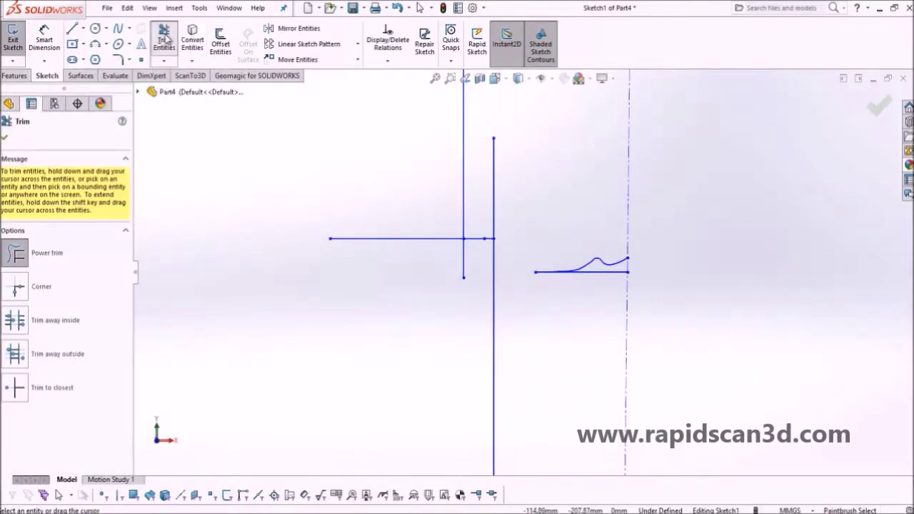
Step: Extend the base's bottom horizontal line to meet the short vertical line
{"action": "left_click", "coordinate": [166, 61]}
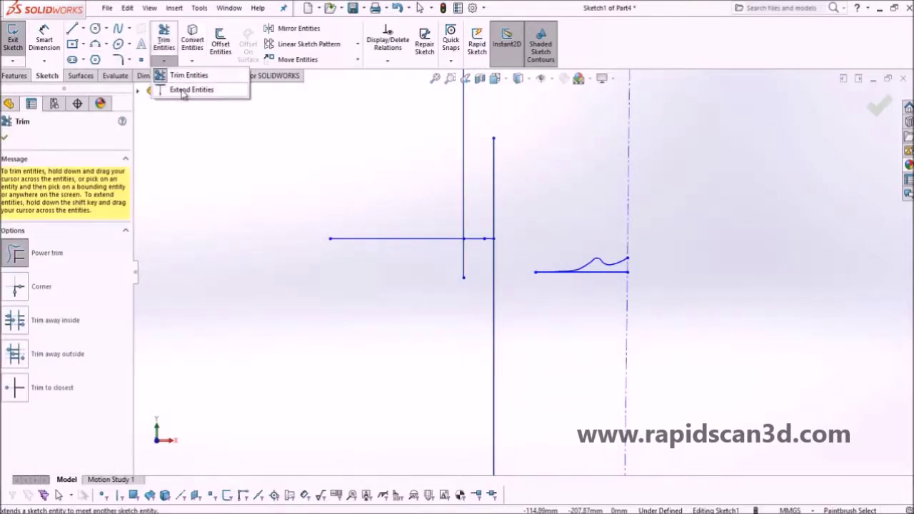
{"action": "left_click", "coordinate": [184, 91]}
{"action": "left_click", "coordinate": [578, 278]}
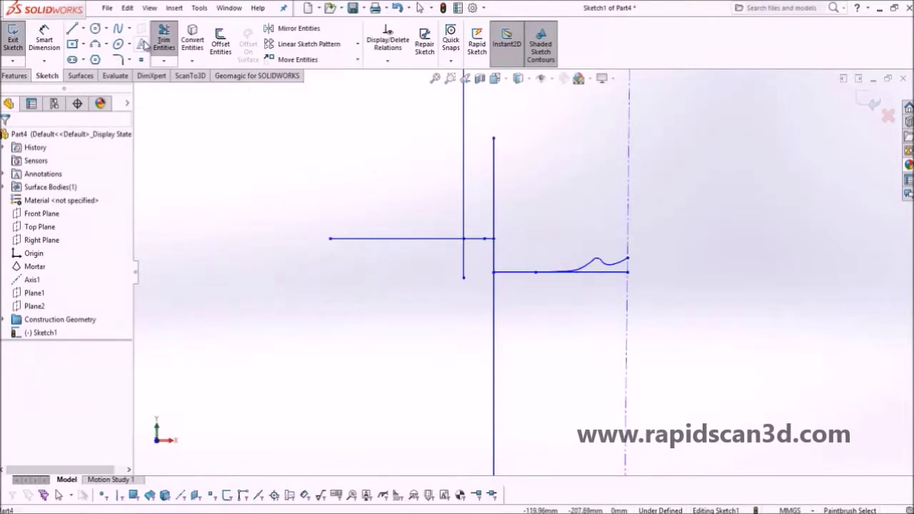
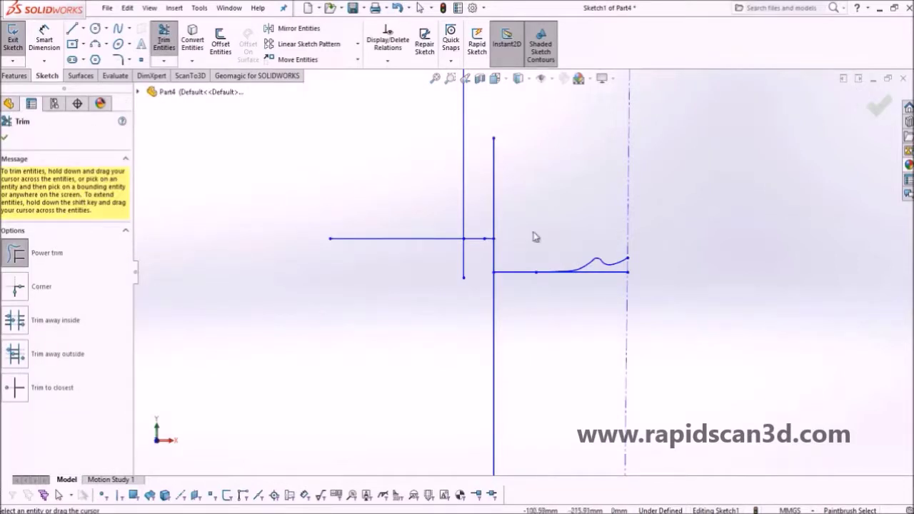
Step: Trim the wavy scanned spline above the bottom line and the overhanging line ends around the base's left step
{"action": "left_click_drag", "start_coordinate": [544, 306], "coordinate": [482, 310]}
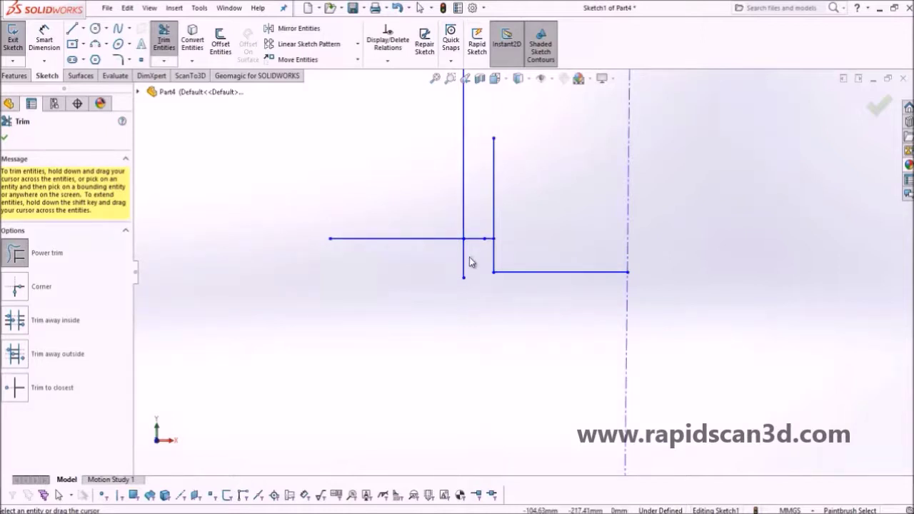
{"action": "scroll", "coordinate": [547, 253], "scroll_direction": "down", "scroll_amount": 5}
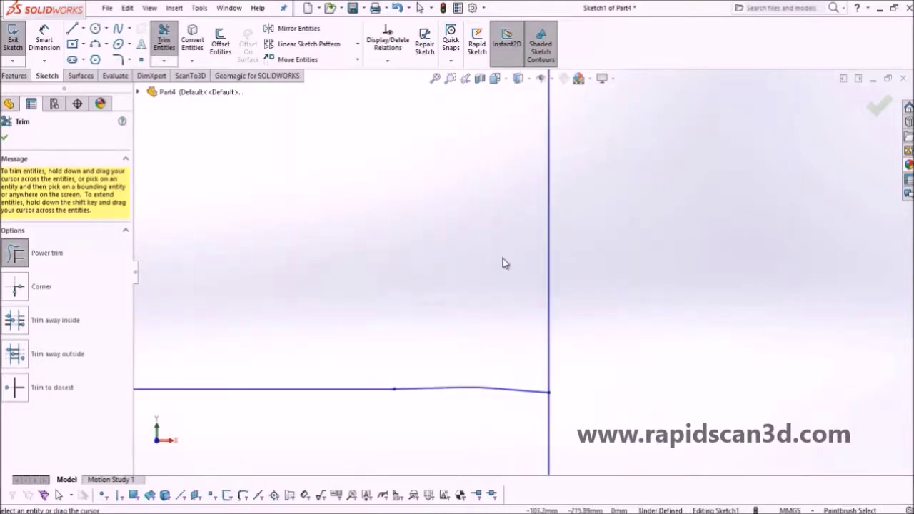
{"action": "scroll", "coordinate": [560, 311], "scroll_direction": "up", "scroll_amount": 10}
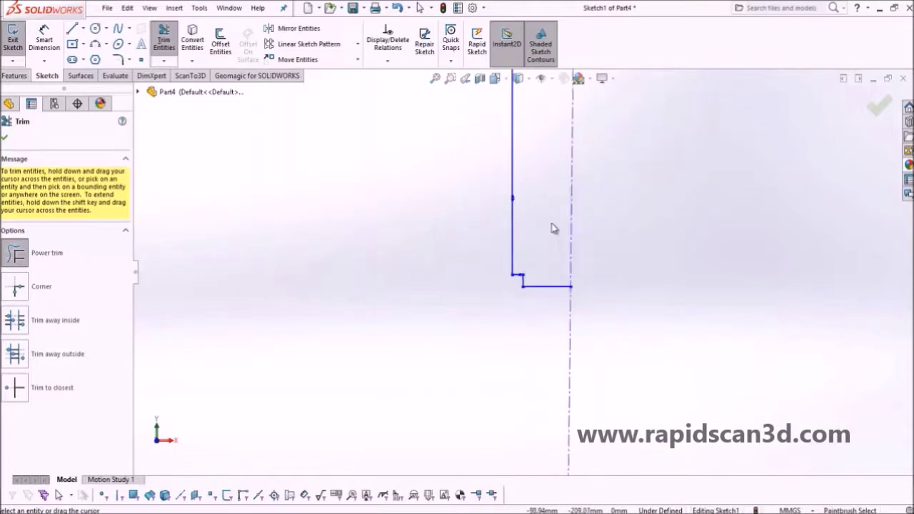
Step: Trim the leftover scanned spline segments running beside the tail's long vertical line above the base step
{"action": "scroll", "coordinate": [518, 292], "scroll_direction": "down", "scroll_amount": 5}
{"action": "scroll", "coordinate": [482, 326], "scroll_direction": "down", "scroll_amount": 12}
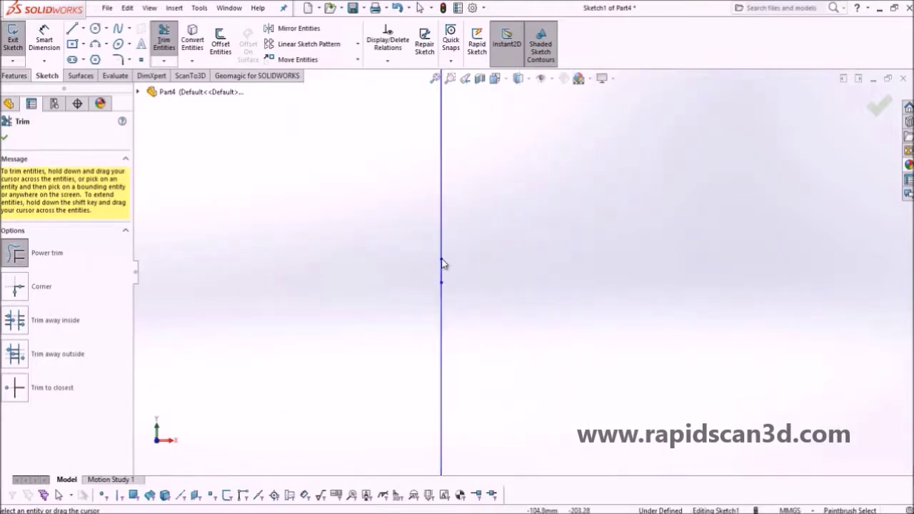
{"action": "scroll", "coordinate": [496, 295], "scroll_direction": "up", "scroll_amount": 2}
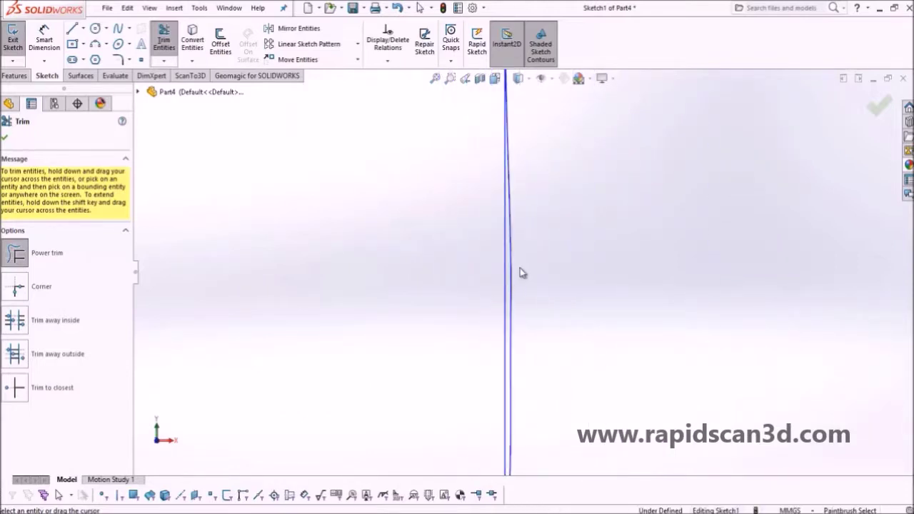
{"action": "scroll", "coordinate": [549, 273], "scroll_direction": "up", "scroll_amount": 2}
{"action": "scroll", "coordinate": [563, 265], "scroll_direction": "down", "scroll_amount": 6}
{"action": "scroll", "coordinate": [560, 293], "scroll_direction": "down", "scroll_amount": 1}
{"action": "scroll", "coordinate": [519, 410], "scroll_direction": "up", "scroll_amount": 3}
{"action": "scroll", "coordinate": [520, 413], "scroll_direction": "down", "scroll_amount": 3}
{"action": "scroll", "coordinate": [538, 356], "scroll_direction": "up", "scroll_amount": 1}
Step: Trim the tiny diagonal scanned segment cutting across the outer corner of the base's left step
{"action": "scroll", "coordinate": [532, 359], "scroll_direction": "down", "scroll_amount": 4}
{"action": "scroll", "coordinate": [520, 262], "scroll_direction": "down", "scroll_amount": 4}
{"action": "scroll", "coordinate": [424, 257], "scroll_direction": "down", "scroll_amount": 1}
{"action": "scroll", "coordinate": [439, 256], "scroll_direction": "up", "scroll_amount": 4}
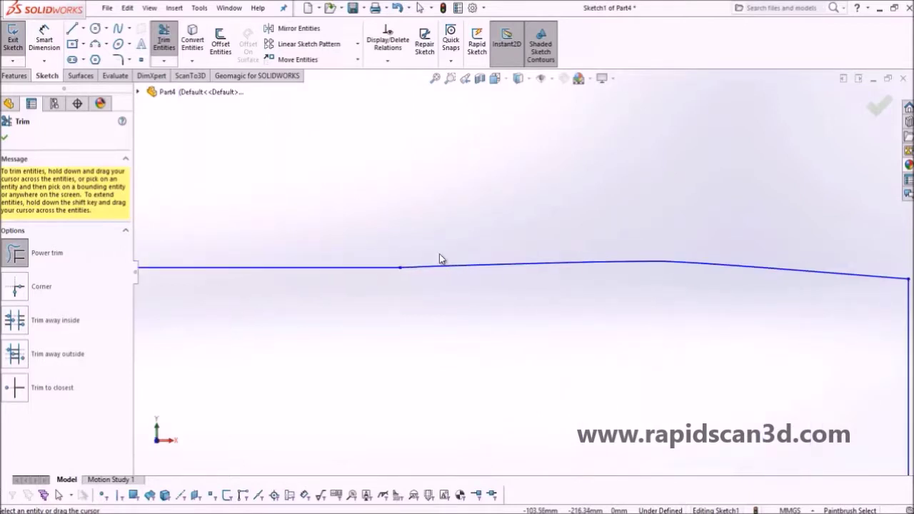
{"action": "scroll", "coordinate": [338, 273], "scroll_direction": "down", "scroll_amount": 6}
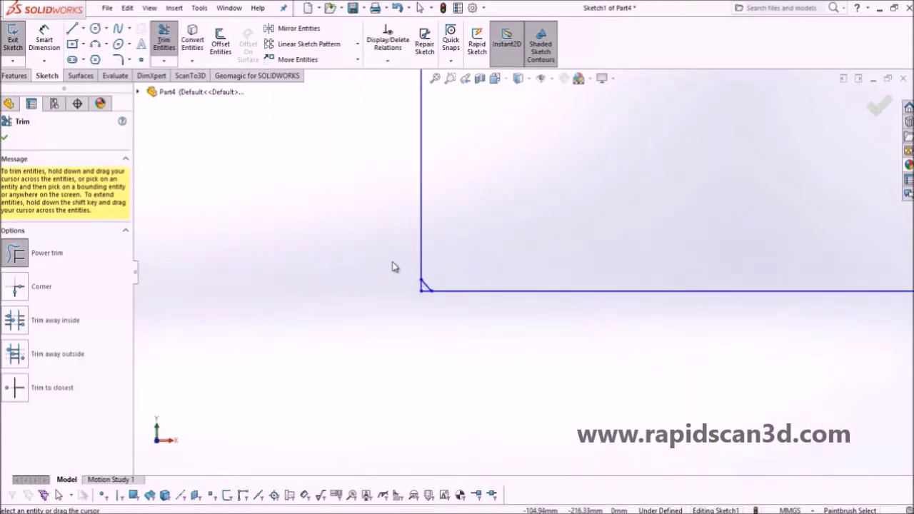
{"action": "scroll", "coordinate": [557, 290], "scroll_direction": "up", "scroll_amount": 12}
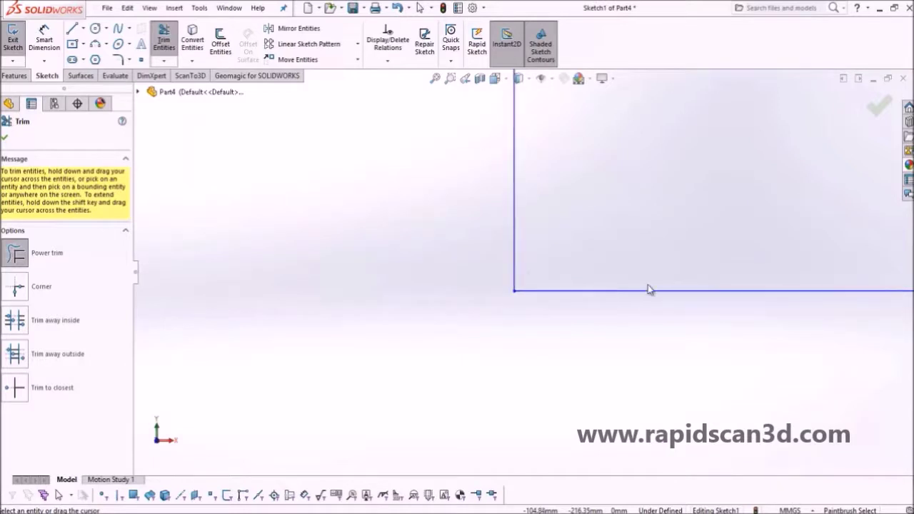
Step: Trim the slightly curved scanned segment joining the step's horizontal line to the short vertical line
{"action": "scroll", "coordinate": [709, 263], "scroll_direction": "down", "scroll_amount": 5}
{"action": "scroll", "coordinate": [453, 292], "scroll_direction": "down", "scroll_amount": 3}
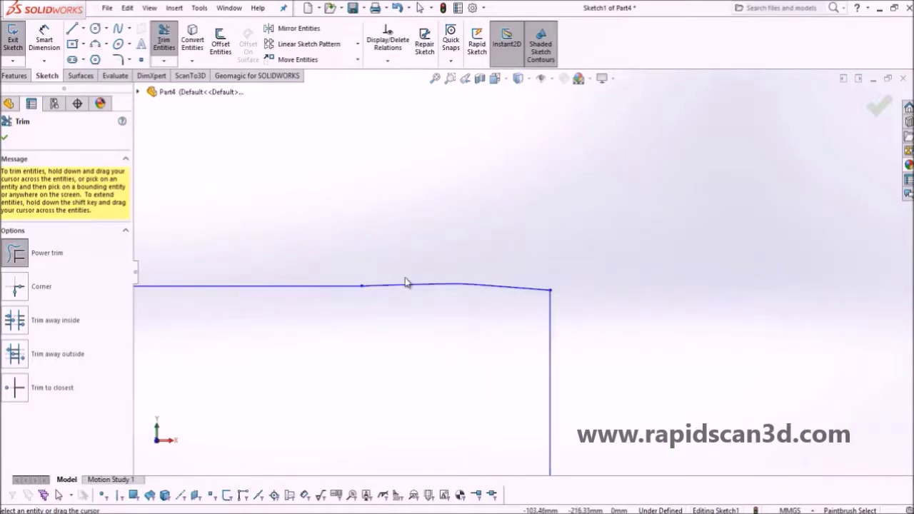
{"action": "left_click_drag", "start_coordinate": [429, 309], "coordinate": [421, 280]}
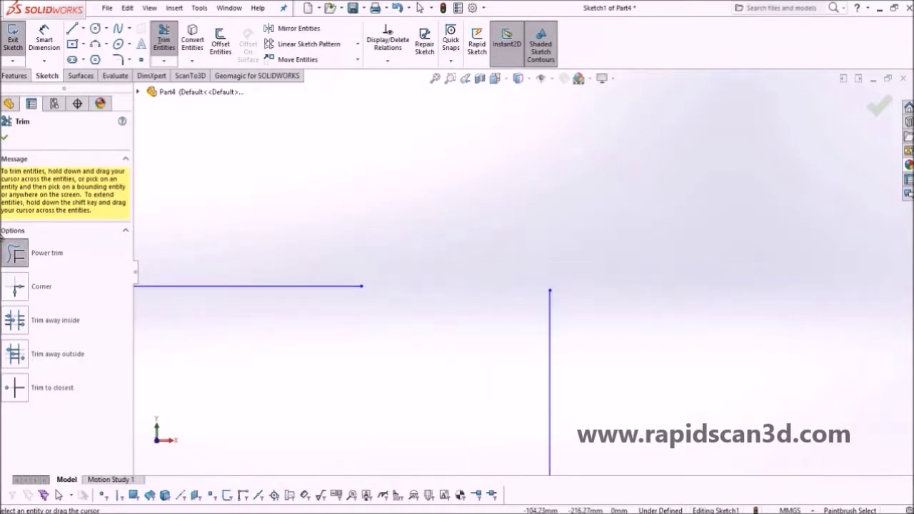
{"action": "left_click", "coordinate": [6, 138]}
Step: Lengthen the short vertical line slightly upward from its upper endpoint and extend the step's horizontal line to meet it
{"action": "left_click_drag", "start_coordinate": [549, 292], "coordinate": [550, 274]}
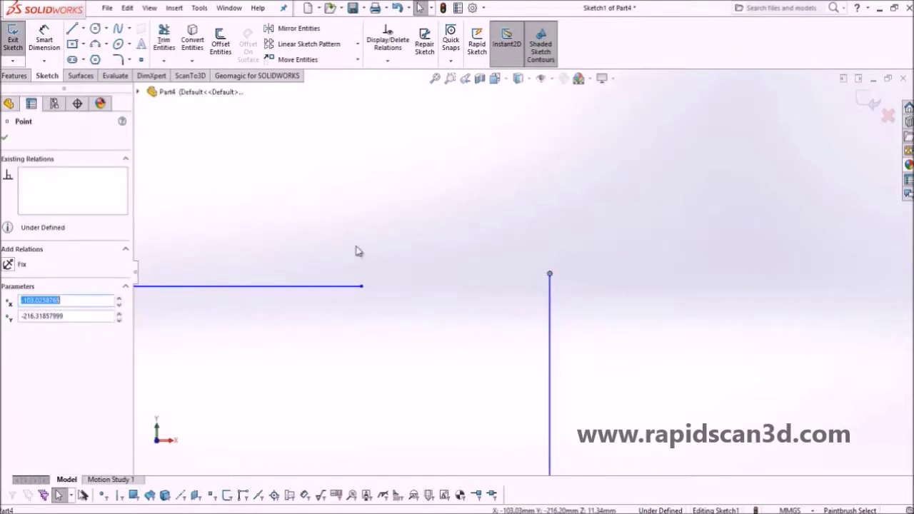
{"action": "left_click", "coordinate": [9, 139]}
{"action": "left_click", "coordinate": [162, 60]}
{"action": "left_click", "coordinate": [187, 75]}
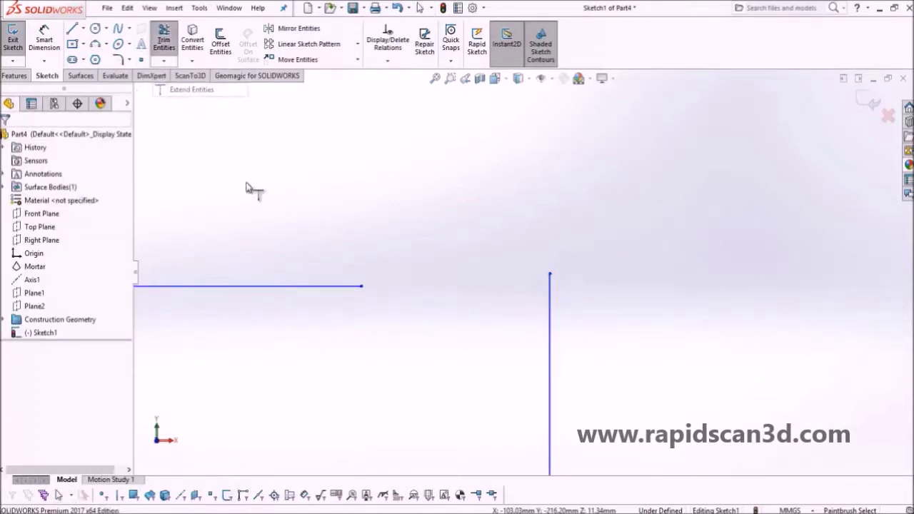
Step: Trim the short vertical line's overhang above the step's horizontal line to leave a clean inner corner
{"action": "left_click", "coordinate": [164, 39]}
{"action": "left_click", "coordinate": [26, 253]}
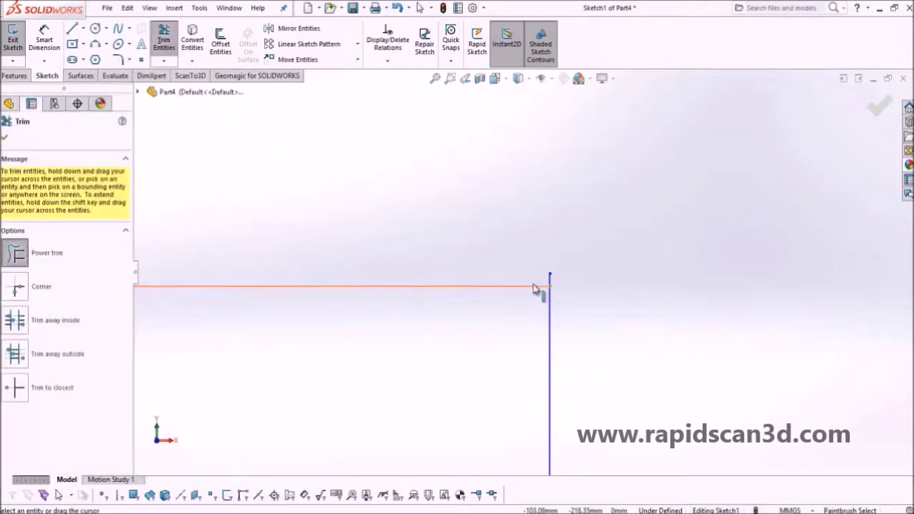
{"action": "scroll", "coordinate": [564, 271], "scroll_direction": "up", "scroll_amount": 2}
{"action": "scroll", "coordinate": [569, 261], "scroll_direction": "up", "scroll_amount": 6}
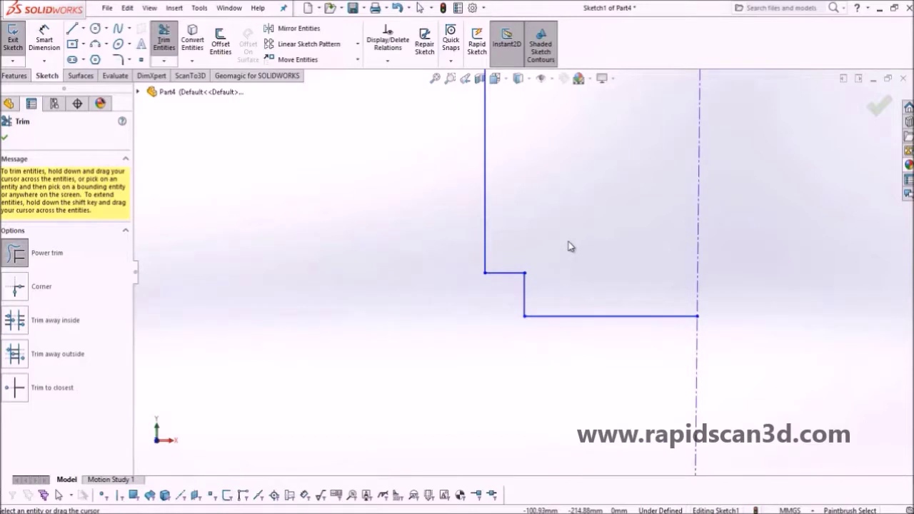
{"action": "scroll", "coordinate": [531, 214], "scroll_direction": "up", "scroll_amount": 3}
{"action": "scroll", "coordinate": [522, 178], "scroll_direction": "down", "scroll_amount": 9}
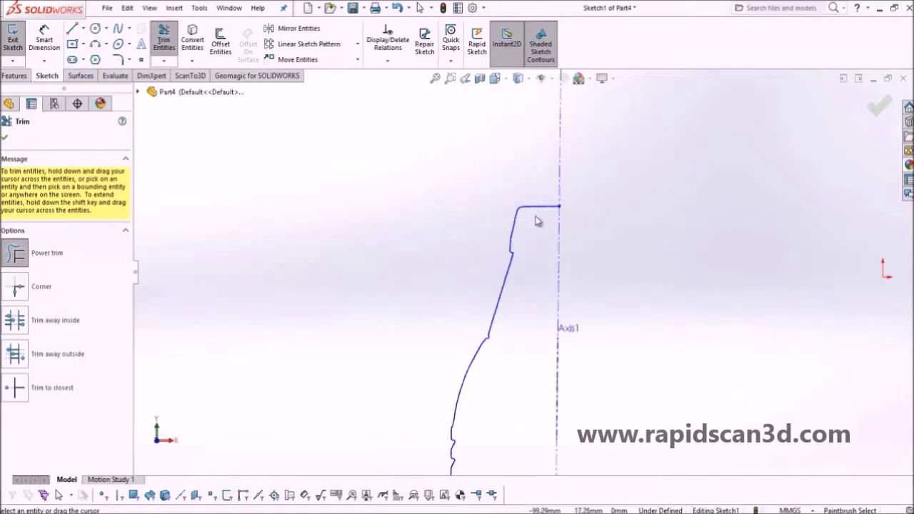
{"action": "scroll", "coordinate": [549, 241], "scroll_direction": "up", "scroll_amount": 5}
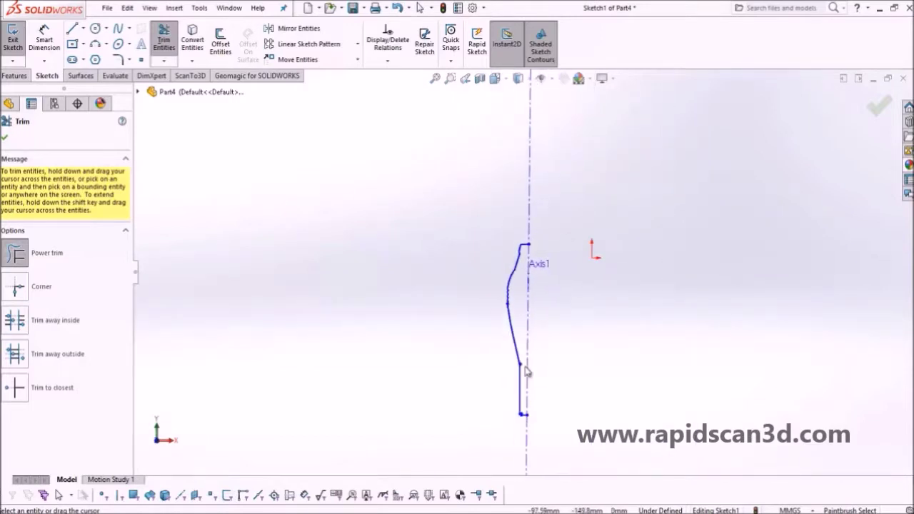
{"action": "left_click", "coordinate": [5, 138]}
{"action": "left_click", "coordinate": [13, 77]}
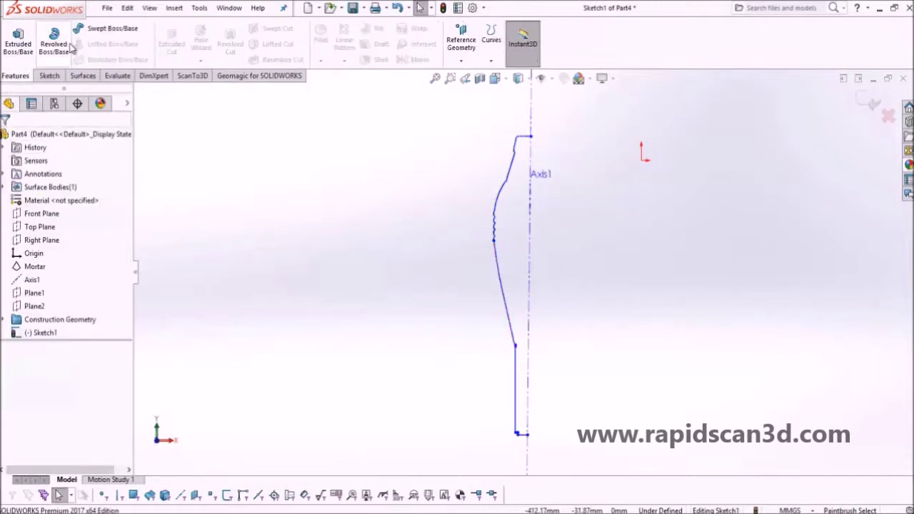
{"action": "left_click", "coordinate": [55, 42]}
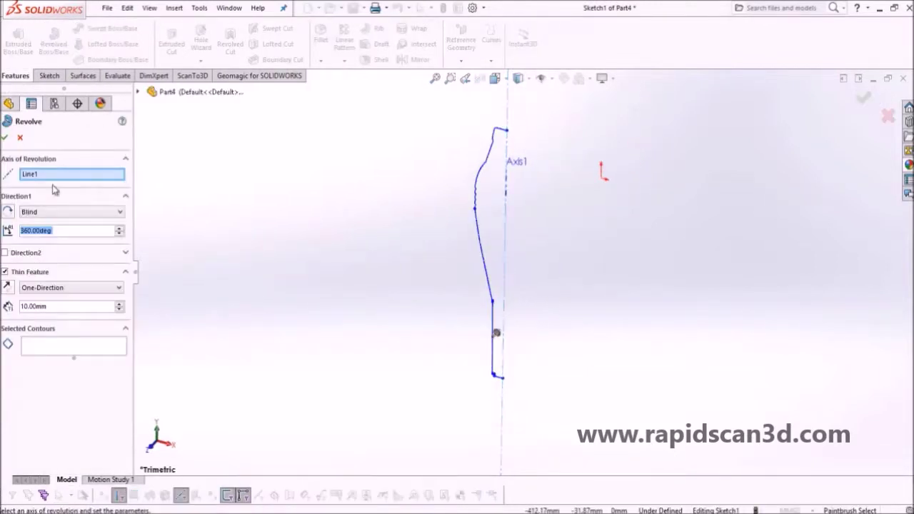
{"action": "left_click", "coordinate": [77, 347]}
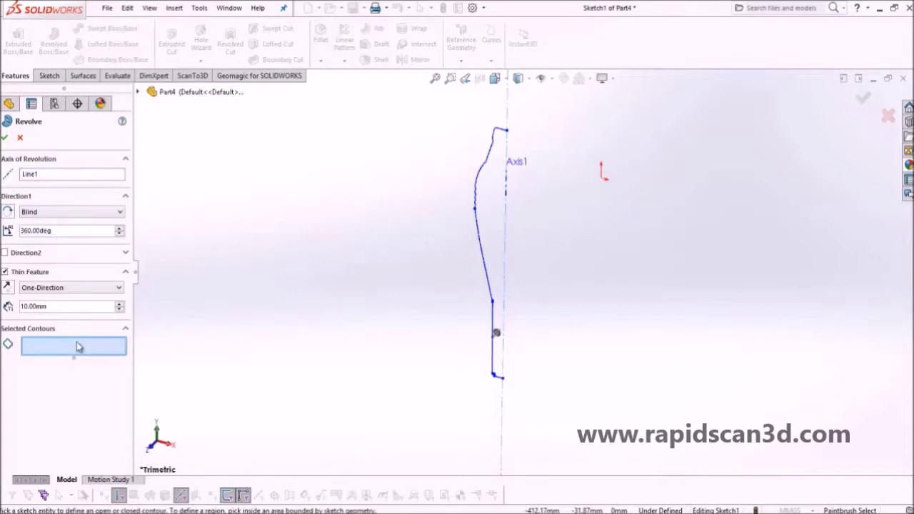
{"action": "left_click", "coordinate": [500, 231]}
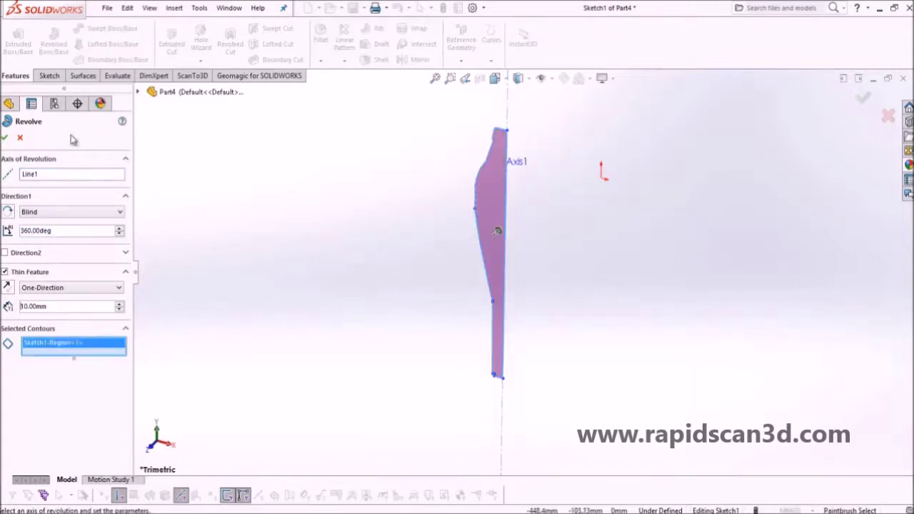
{"action": "left_click", "coordinate": [20, 137]}
Step: Trim the redundant segment that doubles the vertical line of the tail in the half-profile sketch
{"action": "scroll", "coordinate": [493, 136], "scroll_direction": "down", "scroll_amount": 8}
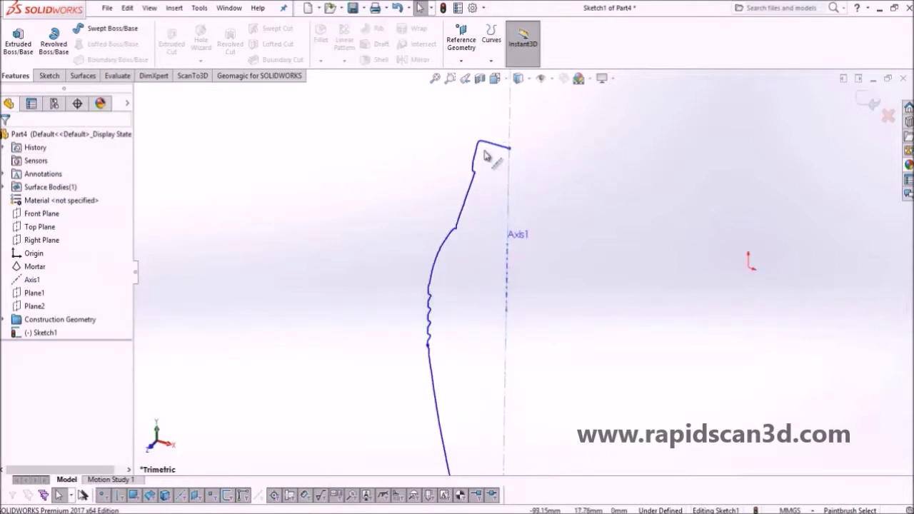
{"action": "mouse_move", "coordinate": [600, 207]}
{"action": "middle_mouse_down"}
{"action": "mouse_move", "coordinate": [540, 302]}
{"action": "mouse_move", "coordinate": [472, 367]}
{"action": "mouse_move", "coordinate": [449, 414]}
{"action": "mouse_move", "coordinate": [477, 407]}
{"action": "mouse_move", "coordinate": [542, 267]}
{"action": "mouse_move", "coordinate": [510, 317]}
{"action": "mouse_move", "coordinate": [553, 367]}
{"action": "mouse_move", "coordinate": [557, 395]}
{"action": "mouse_move", "coordinate": [543, 327]}
{"action": "mouse_move", "coordinate": [532, 333]}
{"action": "mouse_move", "coordinate": [512, 303]}
{"action": "mouse_move", "coordinate": [515, 235]}
{"action": "mouse_move", "coordinate": [535, 230]}
{"action": "mouse_move", "coordinate": [453, 352]}
{"action": "mouse_move", "coordinate": [497, 245]}
{"action": "middle_mouse_up"}
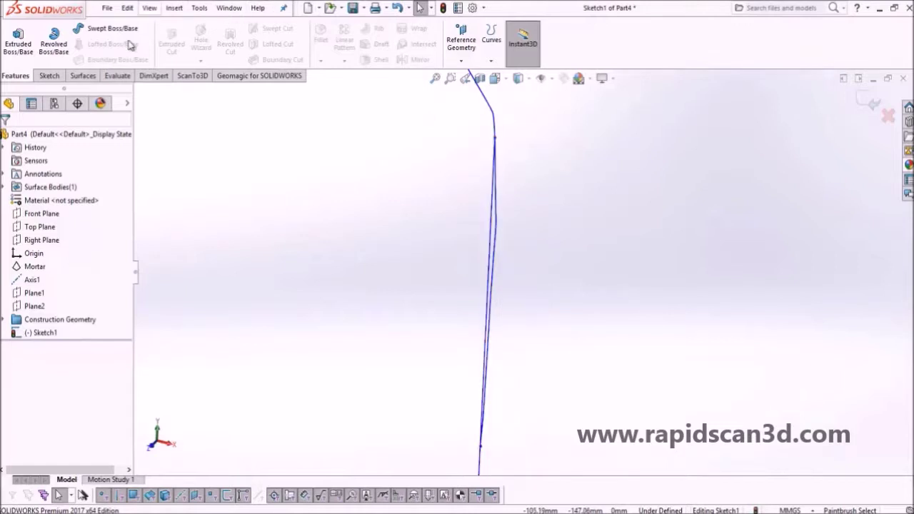
{"action": "left_click", "coordinate": [50, 75]}
{"action": "left_click", "coordinate": [164, 42]}
{"action": "mouse_move", "coordinate": [514, 209]}
{"action": "middle_mouse_down"}
{"action": "mouse_move", "coordinate": [497, 222]}
{"action": "mouse_move", "coordinate": [588, 242]}
{"action": "mouse_move", "coordinate": [614, 276]}
{"action": "mouse_move", "coordinate": [579, 290]}
{"action": "mouse_move", "coordinate": [591, 279]}
{"action": "middle_mouse_up"}
{"action": "scroll", "coordinate": [523, 273], "scroll_direction": "up", "scroll_amount": 3}
{"action": "left_click", "coordinate": [4, 137]}
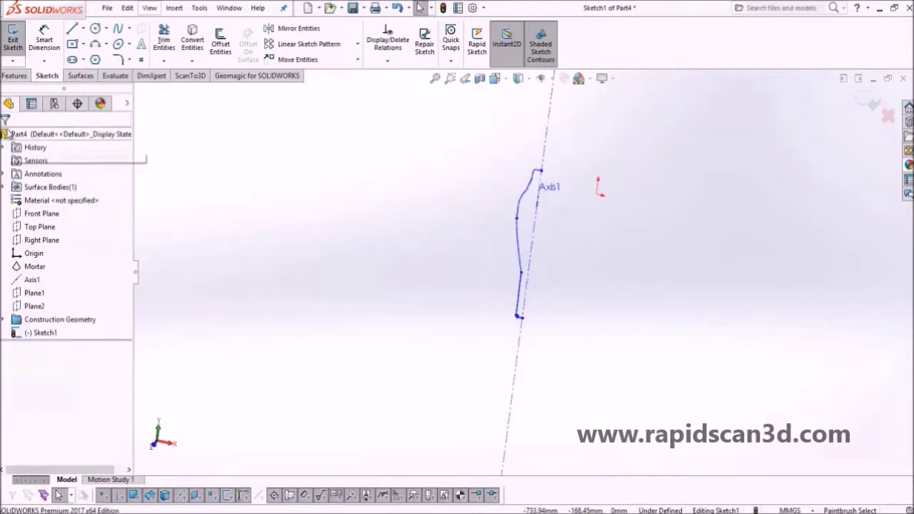
Step: Revolve the half-profile 360 degrees about the axis line into a non-thin solid, letting the open sketch be closed automatically
{"action": "left_click", "coordinate": [13, 76]}
{"action": "left_click", "coordinate": [53, 39]}
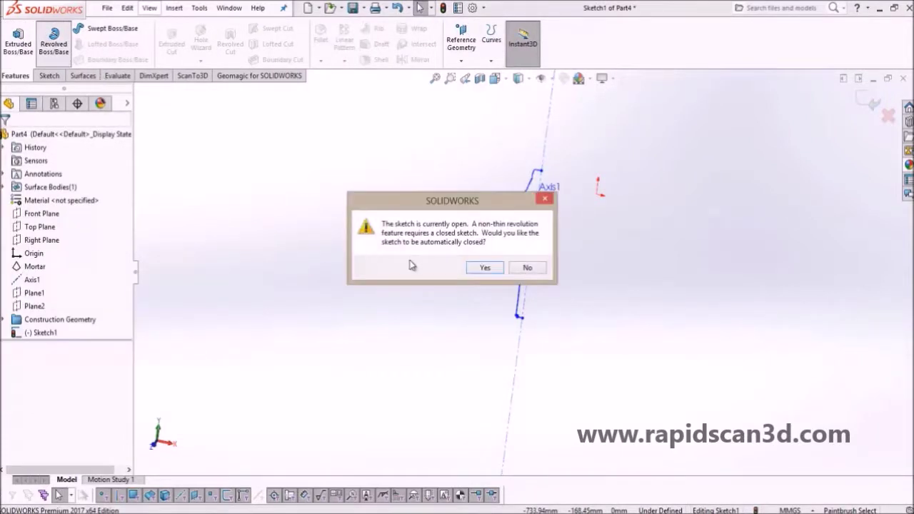
{"action": "left_click", "coordinate": [486, 268]}
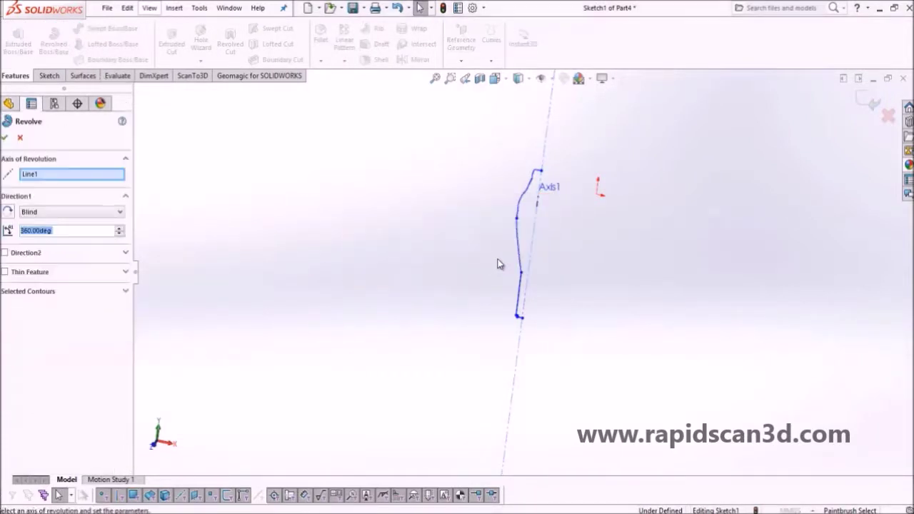
{"action": "middle_click_drag", "start_coordinate": [563, 262], "coordinate": [571, 242]}
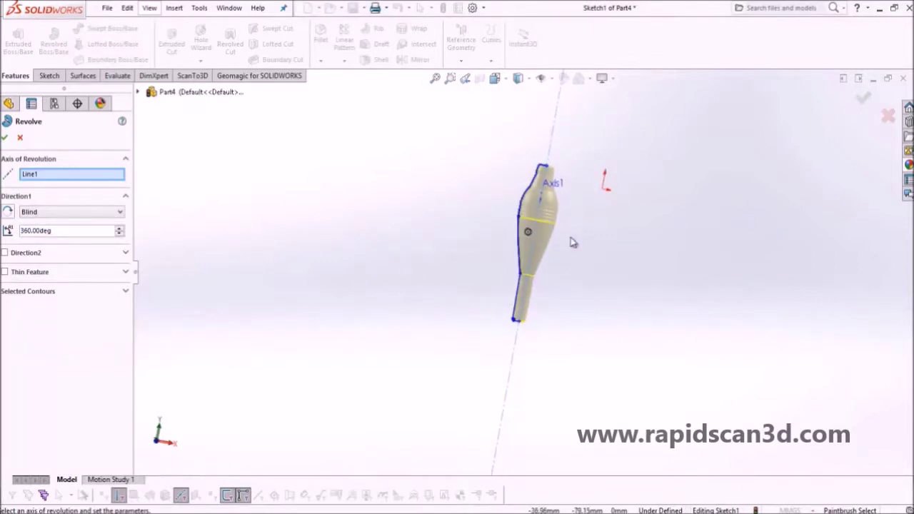
{"action": "left_click", "coordinate": [4, 138]}
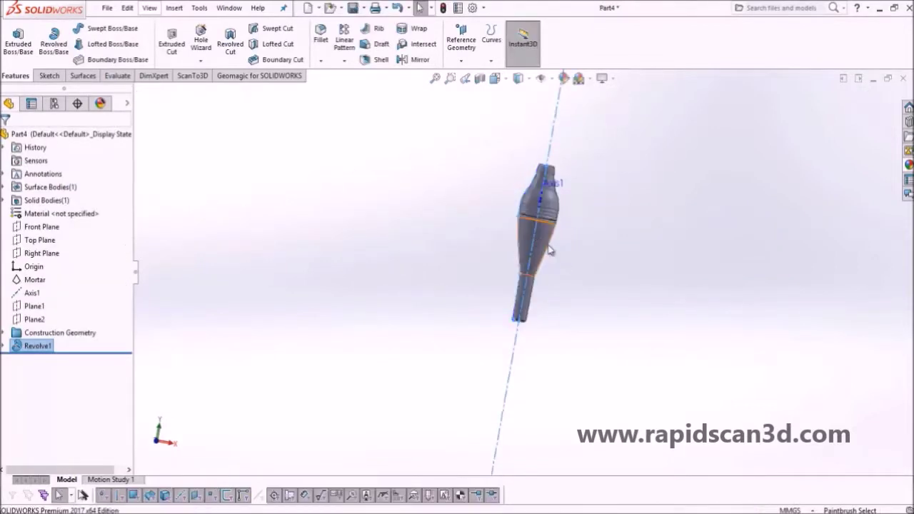
{"action": "scroll", "coordinate": [551, 243], "scroll_direction": "down", "scroll_amount": 3}
{"action": "middle_click_drag", "start_coordinate": [551, 243], "coordinate": [632, 239]}
Step: Show the Mortar scan mesh together with the revolved body to compare the two shapes
{"action": "left_click", "coordinate": [29, 280]}
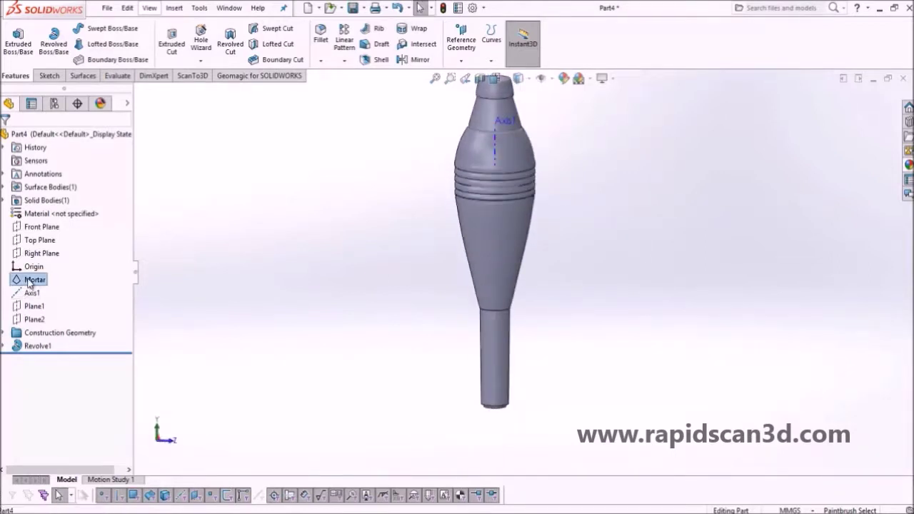
{"action": "right_click", "coordinate": [29, 280]}
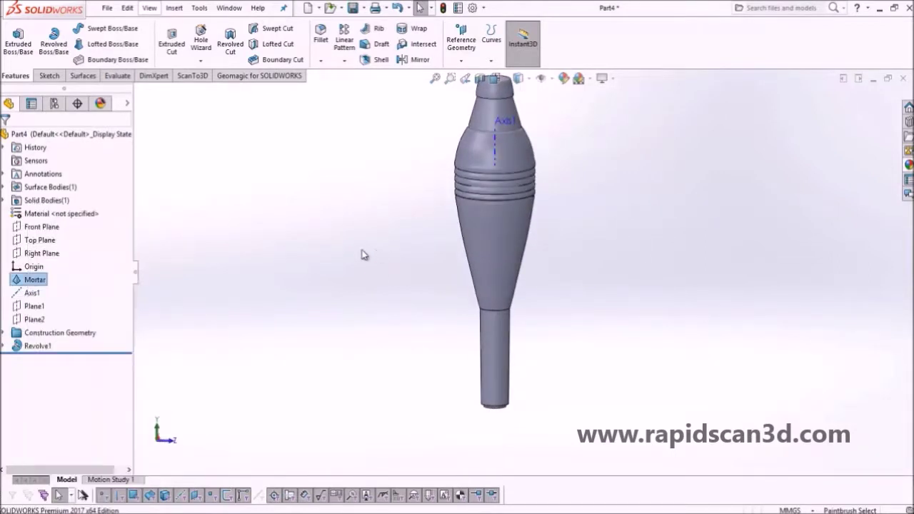
{"action": "left_click", "coordinate": [463, 276]}
{"action": "scroll", "coordinate": [516, 271], "scroll_direction": "up", "scroll_amount": 3}
{"action": "middle_click_drag", "start_coordinate": [516, 271], "coordinate": [498, 301]}
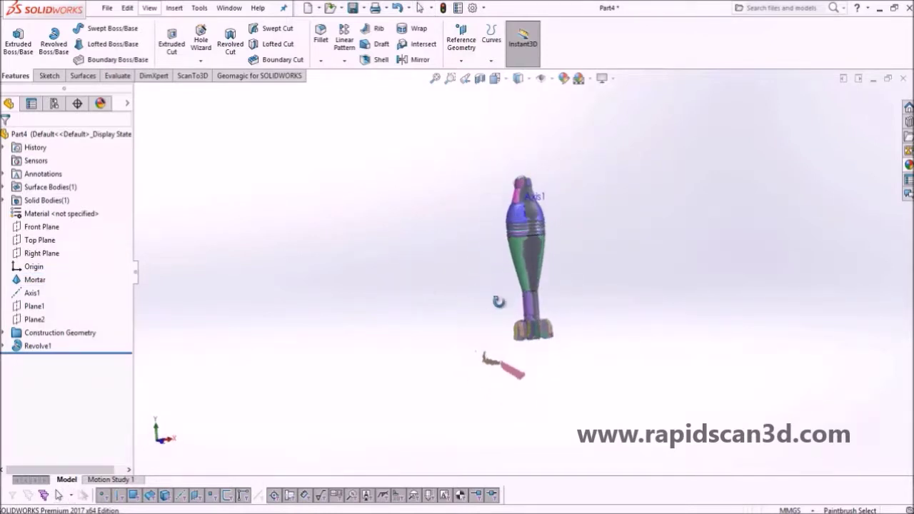
{"action": "key", "text": "Escape"}
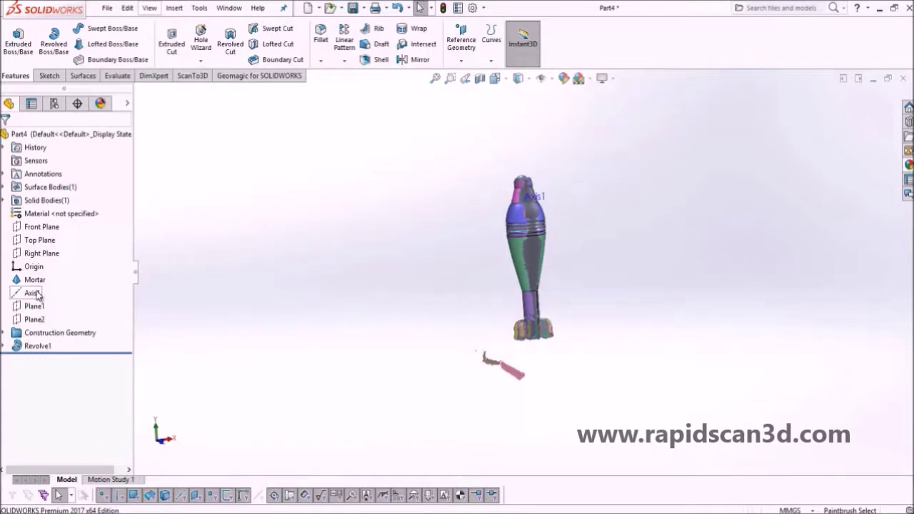
Step: Hide the revolved solid body so that only the scan mesh with its tail fins is displayed
{"action": "right_click", "coordinate": [36, 347]}
{"action": "left_click", "coordinate": [47, 286]}
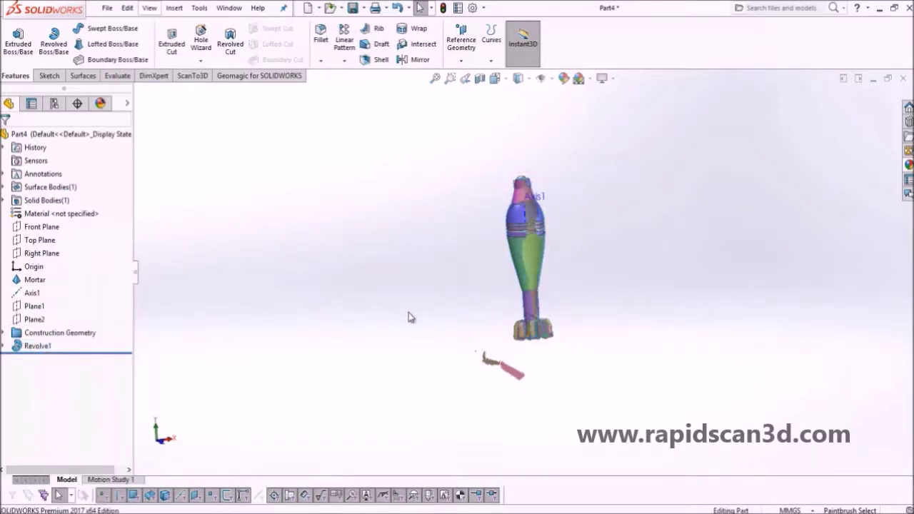
{"action": "scroll", "coordinate": [408, 312], "scroll_direction": "down", "scroll_amount": 5}
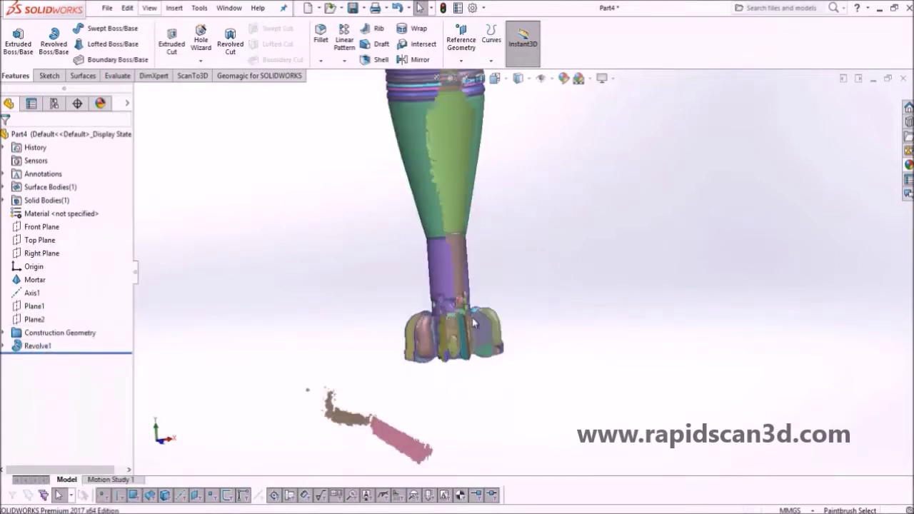
Step: Show Plane1 and Plane2 and check how they run through the mortar's tail fins
{"action": "left_click", "coordinate": [35, 319], "text": "shift"}
{"action": "right_click", "coordinate": [34, 319]}
{"action": "left_click", "coordinate": [42, 298]}
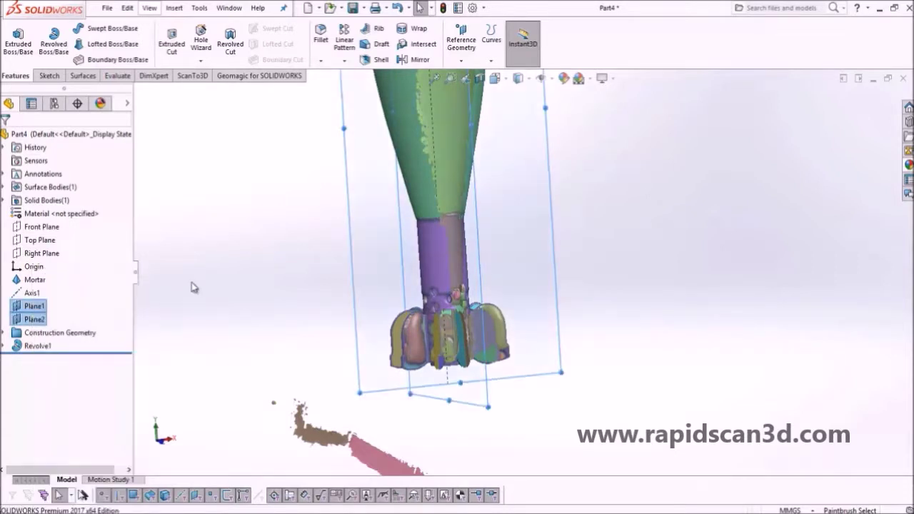
{"action": "scroll", "coordinate": [516, 285], "scroll_direction": "up", "scroll_amount": 5}
{"action": "scroll", "coordinate": [477, 303], "scroll_direction": "down", "scroll_amount": 4}
{"action": "middle_click_drag", "start_coordinate": [474, 302], "coordinate": [545, 290]}
{"action": "middle_click_drag", "start_coordinate": [395, 287], "coordinate": [526, 292]}
{"action": "scroll", "coordinate": [490, 290], "scroll_direction": "up", "scroll_amount": 6}
{"action": "middle_click_drag", "start_coordinate": [502, 239], "coordinate": [425, 241]}
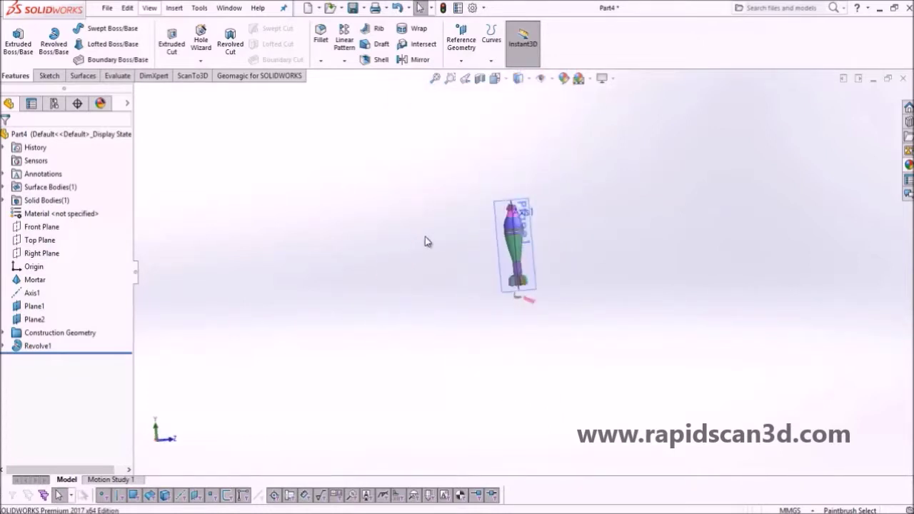
Step: Extract a single cross section of the Mortar mesh on Plane1 with a 0.00 mm offset
{"action": "left_click", "coordinate": [246, 77]}
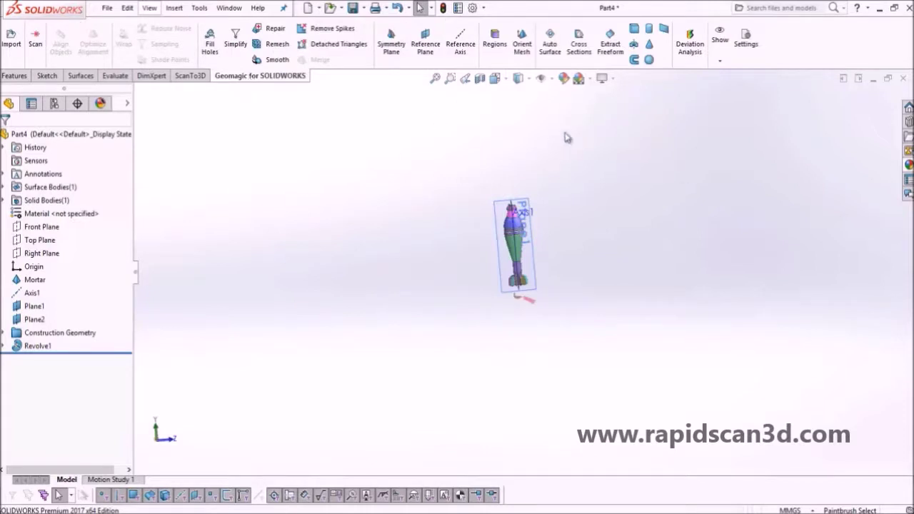
{"action": "left_click", "coordinate": [589, 55]}
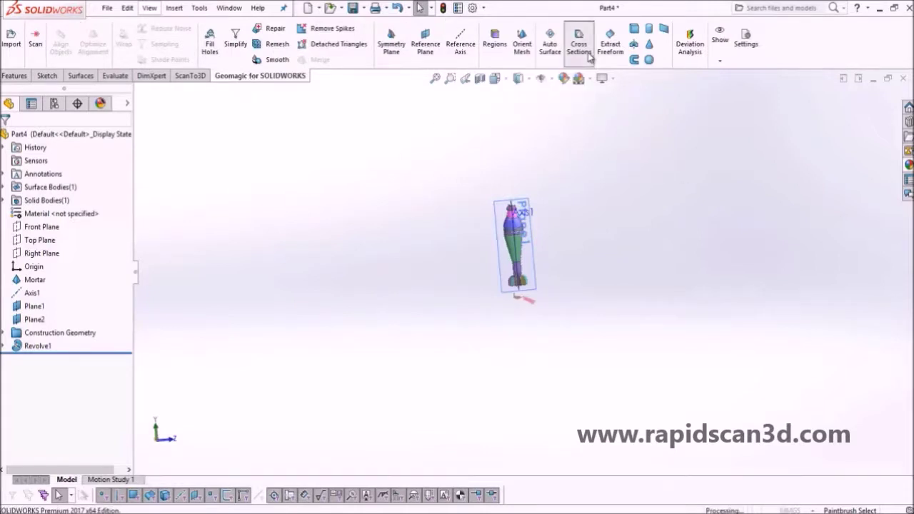
{"action": "scroll", "coordinate": [549, 246], "scroll_direction": "down", "scroll_amount": 3}
{"action": "left_click", "coordinate": [84, 238]}
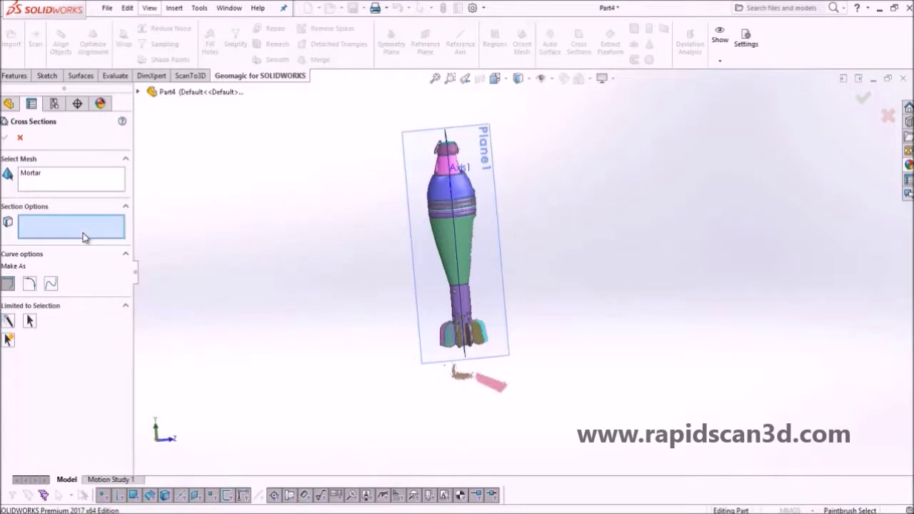
{"action": "left_click", "coordinate": [427, 158]}
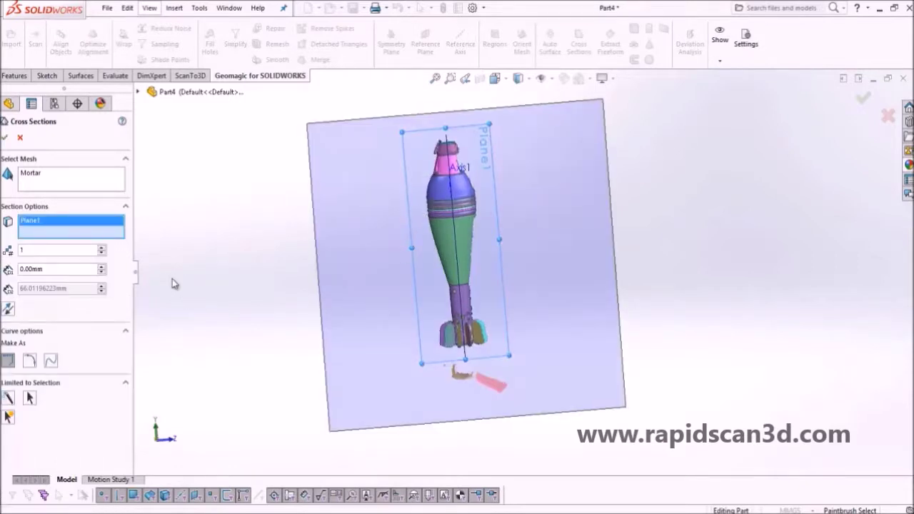
{"action": "left_click", "coordinate": [5, 138]}
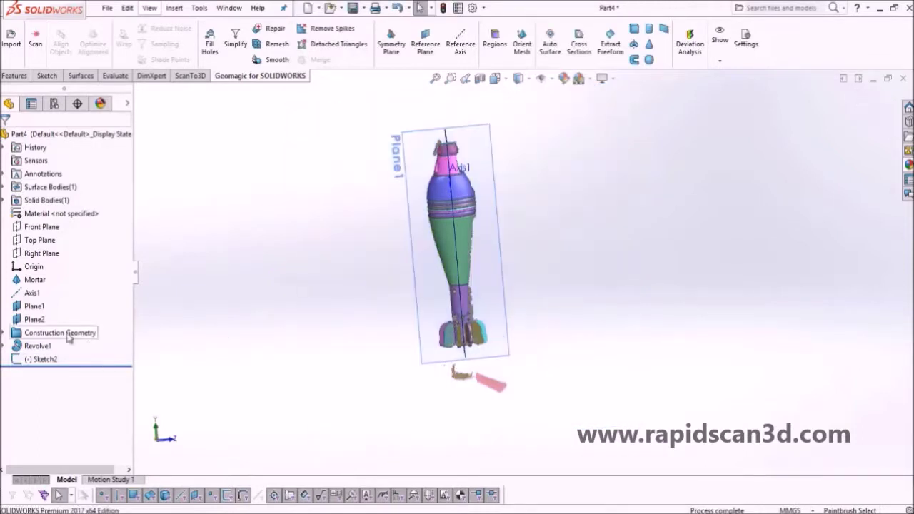
Step: Hide the Mortar mesh to inspect the extracted cross-section sketch, and delete that sketch
{"action": "right_click", "coordinate": [30, 284]}
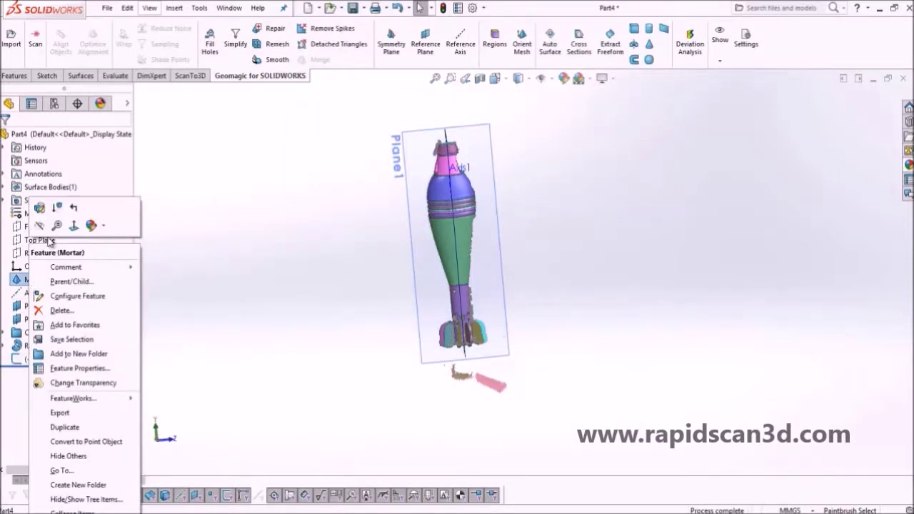
{"action": "left_click", "coordinate": [41, 227]}
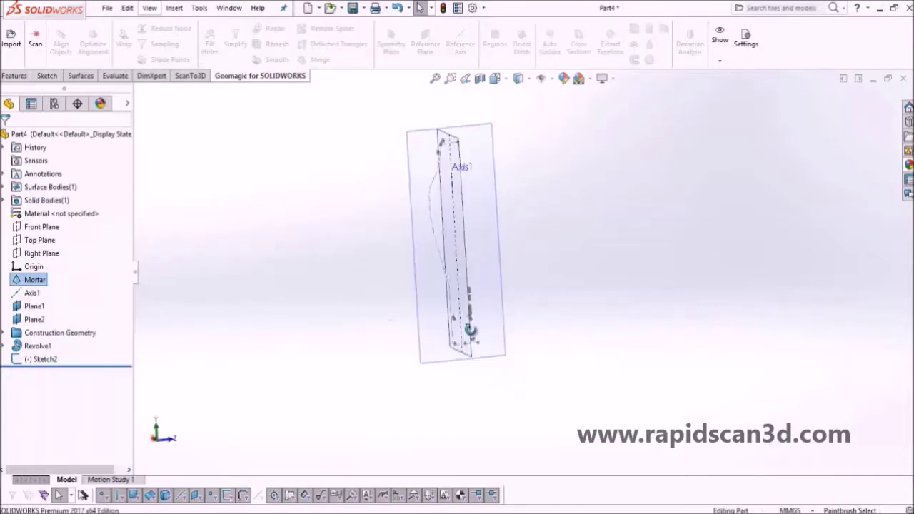
{"action": "mouse_move", "coordinate": [491, 325]}
{"action": "middle_mouse_down"}
{"action": "mouse_move", "coordinate": [408, 312]}
{"action": "mouse_move", "coordinate": [444, 310]}
{"action": "mouse_move", "coordinate": [424, 317]}
{"action": "middle_mouse_up"}
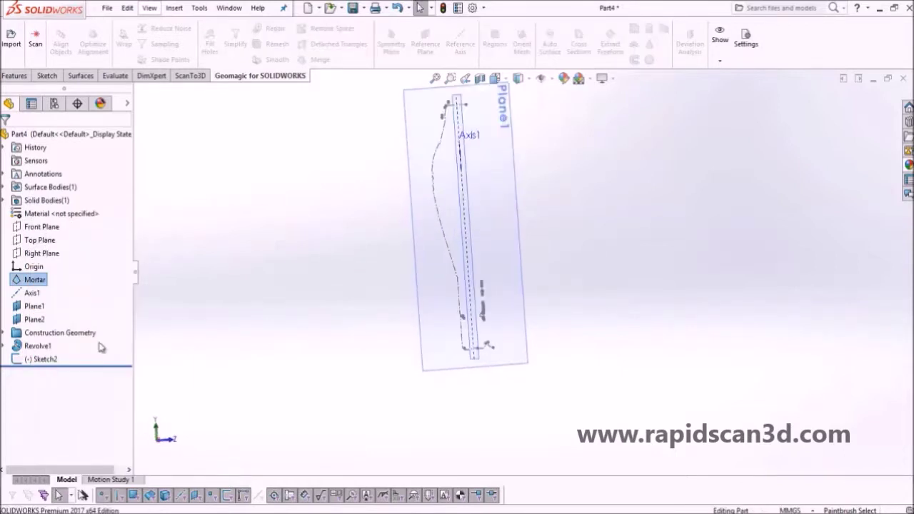
{"action": "right_click", "coordinate": [46, 369]}
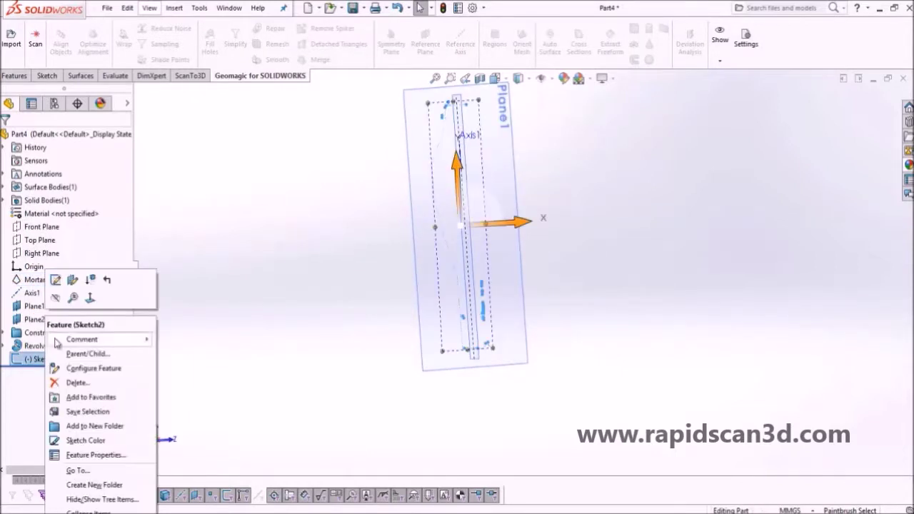
{"action": "left_click", "coordinate": [71, 382]}
{"action": "scroll", "coordinate": [432, 269], "scroll_direction": "up", "scroll_amount": 3}
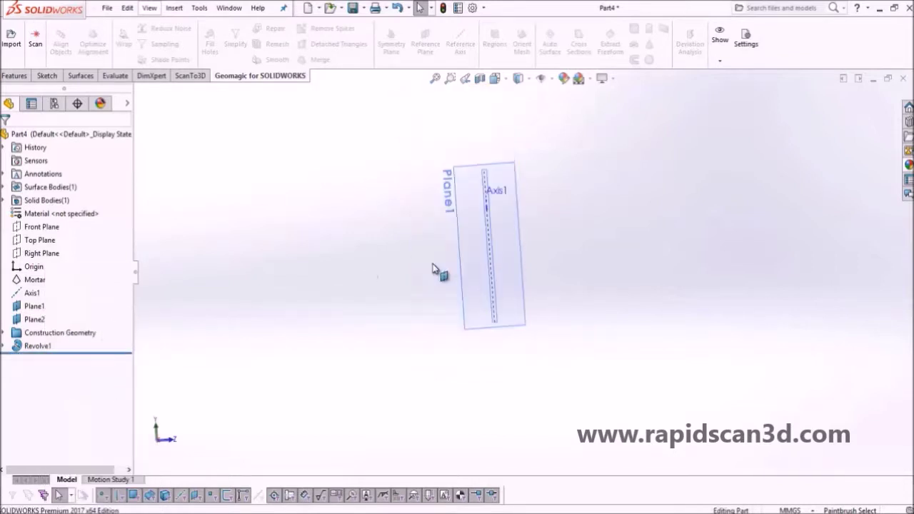
Step: Show the Mortar mesh and start a new cross section of it with Plane1 as the section plane
{"action": "right_click", "coordinate": [28, 283]}
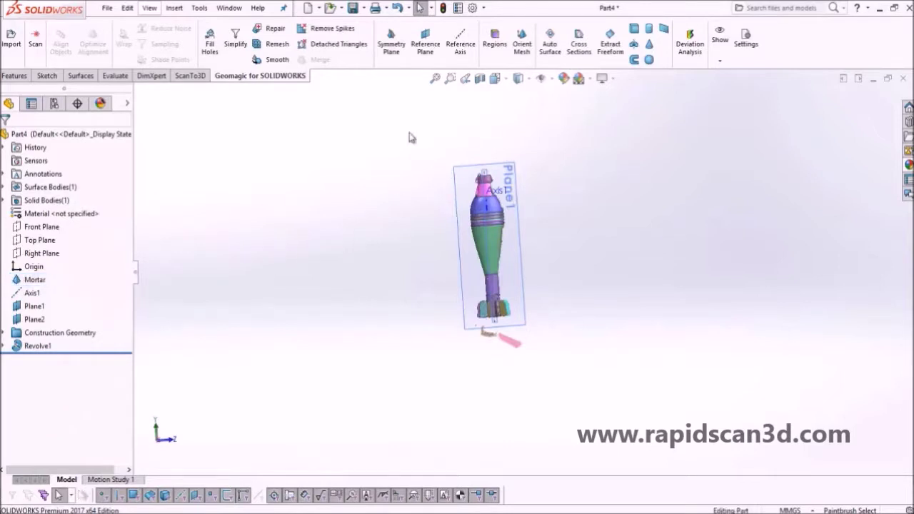
{"action": "left_click", "coordinate": [578, 48]}
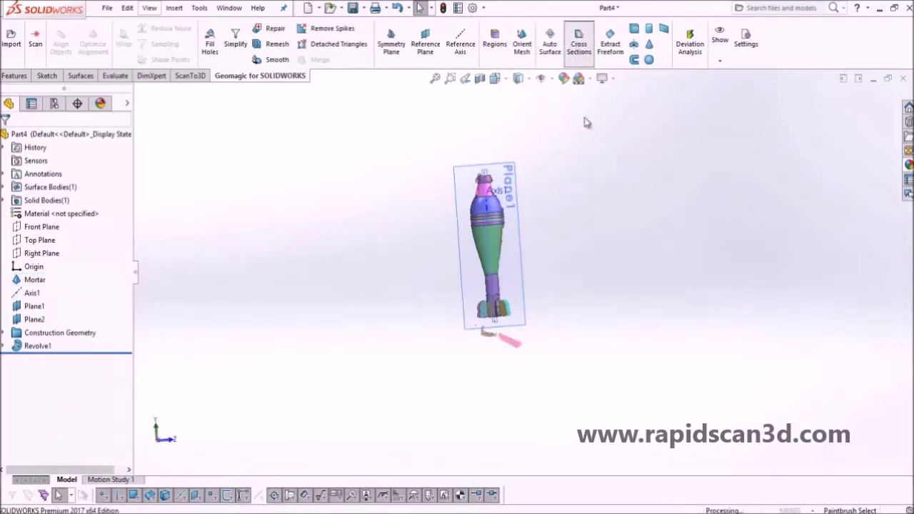
{"action": "left_click", "coordinate": [465, 272]}
{"action": "scroll", "coordinate": [488, 308], "scroll_direction": "down", "scroll_amount": 1}
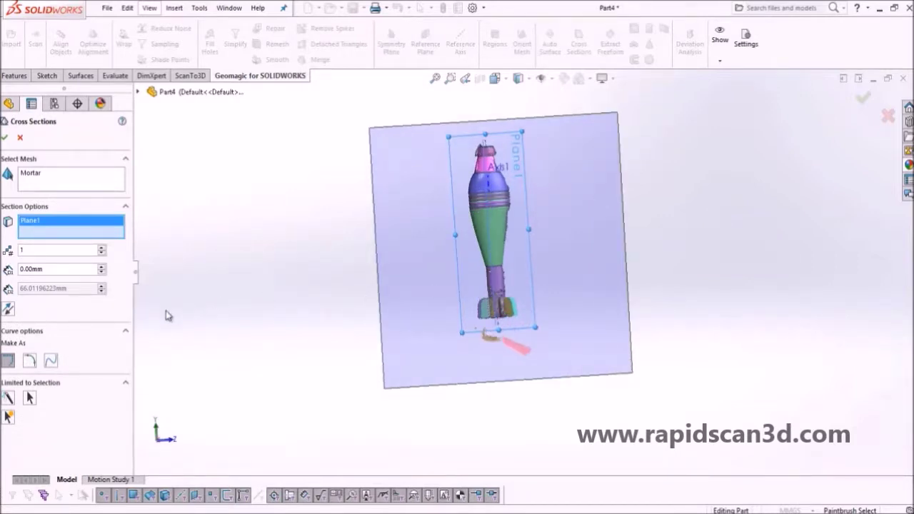
Step: Set the cross section's offset from Plane1 to 0.50 mm, checking its position against the tail fin
{"action": "scroll", "coordinate": [482, 294], "scroll_direction": "down", "scroll_amount": 4}
{"action": "middle_click_drag", "start_coordinate": [482, 295], "coordinate": [578, 285]}
{"action": "scroll", "coordinate": [483, 306], "scroll_direction": "down", "scroll_amount": 5}
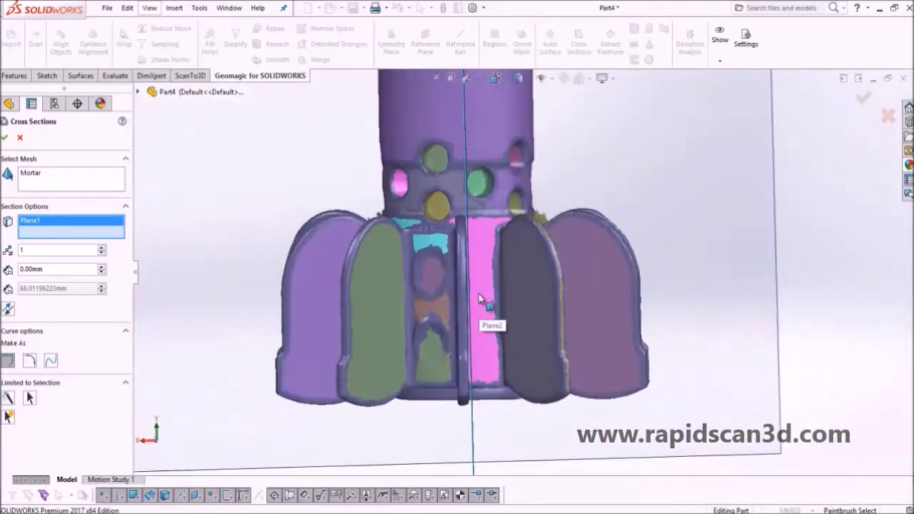
{"action": "scroll", "coordinate": [471, 282], "scroll_direction": "down", "scroll_amount": 4}
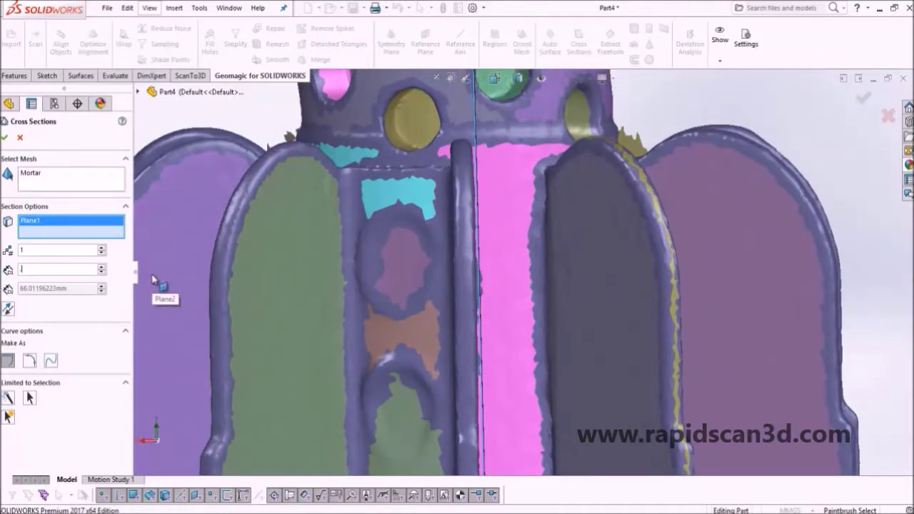
{"action": "key", "text": "Return"}
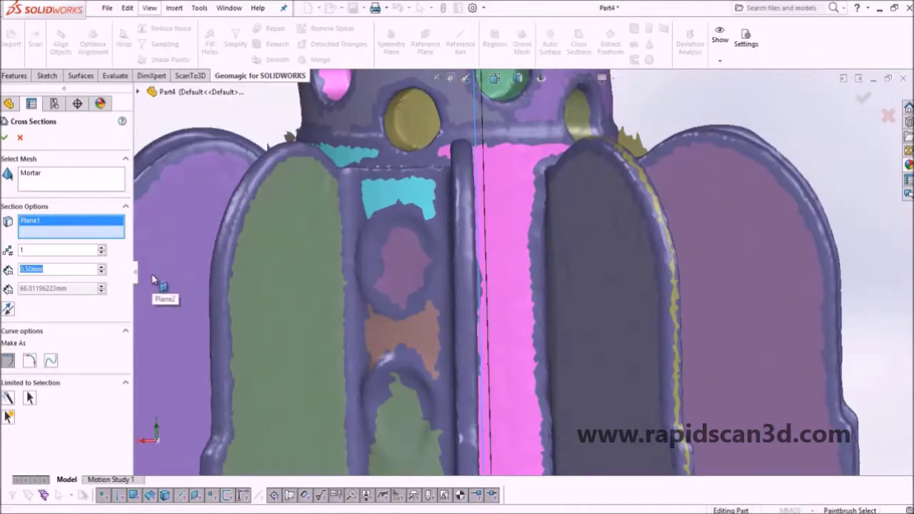
Step: Extract the Mortar cross section on the reversed side of Plane1 at an offset of 1.00 mm, and leave the resulting sketch
{"action": "left_click", "coordinate": [9, 309]}
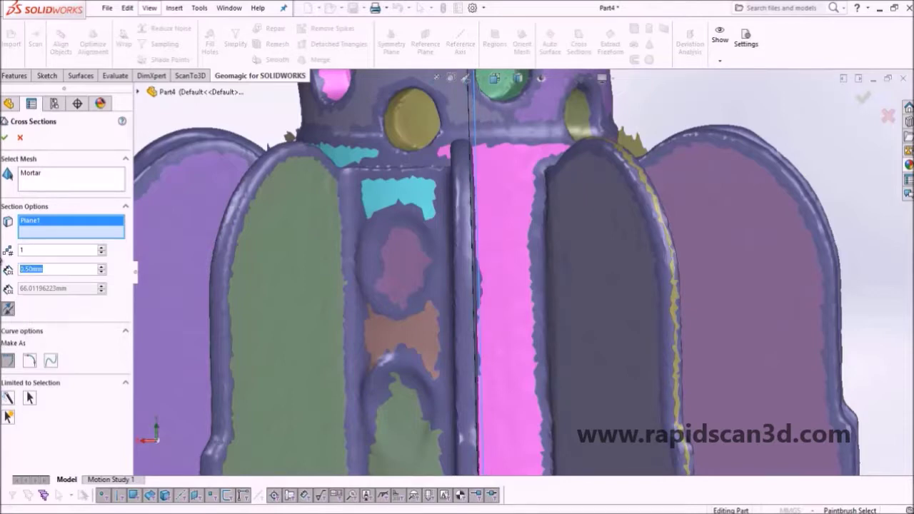
{"action": "type", "text": "1"}
{"action": "key", "text": "Return"}
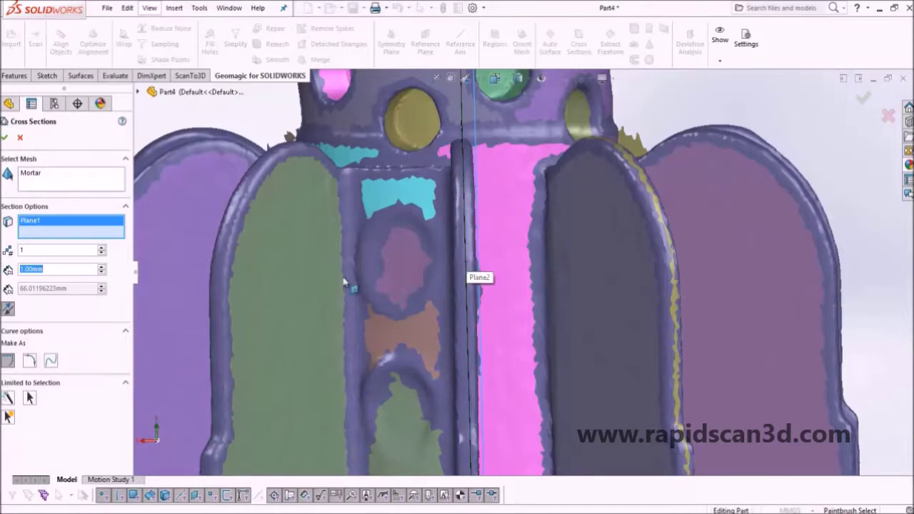
{"action": "left_click", "coordinate": [6, 137]}
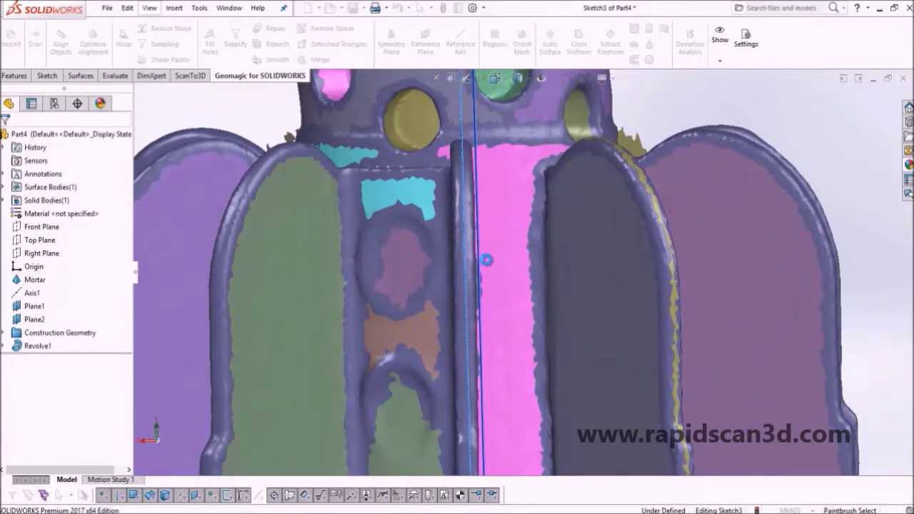
{"action": "key", "text": "ctrl+b"}
Step: Hide the Mortar mesh and open the extracted cross-section sketch for editing
{"action": "scroll", "coordinate": [483, 255], "scroll_direction": "up", "scroll_amount": 5}
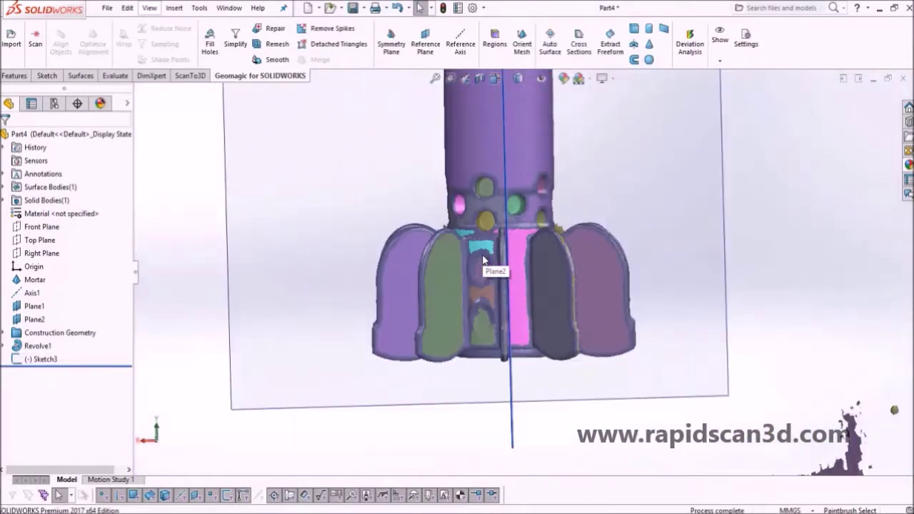
{"action": "middle_click_drag", "start_coordinate": [530, 236], "coordinate": [491, 246]}
{"action": "scroll", "coordinate": [491, 245], "scroll_direction": "up", "scroll_amount": 2}
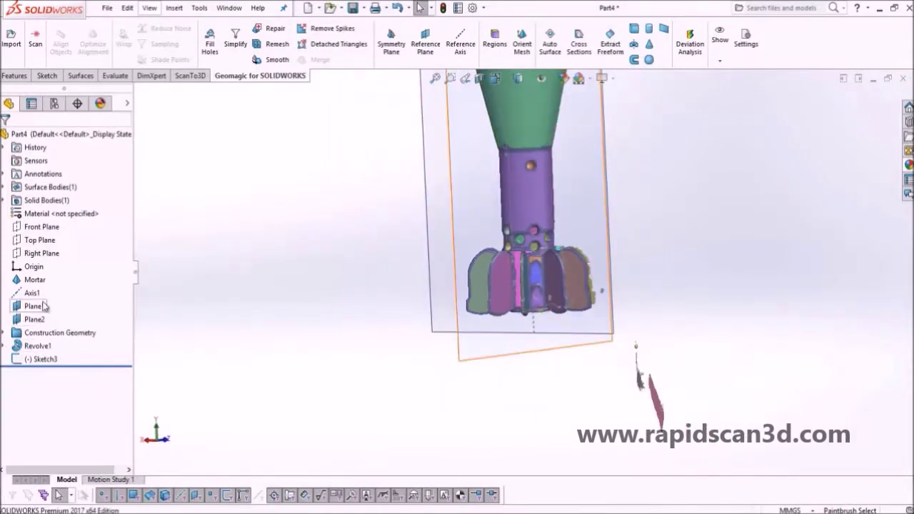
{"action": "right_click", "coordinate": [40, 278]}
{"action": "left_click", "coordinate": [50, 225]}
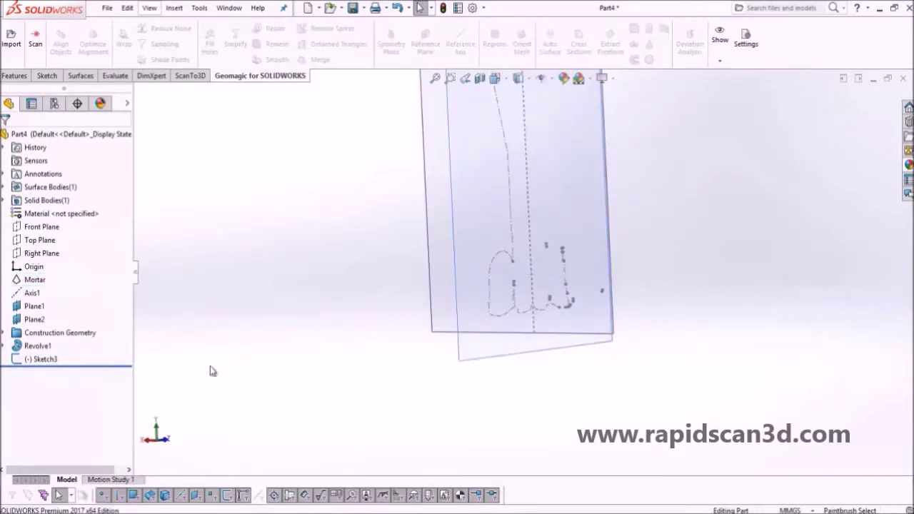
{"action": "right_click", "coordinate": [44, 360]}
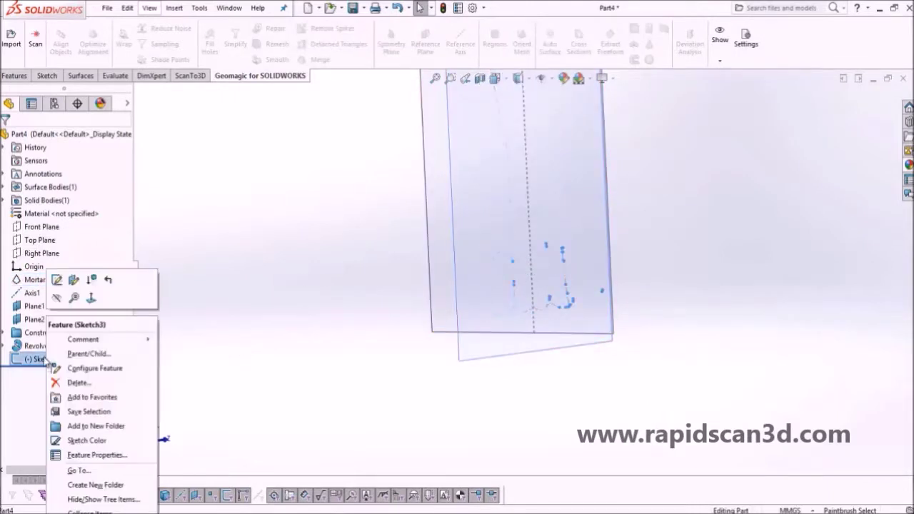
{"action": "left_click", "coordinate": [57, 280]}
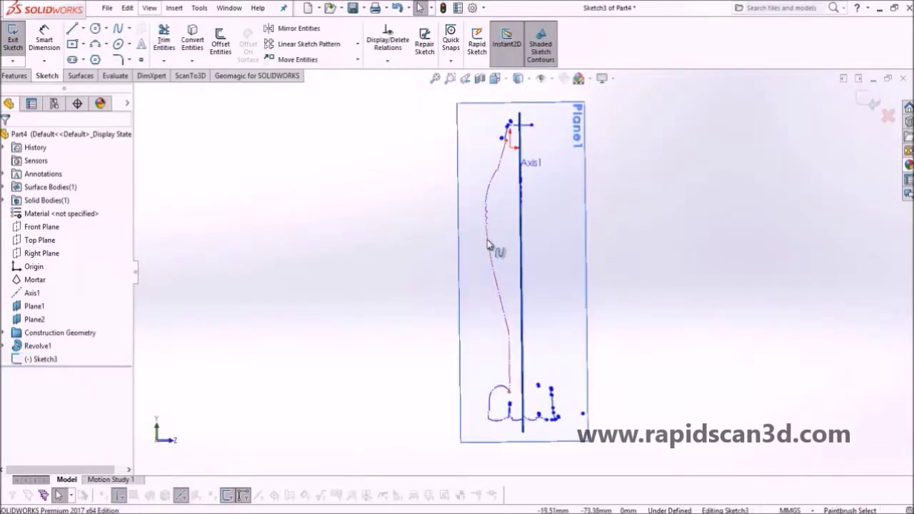
Step: Hide Plane1 and Plane2 to clear the view of the cross-section sketch
{"action": "left_click_drag", "start_coordinate": [30, 317], "coordinate": [30, 321]}
{"action": "right_click", "coordinate": [32, 319]}
{"action": "left_click", "coordinate": [44, 295]}
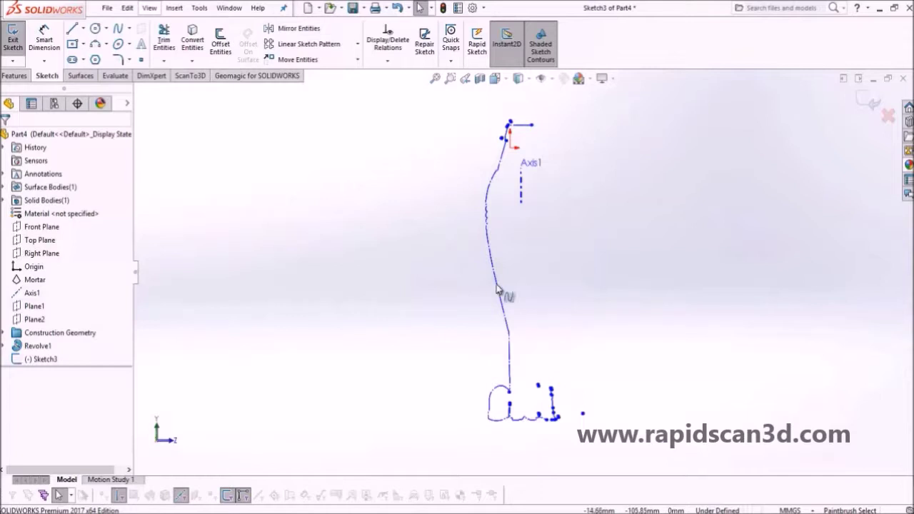
Step: Convert the tail-fin outline spline from construction geometry to regular sketch geometry
{"action": "scroll", "coordinate": [511, 384], "scroll_direction": "down", "scroll_amount": 5}
{"action": "scroll", "coordinate": [504, 379], "scroll_direction": "down", "scroll_amount": 2}
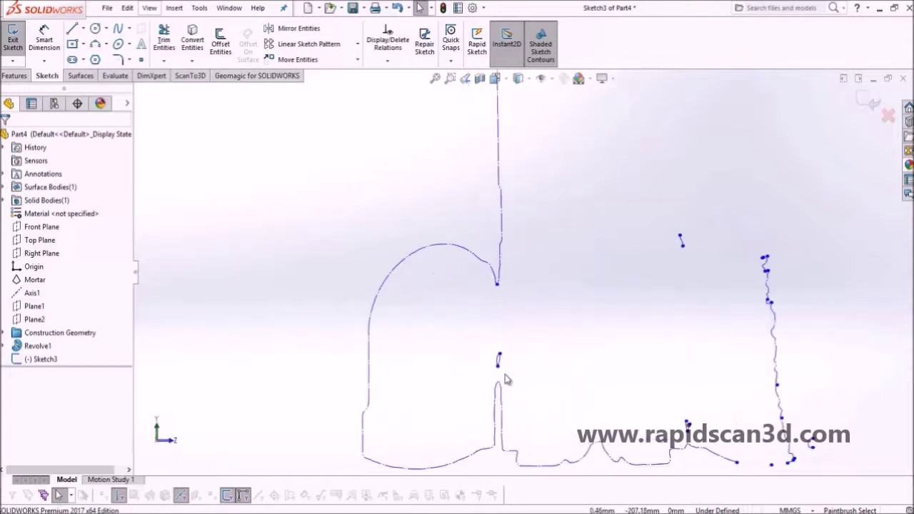
{"action": "scroll", "coordinate": [509, 371], "scroll_direction": "up", "scroll_amount": 6}
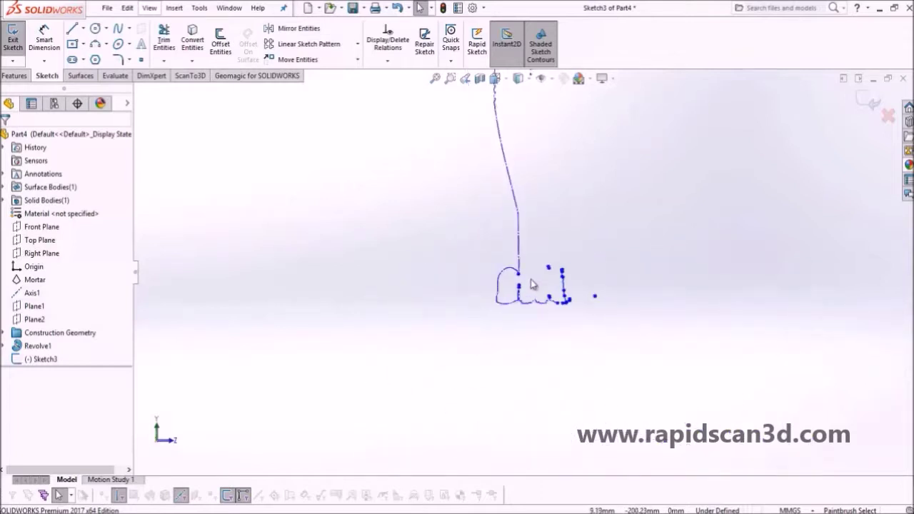
{"action": "scroll", "coordinate": [510, 257], "scroll_direction": "down", "scroll_amount": 3}
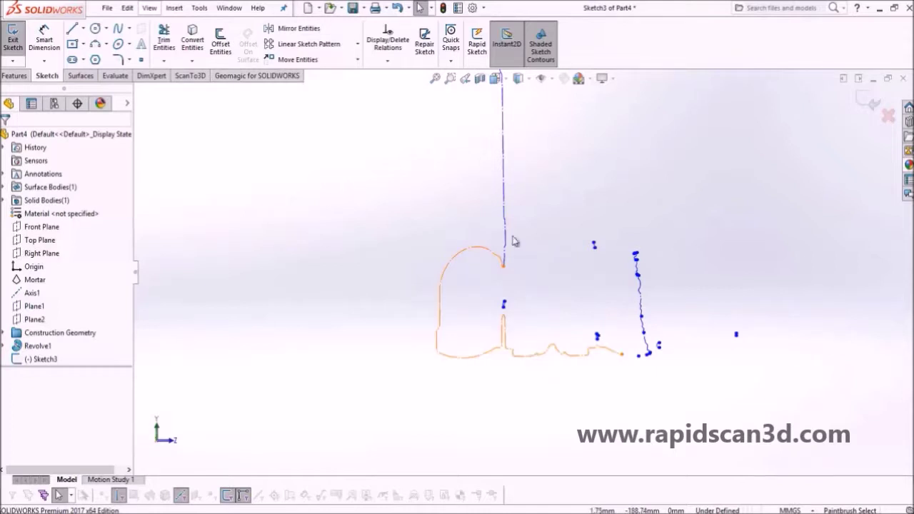
{"action": "right_click", "coordinate": [486, 248]}
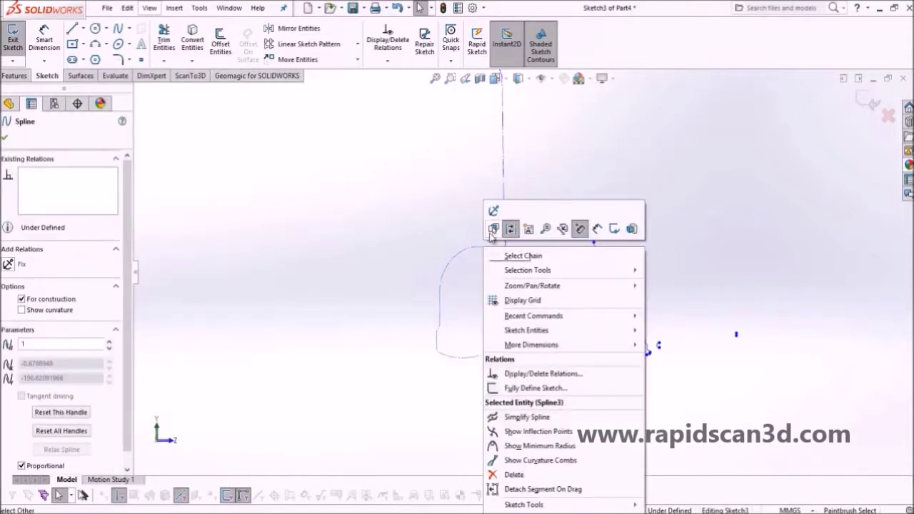
{"action": "left_click", "coordinate": [510, 230]}
{"action": "scroll", "coordinate": [534, 303], "scroll_direction": "down", "scroll_amount": 2}
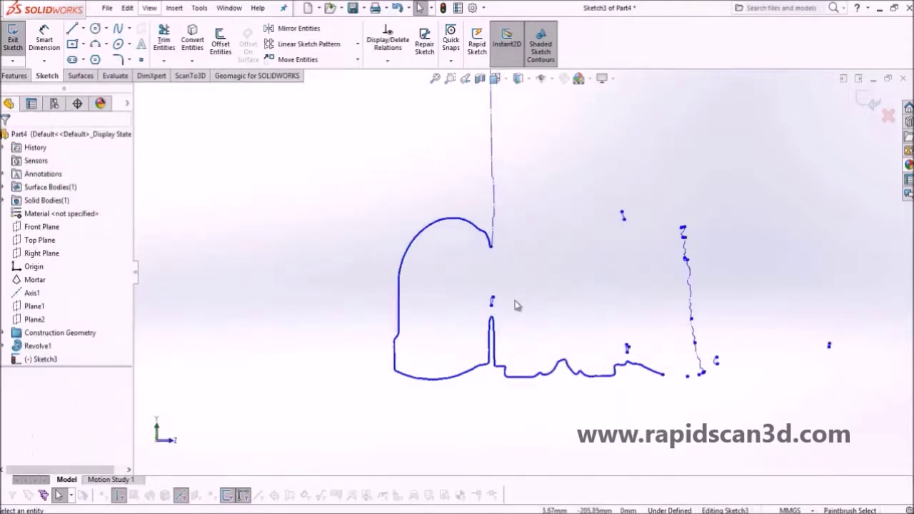
Step: Show the Revolve1 solid body behind the cross-section sketch
{"action": "scroll", "coordinate": [517, 305], "scroll_direction": "down", "scroll_amount": 1}
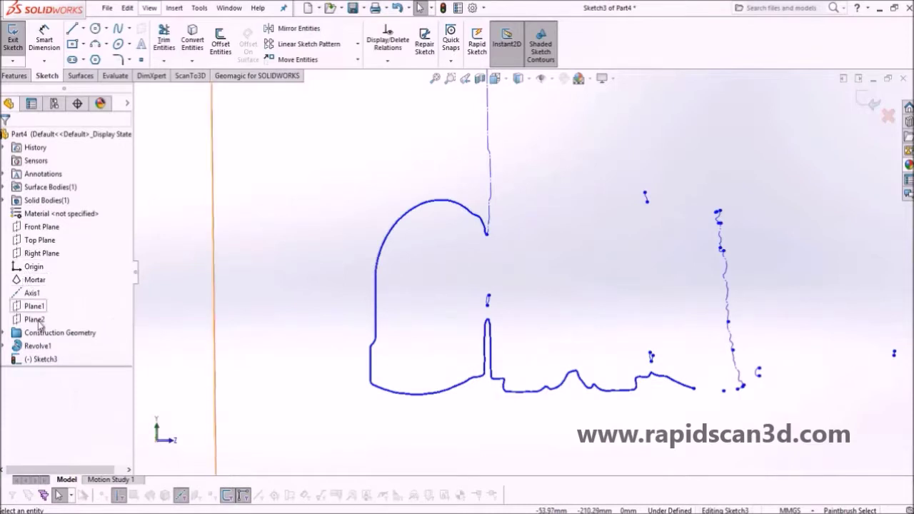
{"action": "right_click", "coordinate": [39, 347]}
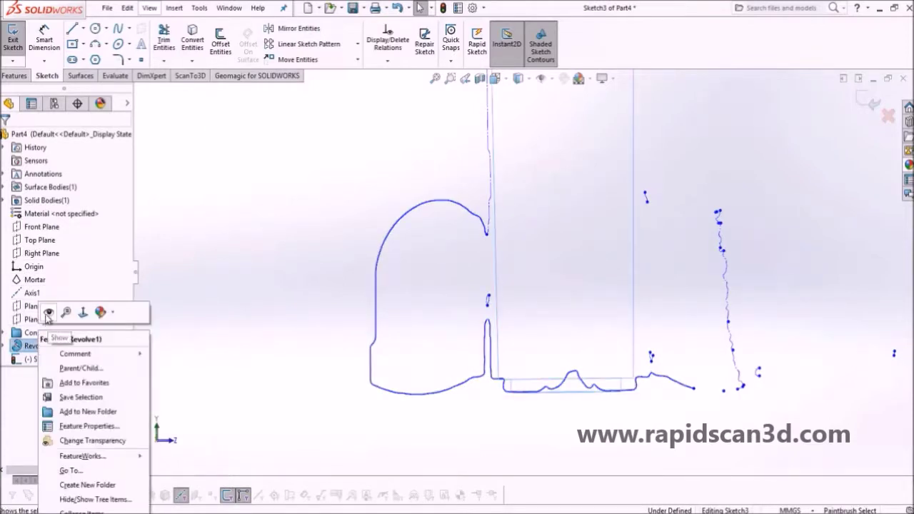
{"action": "left_click", "coordinate": [49, 312]}
{"action": "left_click", "coordinate": [279, 245]}
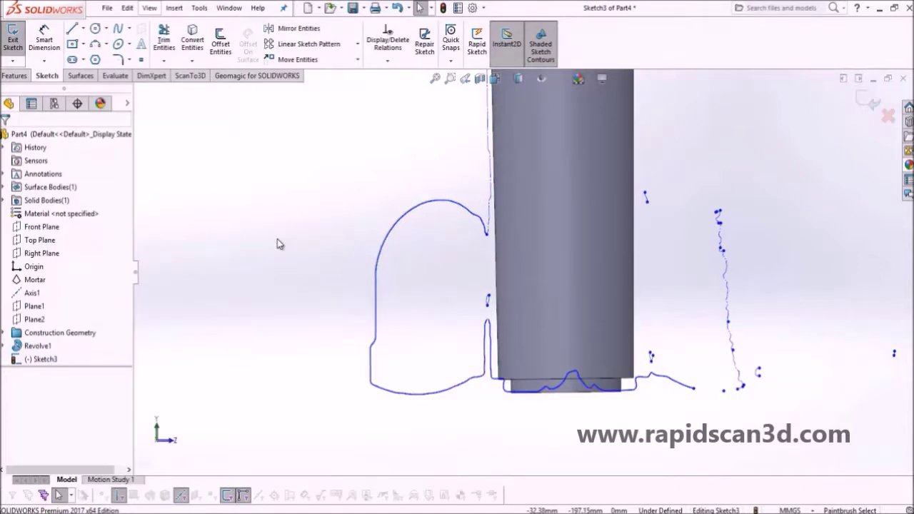
Step: Sketch a line about 7.45 mm long from the fin outline's upper inner curve, sloping down into the revolved body
{"action": "left_click", "coordinate": [73, 29]}
{"action": "scroll", "coordinate": [421, 187], "scroll_direction": "down", "scroll_amount": 5}
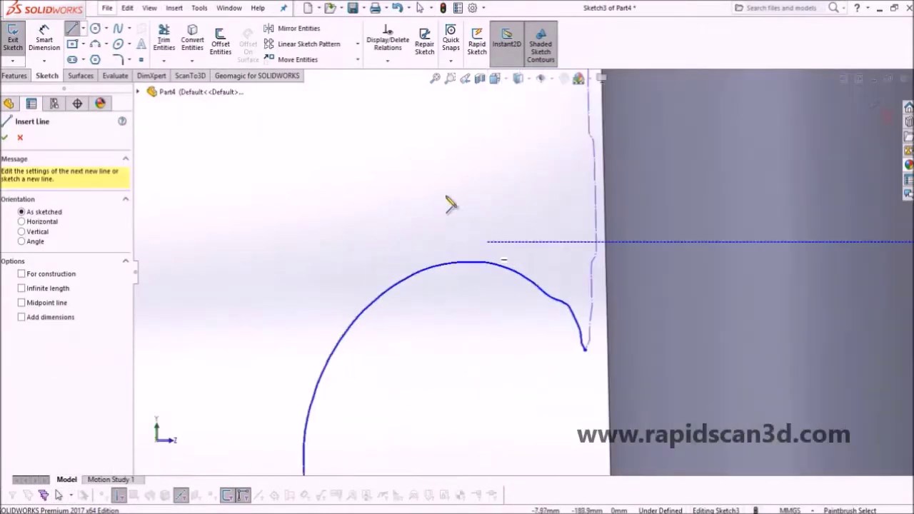
{"action": "left_click", "coordinate": [547, 295]}
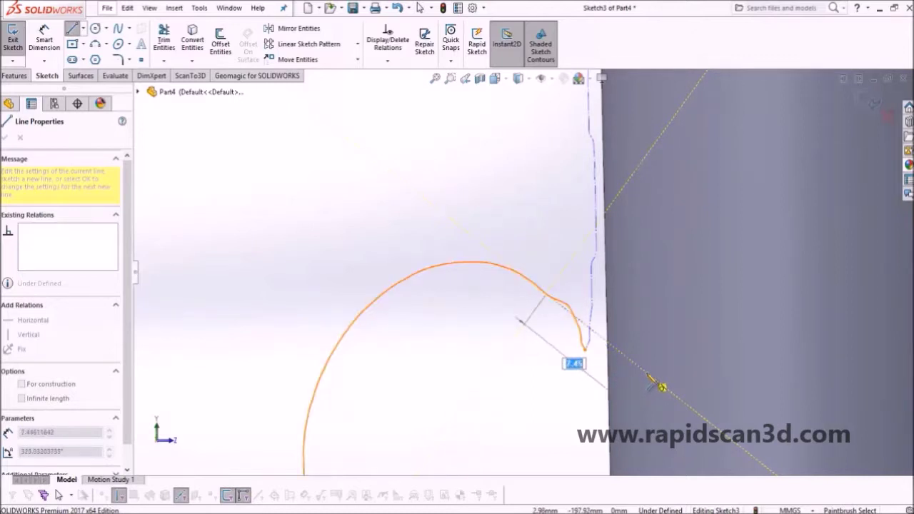
{"action": "left_click", "coordinate": [648, 377]}
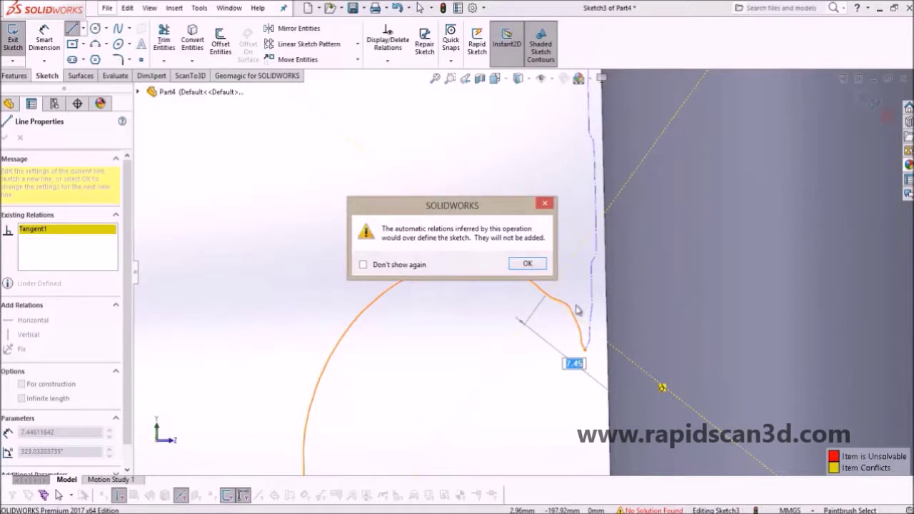
{"action": "left_click", "coordinate": [529, 262]}
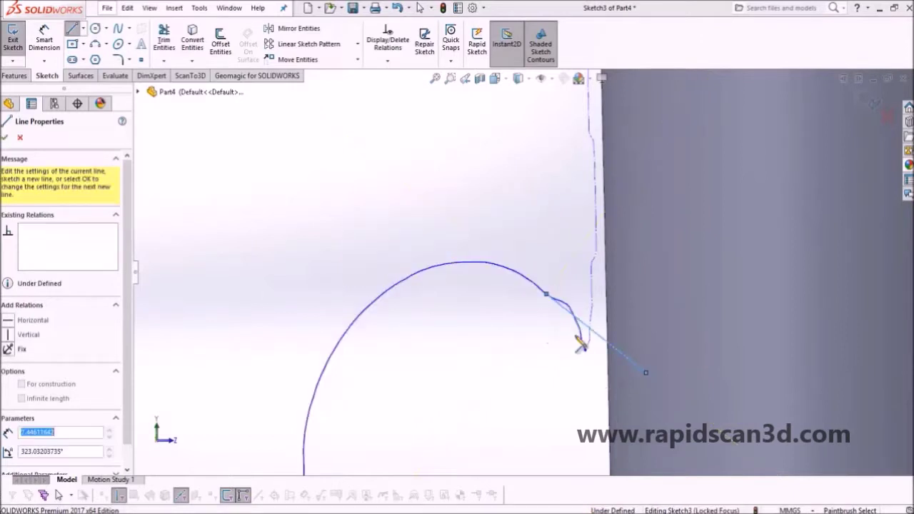
{"action": "scroll", "coordinate": [580, 338], "scroll_direction": "down", "scroll_amount": 2}
{"action": "scroll", "coordinate": [576, 349], "scroll_direction": "up", "scroll_amount": 1}
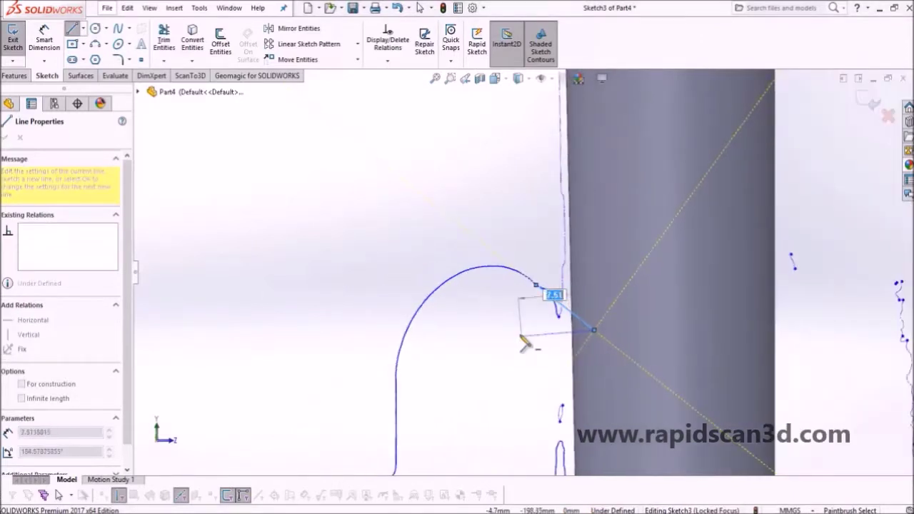
{"action": "key", "text": "Escape"}
Step: Try to sketch a line tangent to the fin outline's lower inner edge and running into the revolved body
{"action": "scroll", "coordinate": [527, 345], "scroll_direction": "up", "scroll_amount": 3}
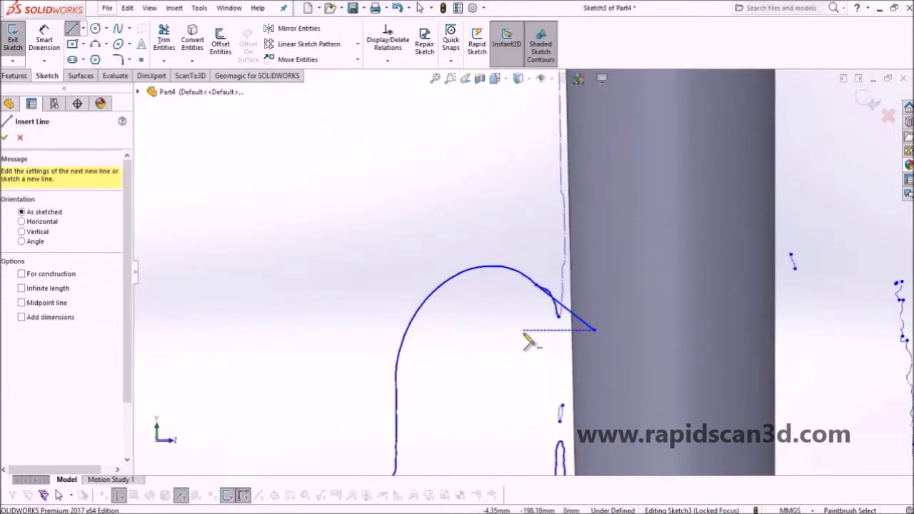
{"action": "scroll", "coordinate": [529, 345], "scroll_direction": "down", "scroll_amount": 4}
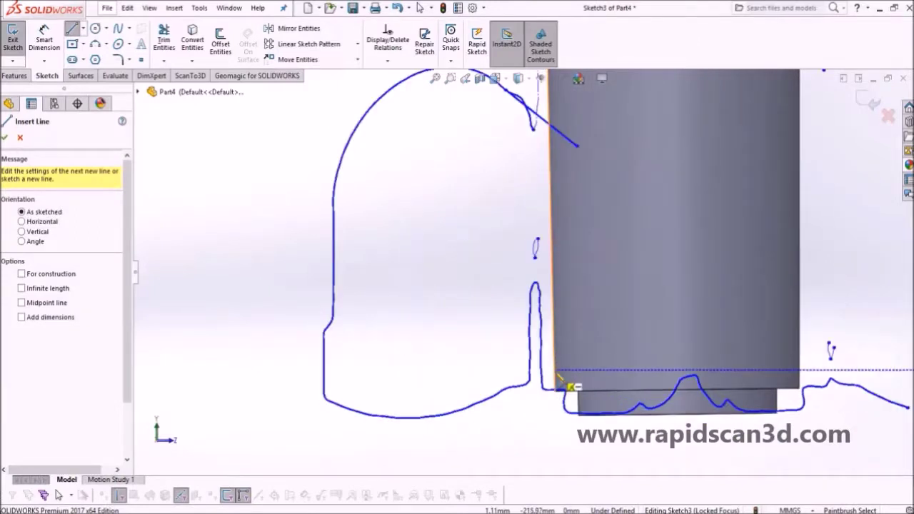
{"action": "left_click", "coordinate": [528, 393]}
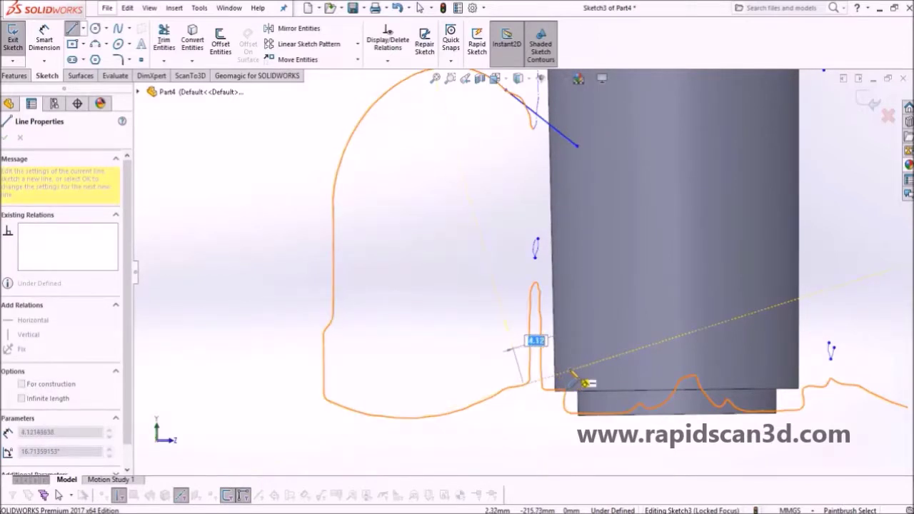
{"action": "left_click", "coordinate": [571, 370]}
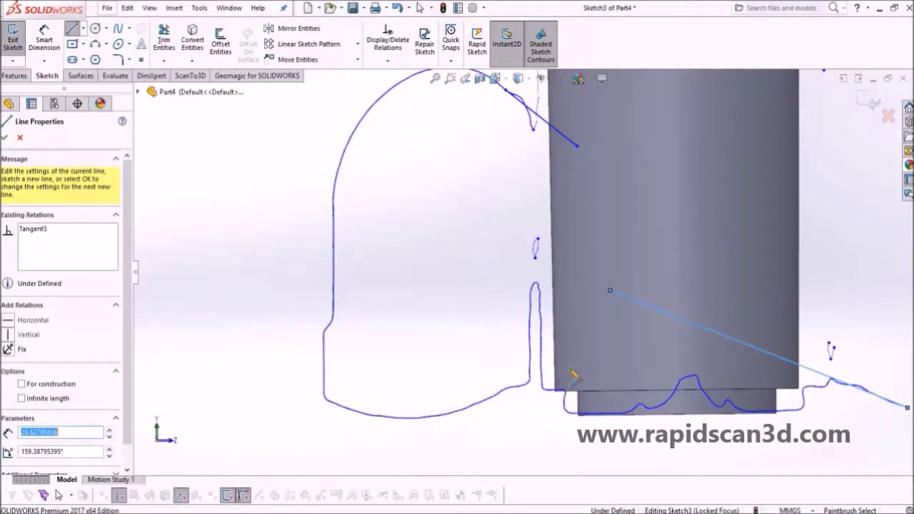
{"action": "scroll", "coordinate": [598, 347], "scroll_direction": "up", "scroll_amount": 4}
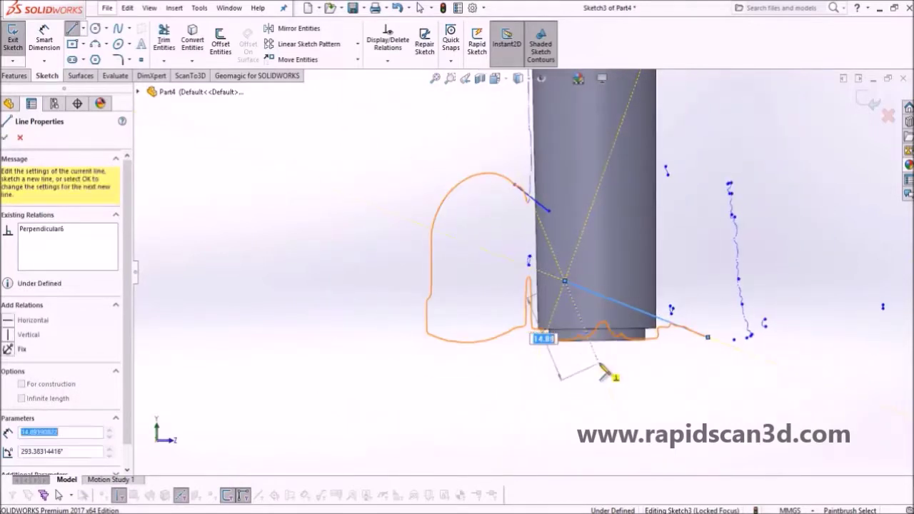
{"action": "key", "text": "Escape"}
{"action": "key", "text": "Escape"}
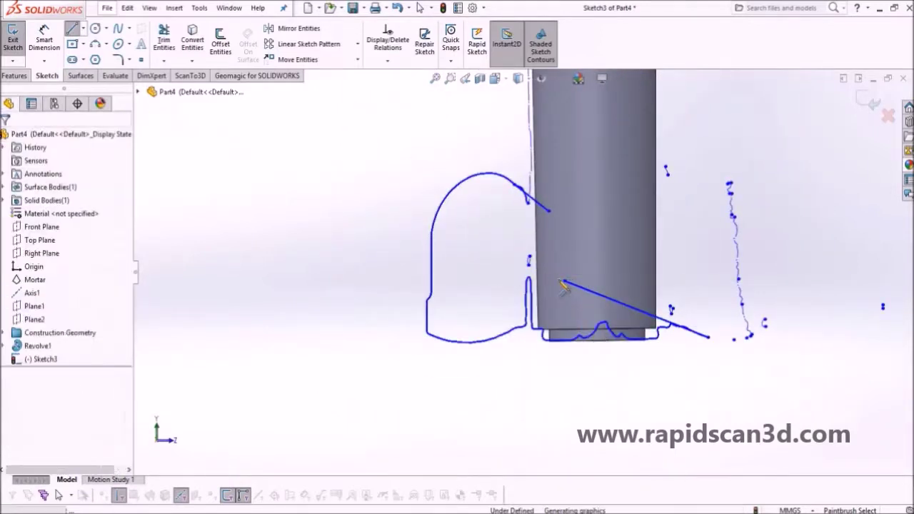
Step: Delete the misplaced slanted line that crosses the lower part of the revolved body
{"action": "left_click", "coordinate": [571, 287]}
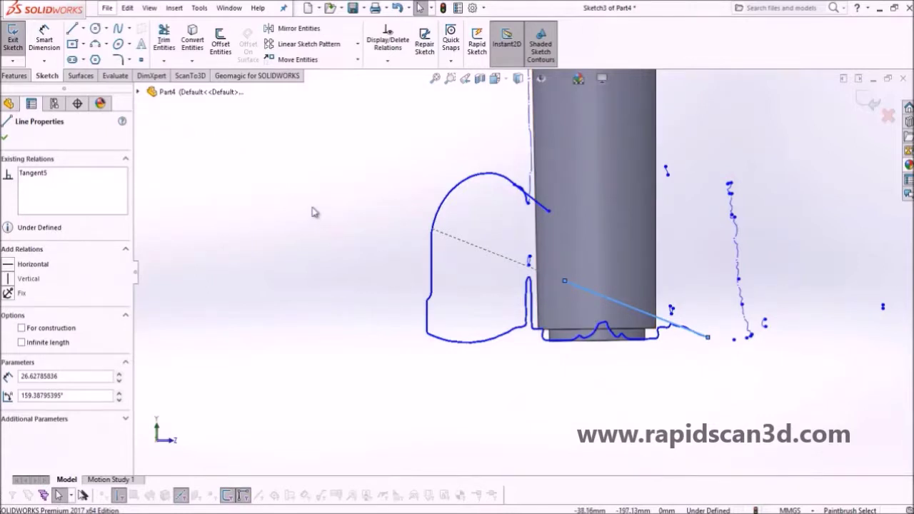
{"action": "left_click", "coordinate": [5, 140]}
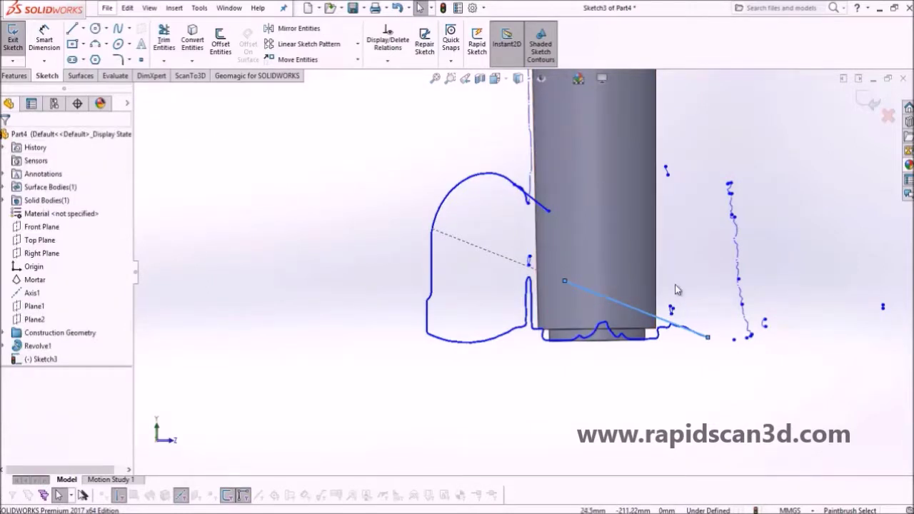
{"action": "left_click", "coordinate": [660, 321]}
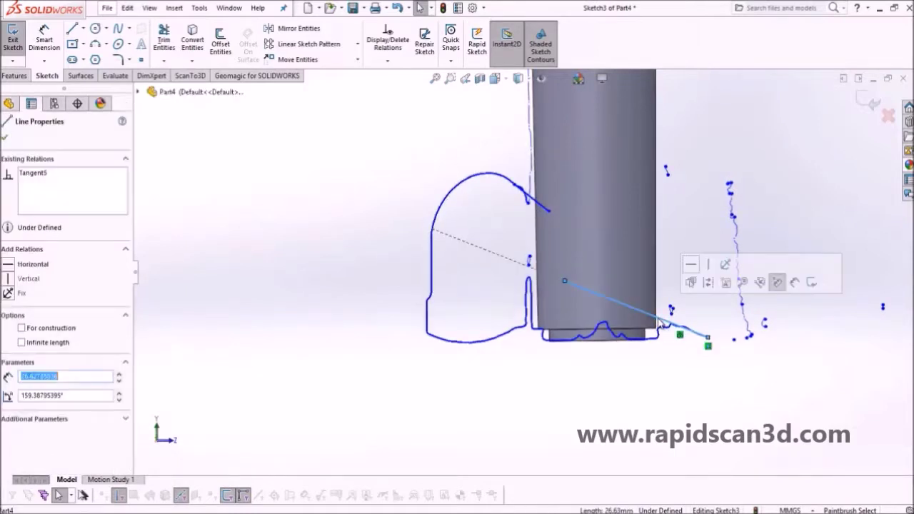
{"action": "right_click", "coordinate": [659, 321]}
{"action": "left_click", "coordinate": [696, 481]}
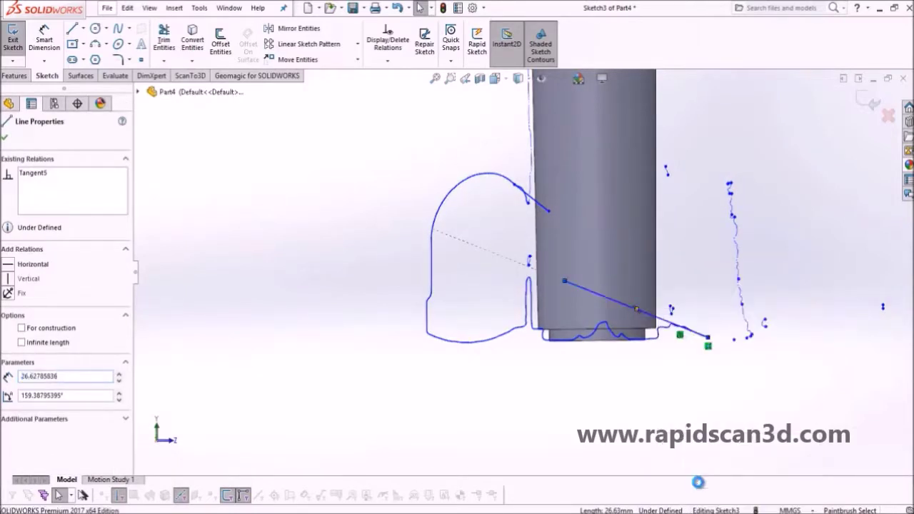
Step: Sketch a short line from the fin outline's lower inner corner, sloping up into the revolved body
{"action": "scroll", "coordinate": [534, 214], "scroll_direction": "down", "scroll_amount": 3}
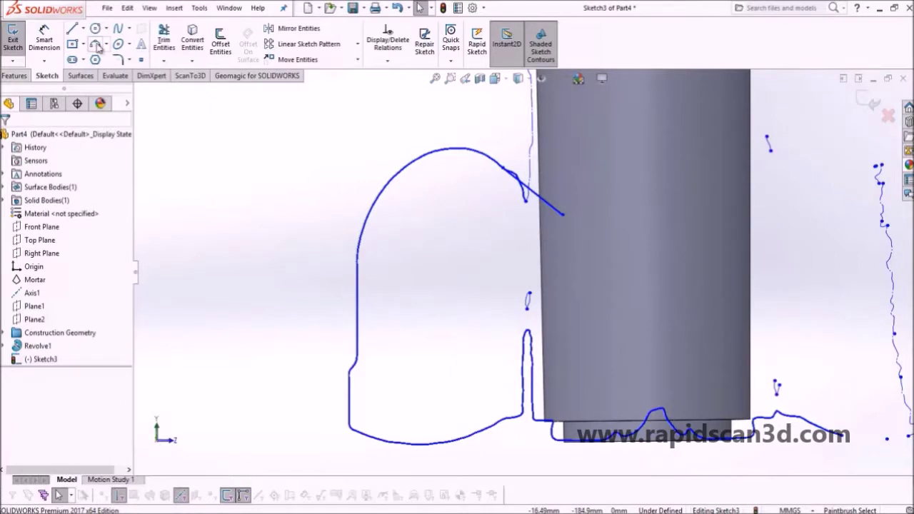
{"action": "left_click", "coordinate": [72, 30]}
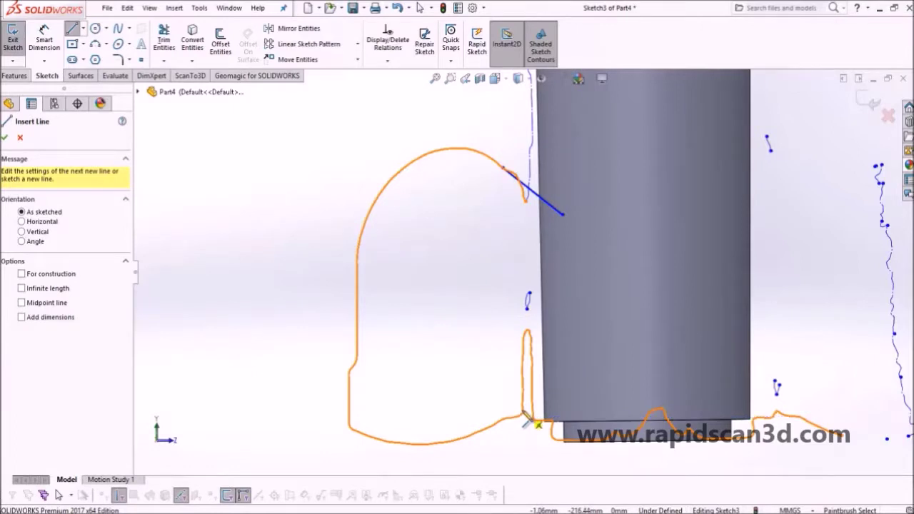
{"action": "left_click", "coordinate": [524, 415]}
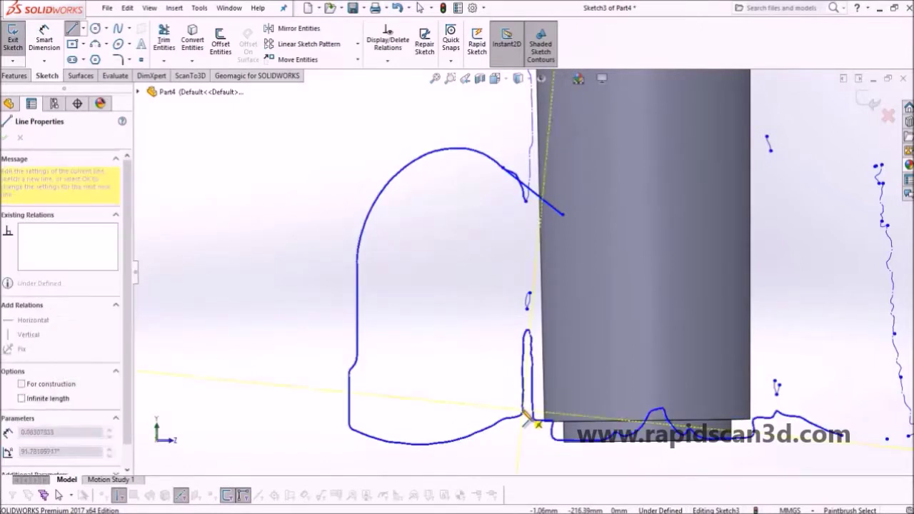
{"action": "left_click", "coordinate": [564, 390]}
{"action": "key", "text": "Escape"}
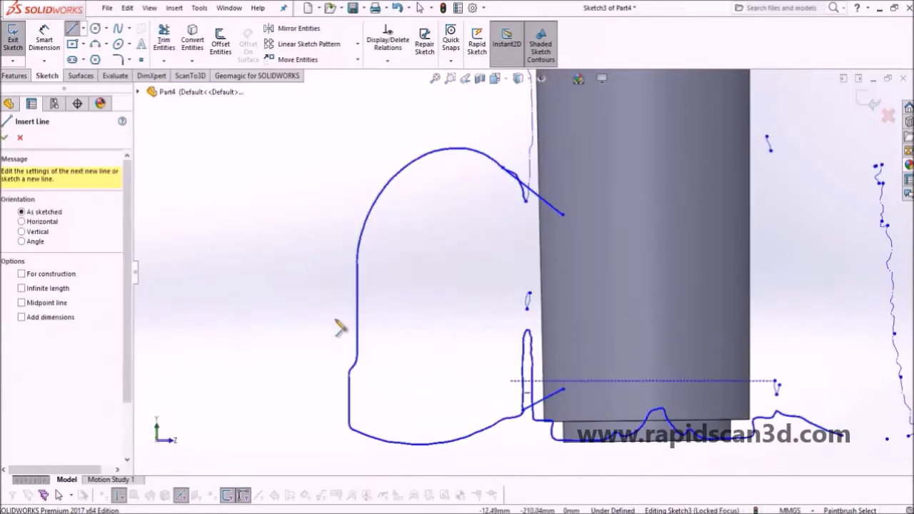
{"action": "left_click", "coordinate": [6, 137]}
Step: Reposition the lower line's outer endpoint slightly down the fin outline, just below the inner corner
{"action": "scroll", "coordinate": [508, 396], "scroll_direction": "down", "scroll_amount": 4}
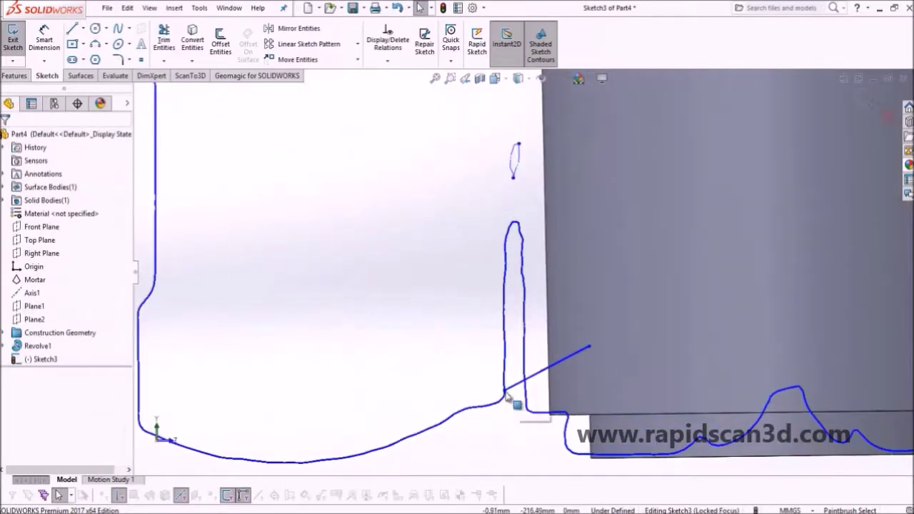
{"action": "left_click", "coordinate": [504, 392]}
{"action": "left_click_drag", "start_coordinate": [501, 404], "coordinate": [498, 410]}
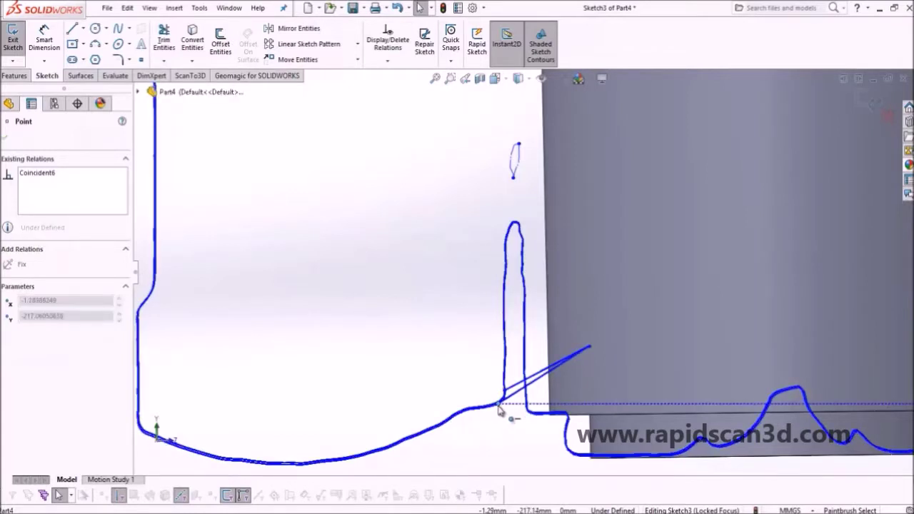
{"action": "left_click_drag", "start_coordinate": [498, 404], "coordinate": [503, 400]}
Step: Power trim the leftover curl and jagged outline beyond the start of the upper sloping line
{"action": "scroll", "coordinate": [504, 413], "scroll_direction": "up", "scroll_amount": 5}
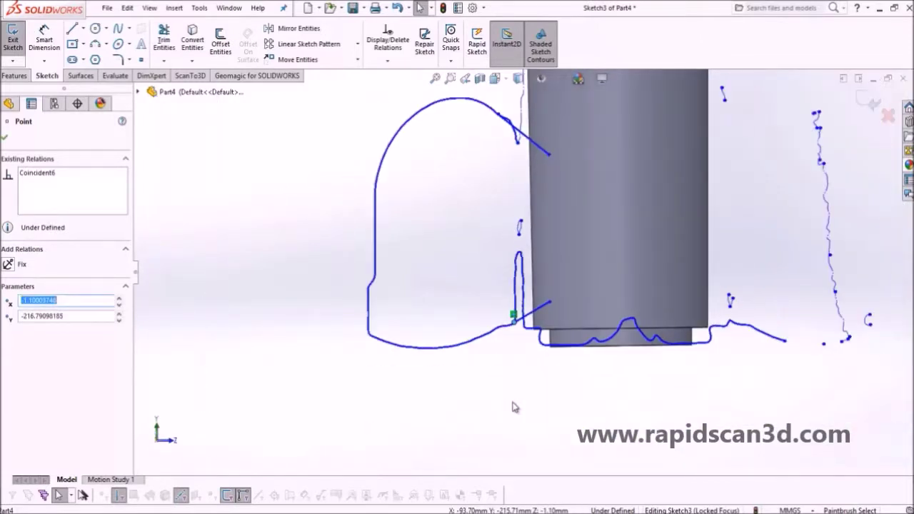
{"action": "left_click", "coordinate": [163, 39]}
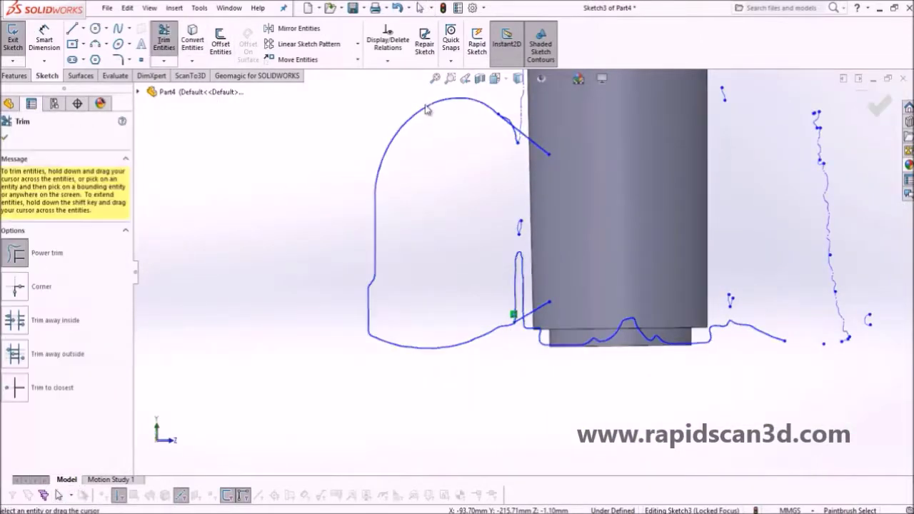
{"action": "scroll", "coordinate": [499, 122], "scroll_direction": "up", "scroll_amount": 5}
{"action": "mouse_move", "coordinate": [490, 184]}
{"action": "left_mouse_down"}
{"action": "mouse_move", "coordinate": [486, 206]}
{"action": "mouse_move", "coordinate": [549, 193]}
{"action": "mouse_move", "coordinate": [540, 265]}
{"action": "mouse_move", "coordinate": [553, 299]}
{"action": "mouse_move", "coordinate": [522, 314]}
{"action": "left_mouse_up"}
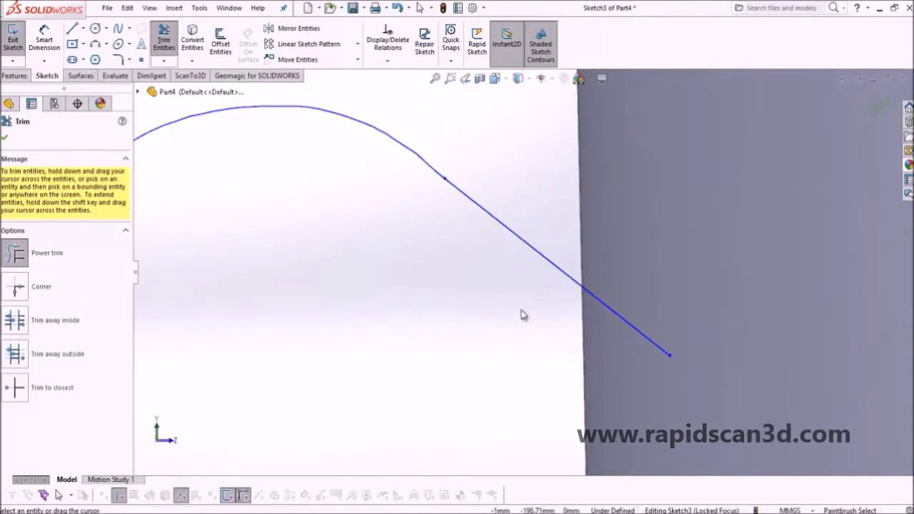
Step: Power trim the narrow spike, the small loop above it and the base outline beyond the lower sloping line
{"action": "scroll", "coordinate": [514, 341], "scroll_direction": "down", "scroll_amount": 5}
{"action": "scroll", "coordinate": [519, 365], "scroll_direction": "up", "scroll_amount": 3}
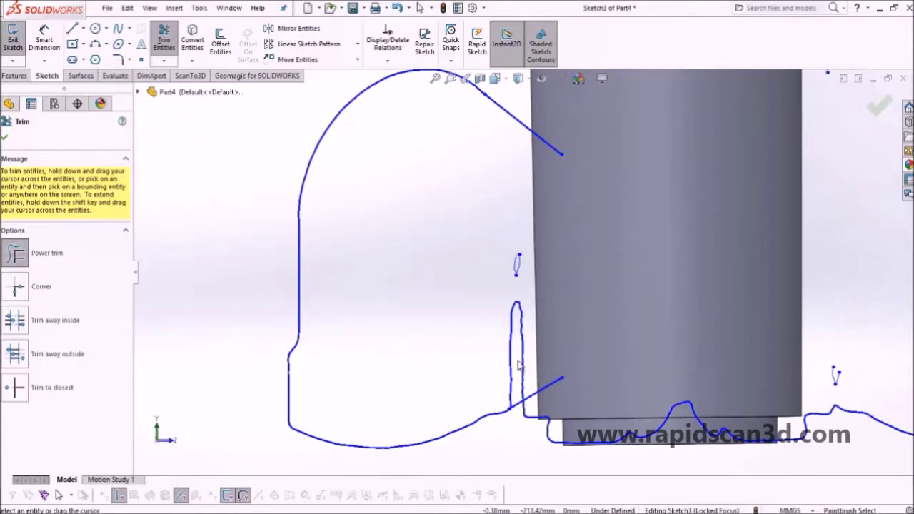
{"action": "left_click_drag", "start_coordinate": [500, 341], "coordinate": [526, 346]}
{"action": "left_click_drag", "start_coordinate": [520, 257], "coordinate": [501, 267]}
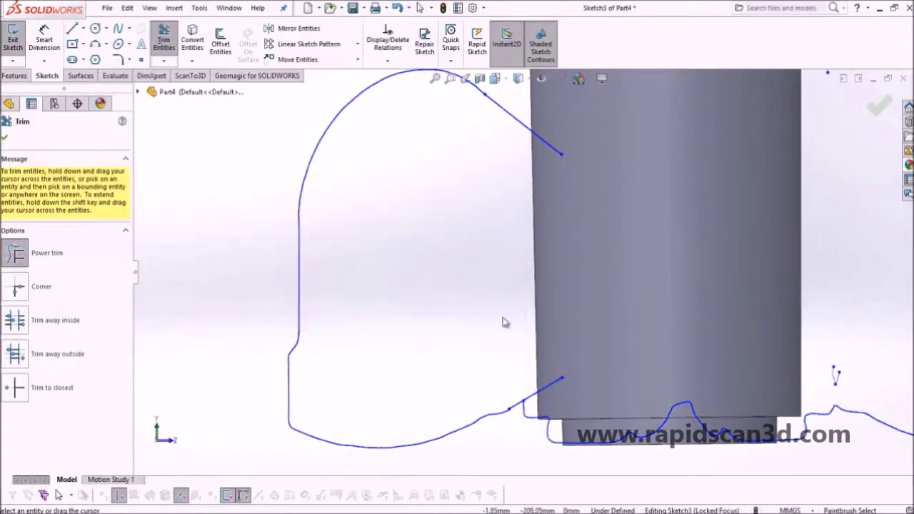
{"action": "scroll", "coordinate": [526, 428], "scroll_direction": "down", "scroll_amount": 5}
{"action": "left_click_drag", "start_coordinate": [520, 326], "coordinate": [487, 357]}
{"action": "scroll", "coordinate": [489, 362], "scroll_direction": "down", "scroll_amount": 5}
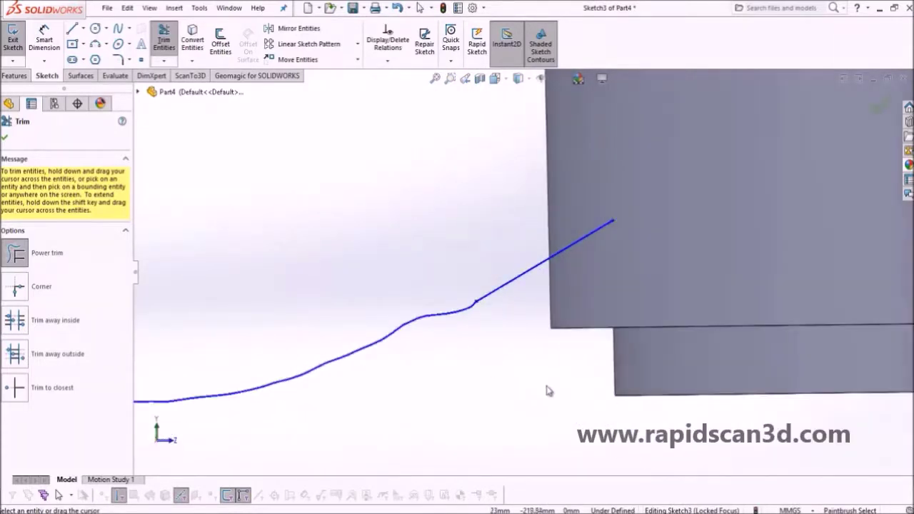
Step: Power trim the stray outline fragments on the opposite side of the revolved body from the fin
{"action": "scroll", "coordinate": [626, 154], "scroll_direction": "up", "scroll_amount": 3}
{"action": "left_click_drag", "start_coordinate": [626, 136], "coordinate": [609, 143]}
{"action": "mouse_move", "coordinate": [703, 201]}
{"action": "left_mouse_down"}
{"action": "mouse_move", "coordinate": [724, 255]}
{"action": "mouse_move", "coordinate": [718, 373]}
{"action": "left_mouse_up"}
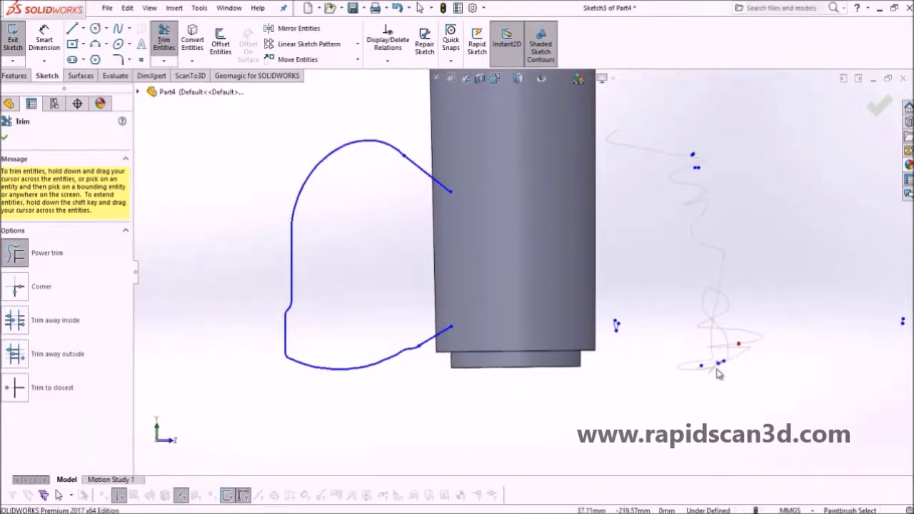
{"action": "left_click_drag", "start_coordinate": [901, 328], "coordinate": [724, 371]}
{"action": "scroll", "coordinate": [490, 296], "scroll_direction": "up", "scroll_amount": 3}
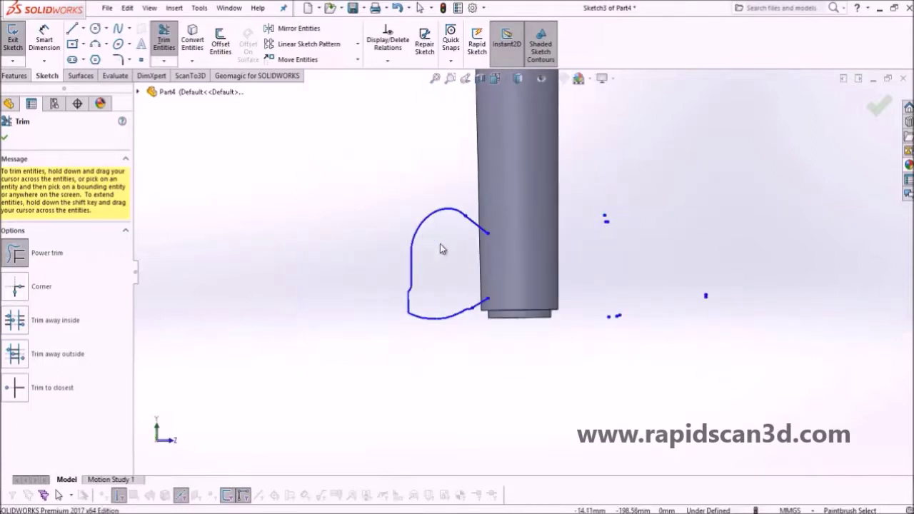
{"action": "scroll", "coordinate": [485, 267], "scroll_direction": "down", "scroll_amount": 2}
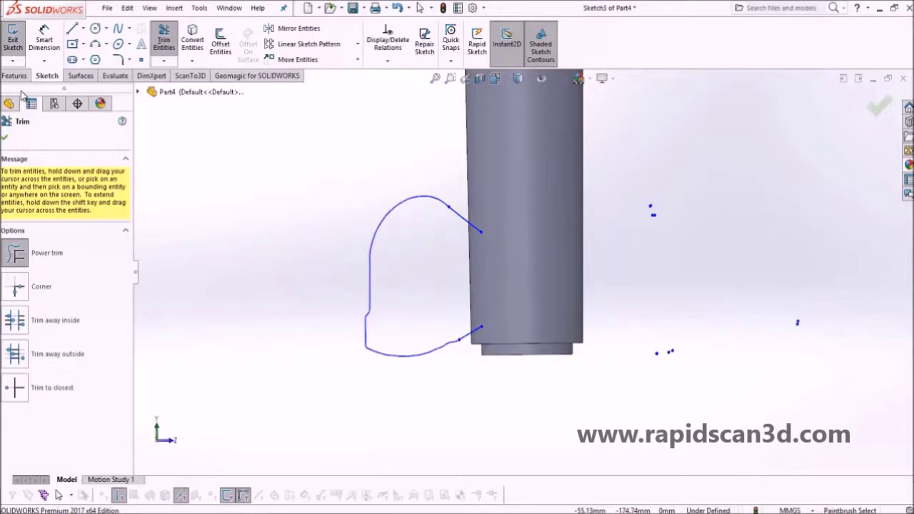
Step: Close the fin profile with a near-vertical line about 16.5 mm long joining the two sloping lines' inner ends
{"action": "left_click", "coordinate": [71, 27]}
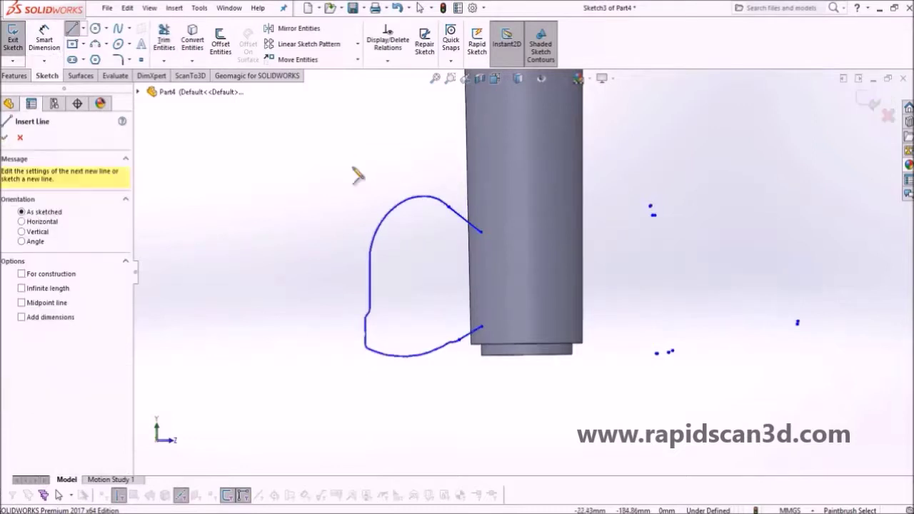
{"action": "left_click", "coordinate": [481, 327]}
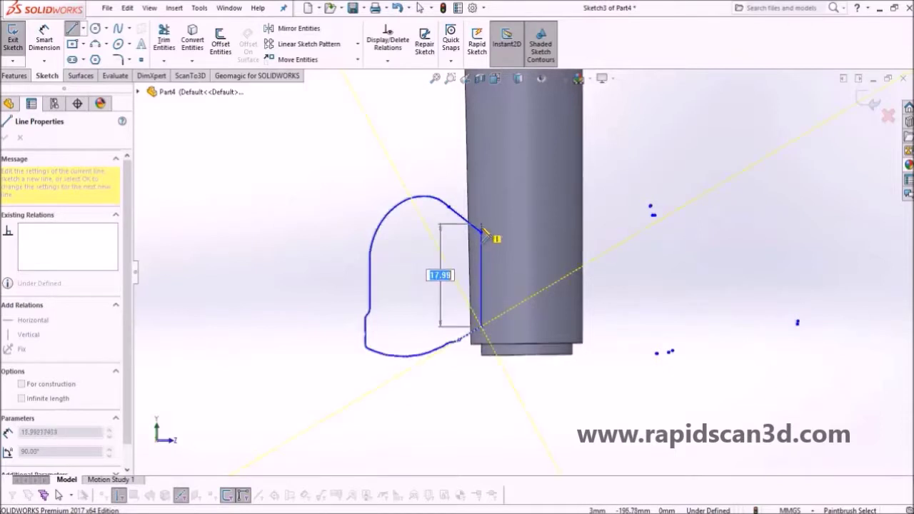
{"action": "left_click", "coordinate": [481, 233]}
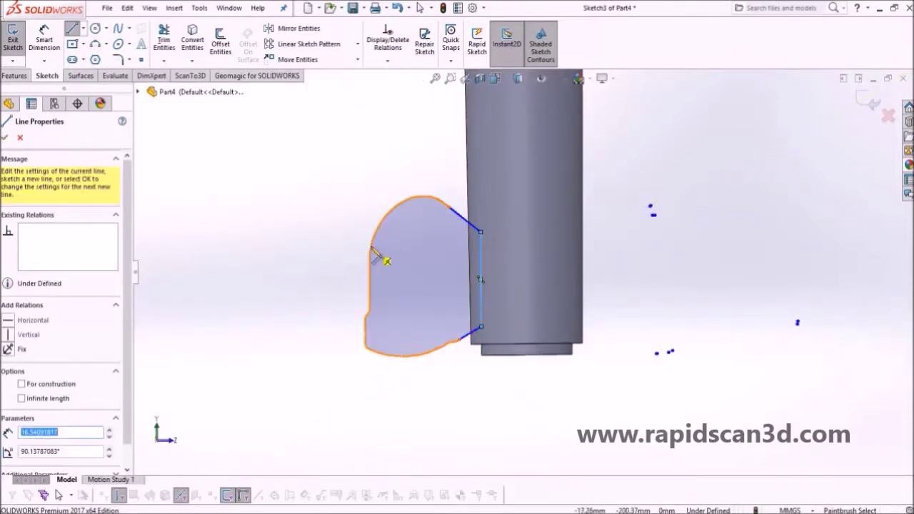
{"action": "left_click", "coordinate": [4, 139]}
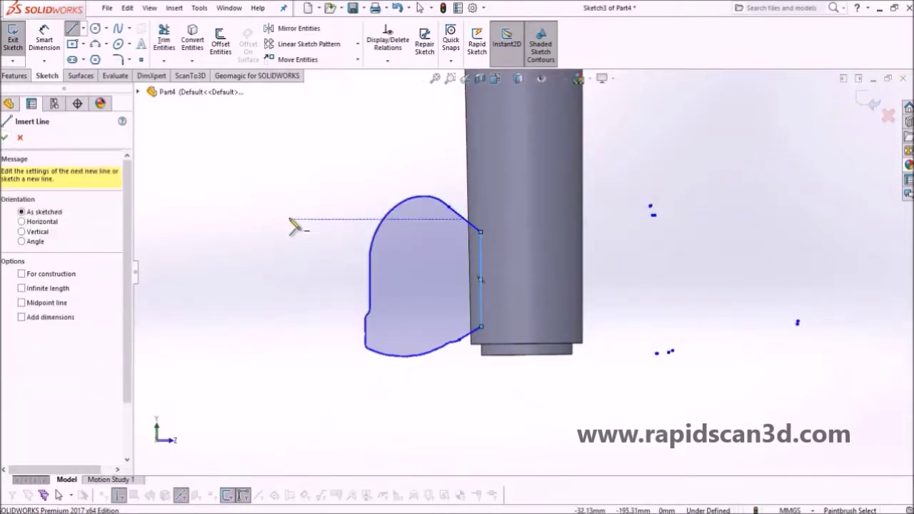
{"action": "left_click", "coordinate": [5, 140]}
Step: Show the Mortar scan mesh over the sketch to compare the fin profile with the scanned fin's thickness
{"action": "scroll", "coordinate": [422, 280], "scroll_direction": "up", "scroll_amount": 4}
{"action": "middle_click_drag", "start_coordinate": [423, 280], "coordinate": [509, 283]}
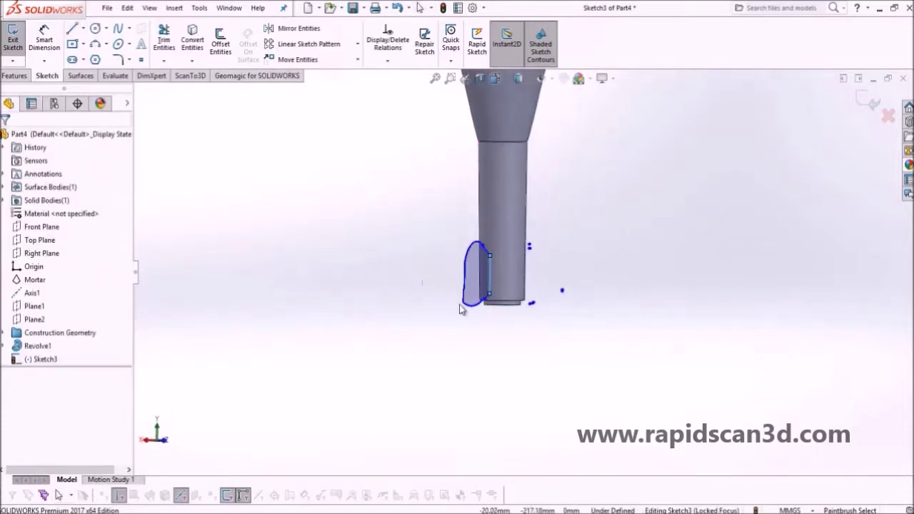
{"action": "right_click", "coordinate": [35, 280]}
{"action": "left_click", "coordinate": [43, 251]}
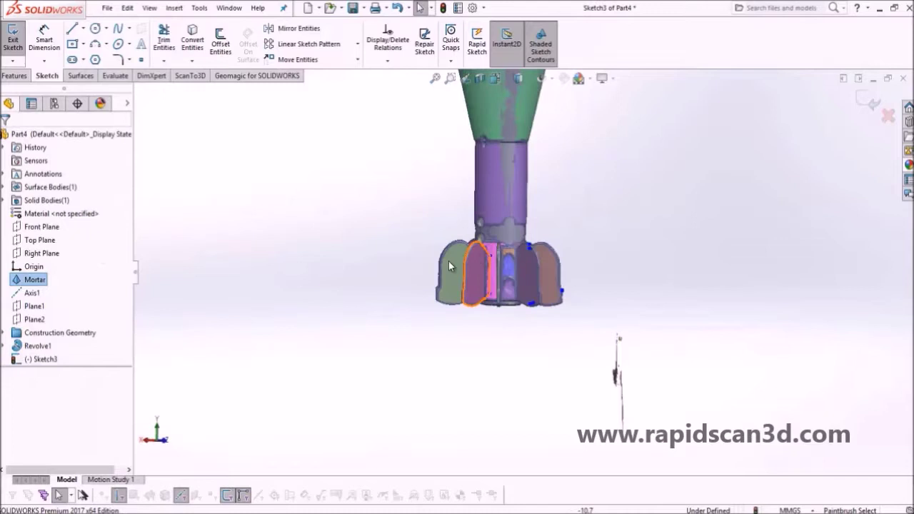
{"action": "scroll", "coordinate": [503, 275], "scroll_direction": "down", "scroll_amount": 5}
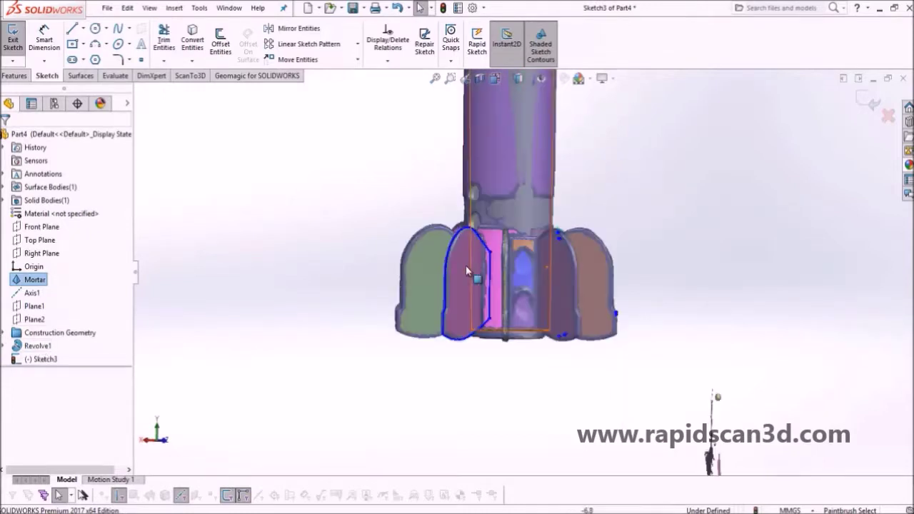
{"action": "scroll", "coordinate": [504, 257], "scroll_direction": "down", "scroll_amount": 5}
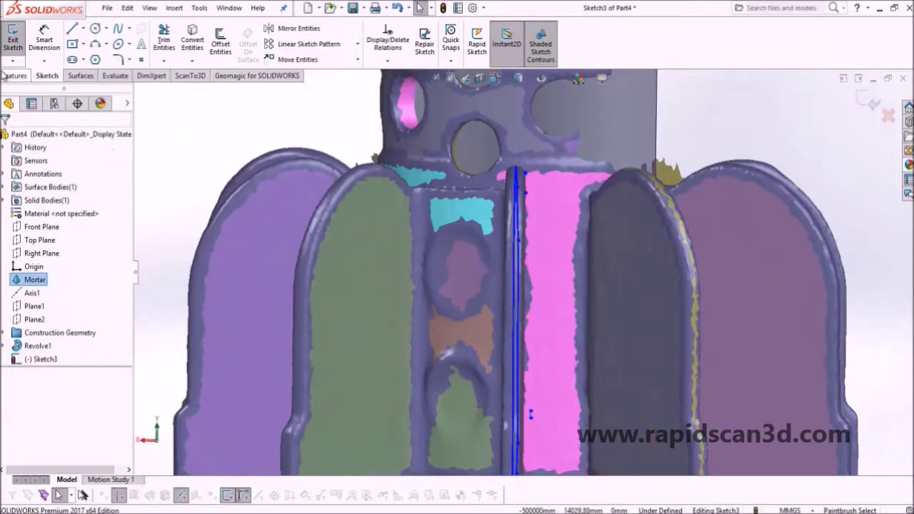
Step: Extrude the fin profile as a boss with a blind Direction 1 depth of 0.85 mm
{"action": "left_click", "coordinate": [15, 75]}
{"action": "left_click", "coordinate": [18, 39]}
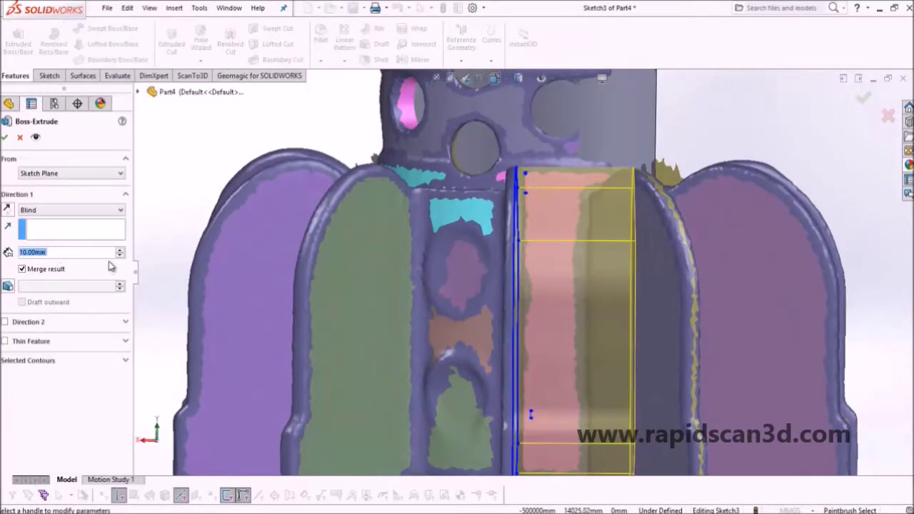
{"action": "type", "text": "1"}
{"action": "key", "text": "Return"}
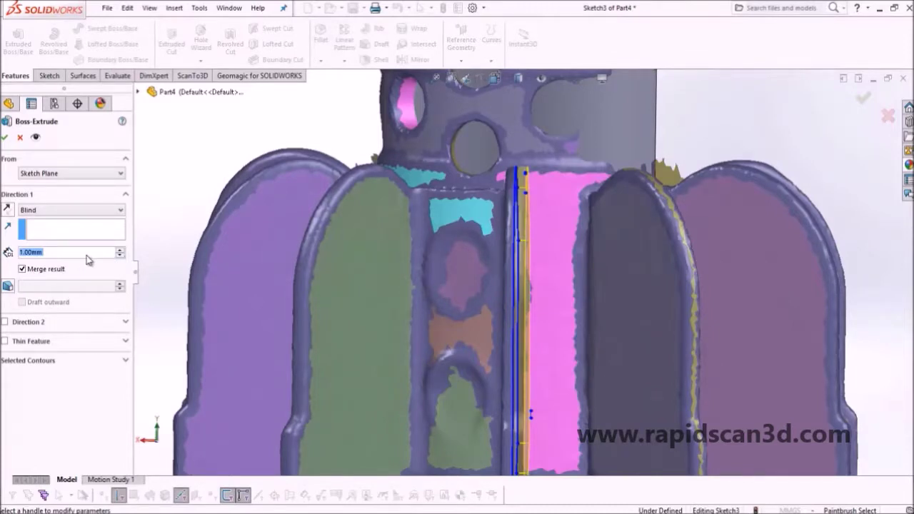
{"action": "type", "text": ".75"}
{"action": "left_click", "coordinate": [116, 252]}
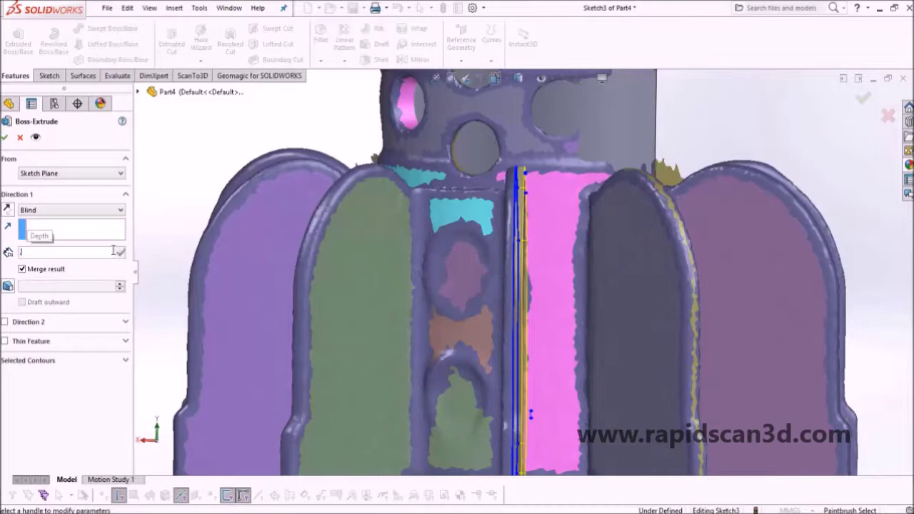
{"action": "type", "text": ".85"}
{"action": "key", "text": "Return"}
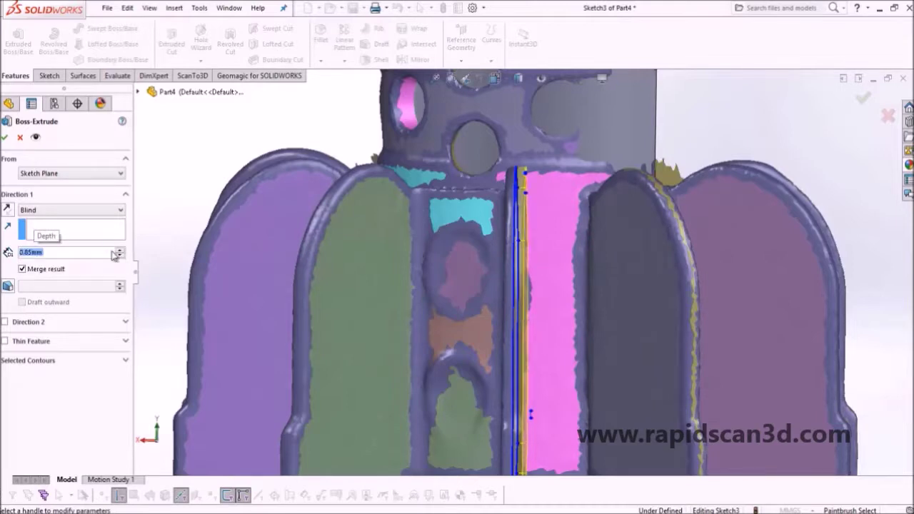
Step: Add a blind Direction 2 depth of 0.85 mm and finish the fin extrusion with merged result
{"action": "left_click", "coordinate": [5, 322]}
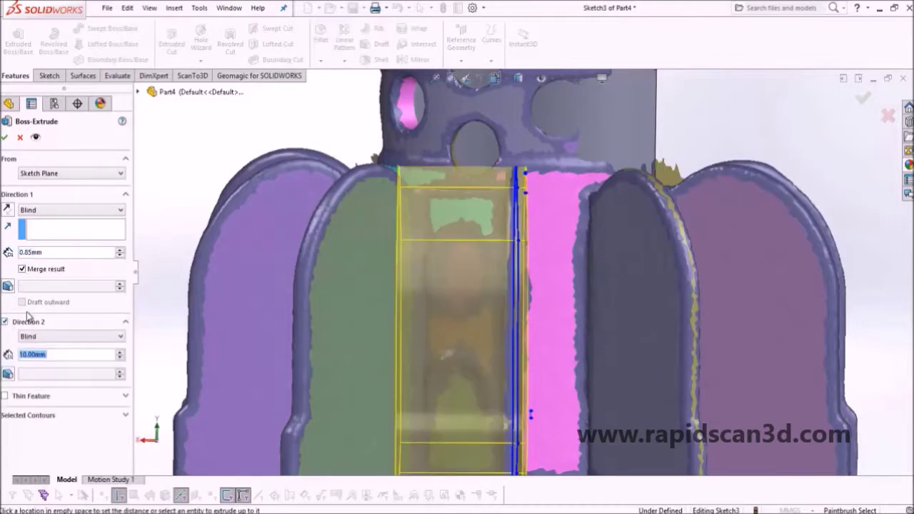
{"action": "type", "text": ".85"}
{"action": "key", "text": "Return"}
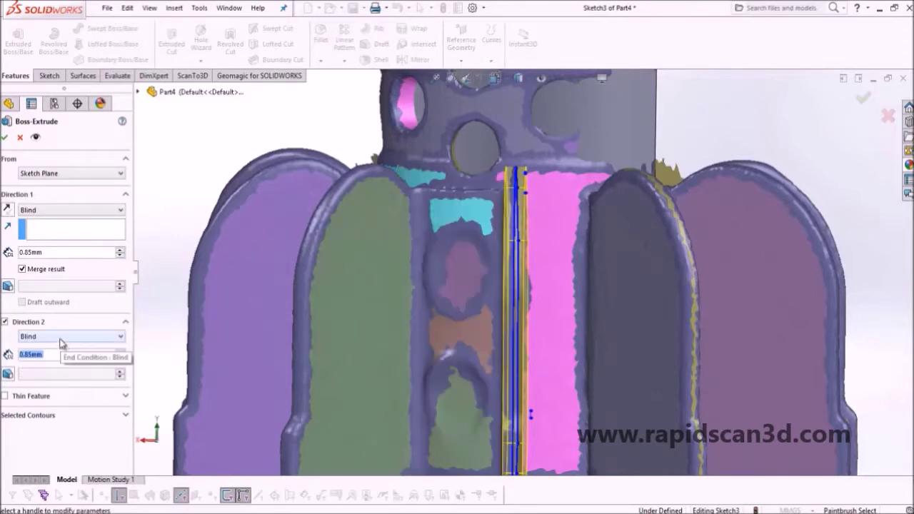
{"action": "scroll", "coordinate": [373, 282], "scroll_direction": "up", "scroll_amount": 3}
{"action": "scroll", "coordinate": [522, 271], "scroll_direction": "up", "scroll_amount": 6}
{"action": "middle_click_drag", "start_coordinate": [525, 273], "coordinate": [459, 269]}
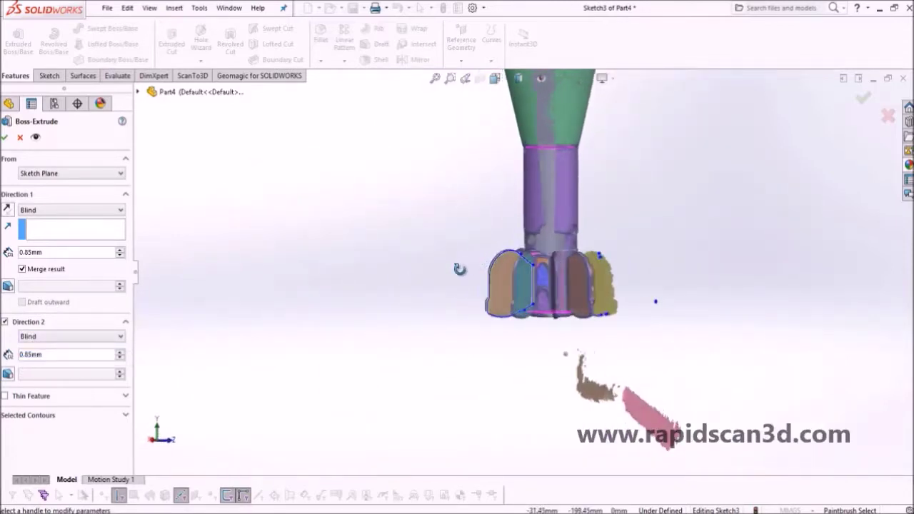
{"action": "left_click", "coordinate": [4, 139]}
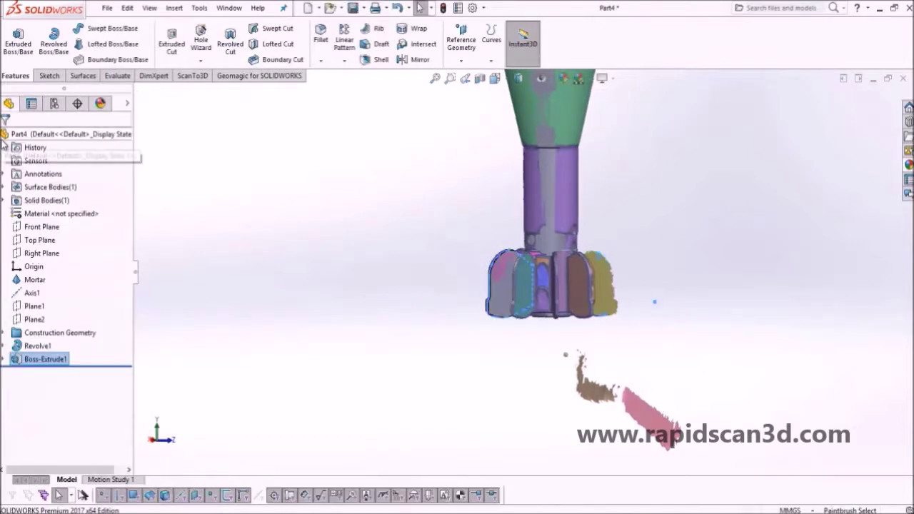
Step: Hide the Mortar scan mesh and examine the extruded fin where it joins the revolved body
{"action": "right_click", "coordinate": [37, 283]}
{"action": "left_click", "coordinate": [50, 227]}
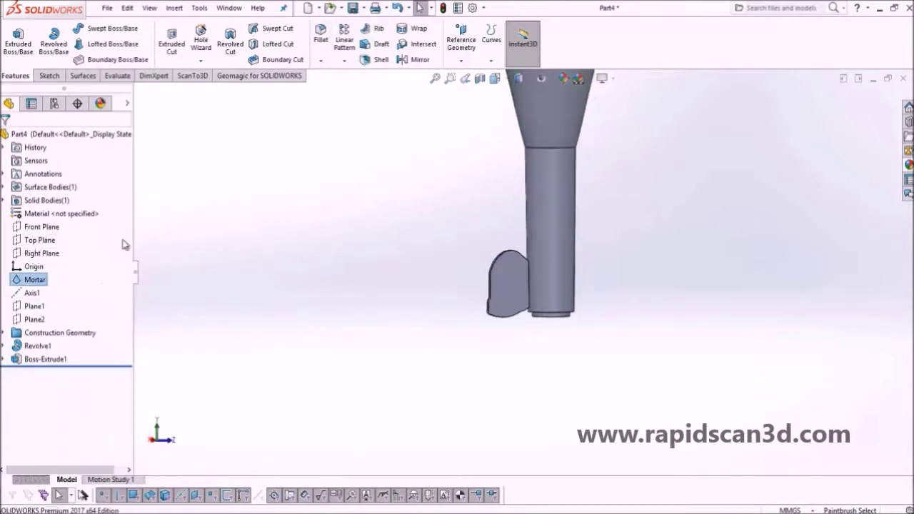
{"action": "middle_click_drag", "start_coordinate": [543, 262], "coordinate": [503, 257]}
{"action": "scroll", "coordinate": [538, 263], "scroll_direction": "down", "scroll_amount": 6}
{"action": "middle_click_drag", "start_coordinate": [558, 277], "coordinate": [609, 357]}
{"action": "scroll", "coordinate": [607, 357], "scroll_direction": "up", "scroll_amount": 6}
{"action": "middle_click_drag", "start_coordinate": [592, 309], "coordinate": [461, 296]}
{"action": "scroll", "coordinate": [526, 272], "scroll_direction": "up", "scroll_amount": 3}
{"action": "scroll", "coordinate": [549, 194], "scroll_direction": "up", "scroll_amount": 1}
{"action": "scroll", "coordinate": [560, 307], "scroll_direction": "down", "scroll_amount": 2}
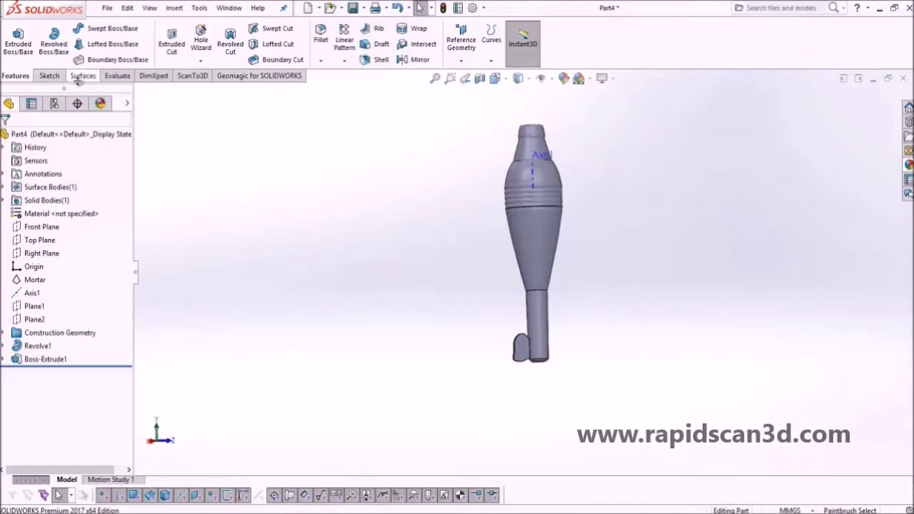
{"action": "left_click", "coordinate": [346, 62]}
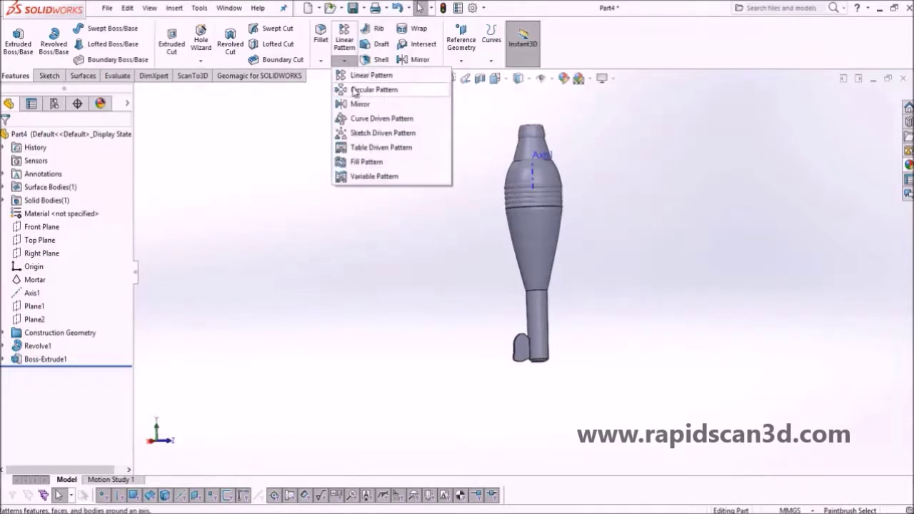
{"action": "left_click", "coordinate": [355, 91]}
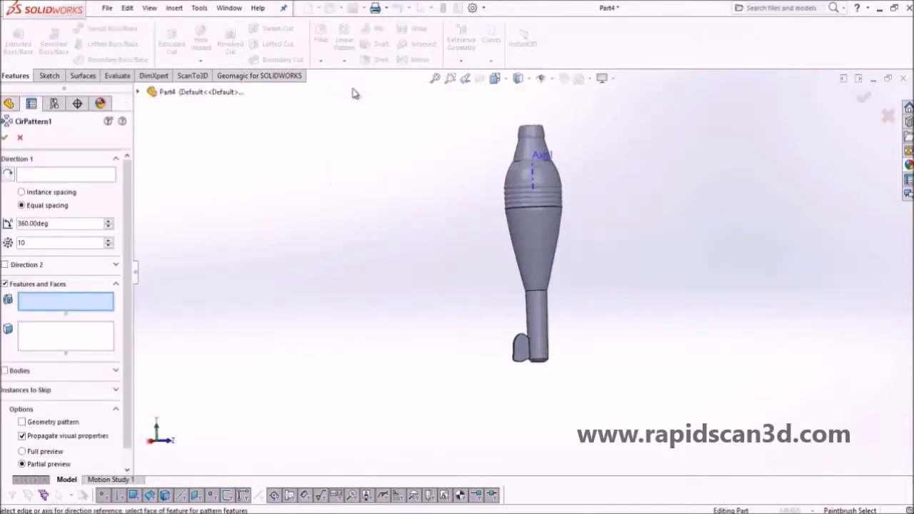
{"action": "left_click", "coordinate": [5, 284]}
{"action": "left_click", "coordinate": [5, 304]}
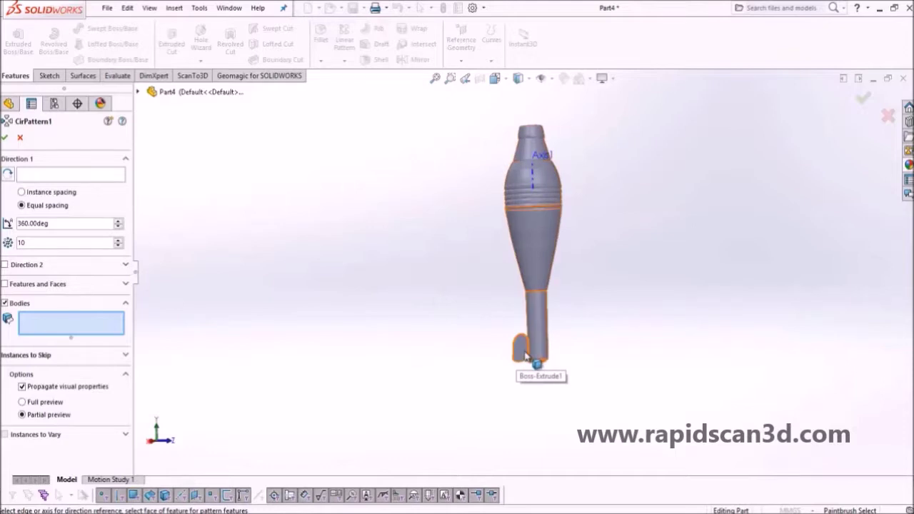
{"action": "left_click", "coordinate": [20, 137]}
Step: Edit the fin extrusion to turn off merged result, keeping the fin as a separate solid body
{"action": "left_click", "coordinate": [32, 359]}
{"action": "right_click", "coordinate": [39, 360]}
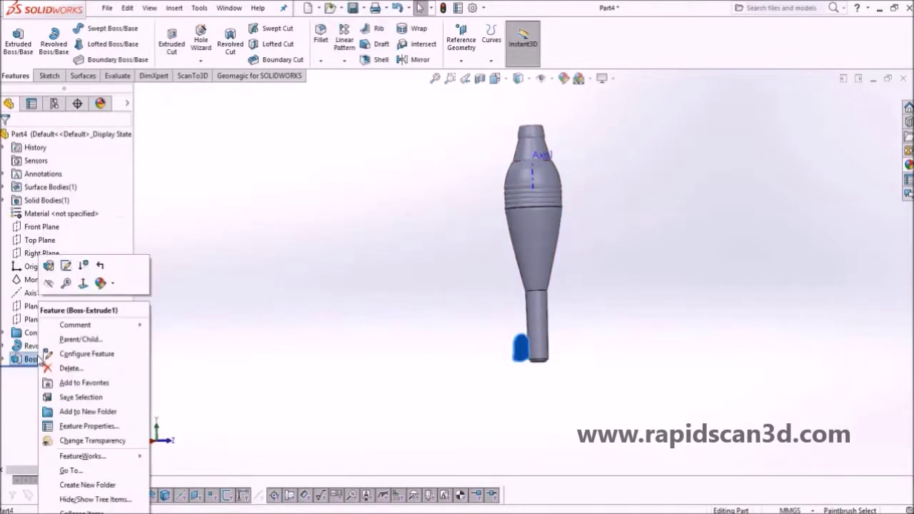
{"action": "left_click", "coordinate": [47, 283]}
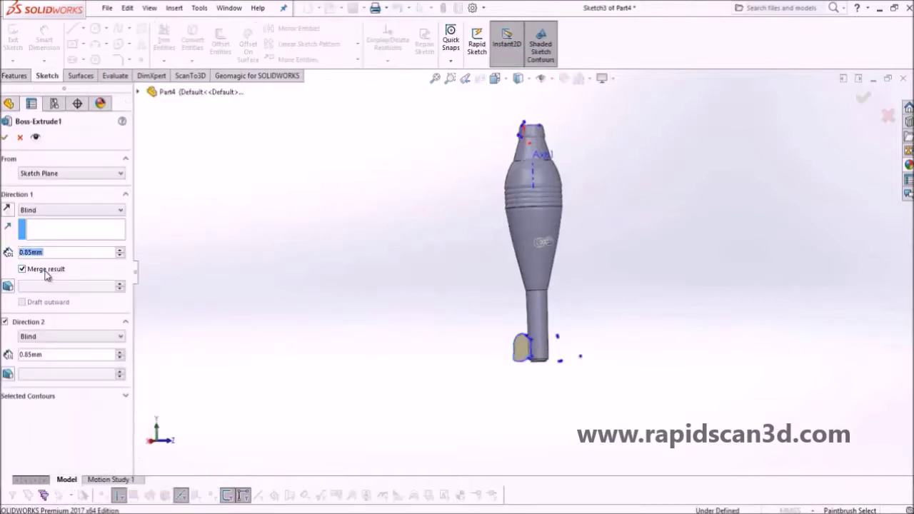
{"action": "left_click", "coordinate": [4, 137]}
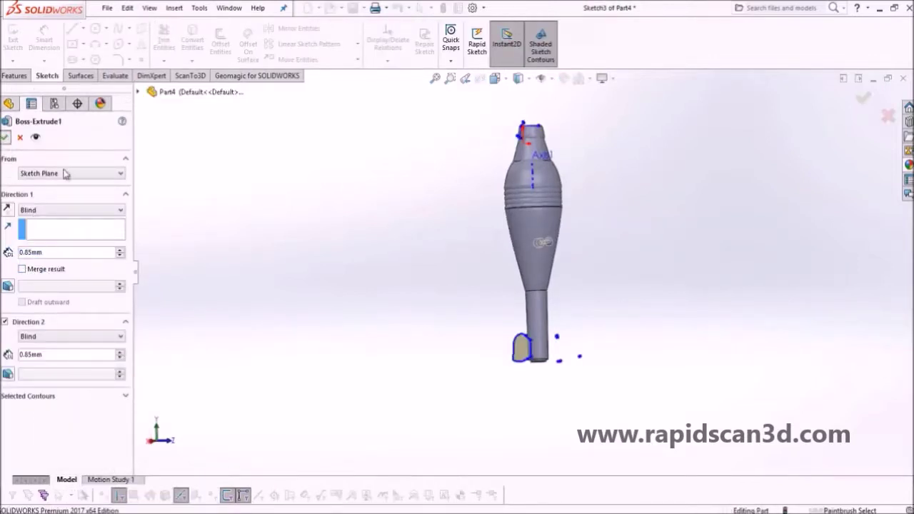
{"action": "scroll", "coordinate": [474, 329], "scroll_direction": "down", "scroll_amount": 3}
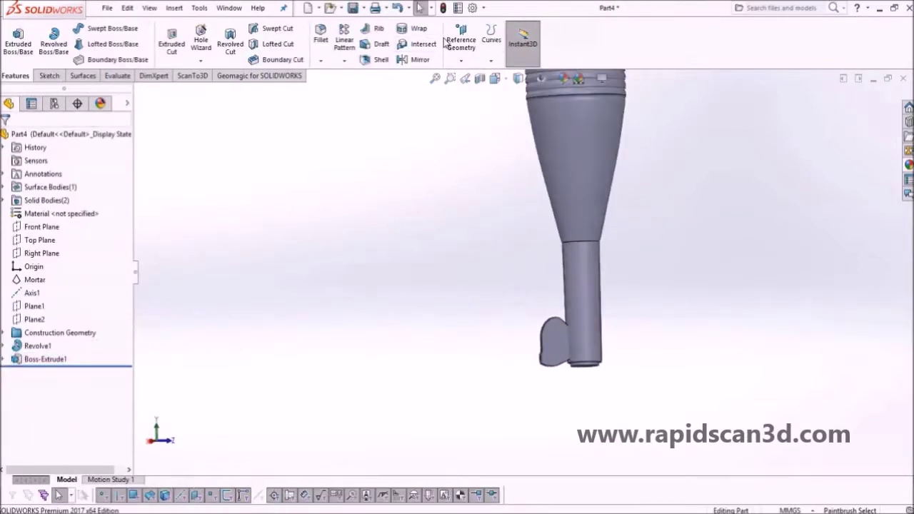
{"action": "left_click", "coordinate": [347, 62]}
{"action": "left_click", "coordinate": [357, 91]}
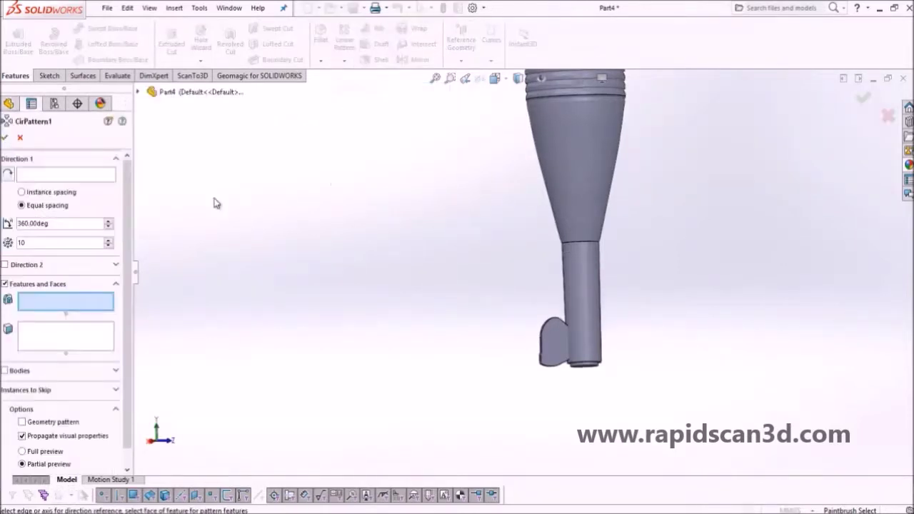
{"action": "left_click", "coordinate": [13, 370]}
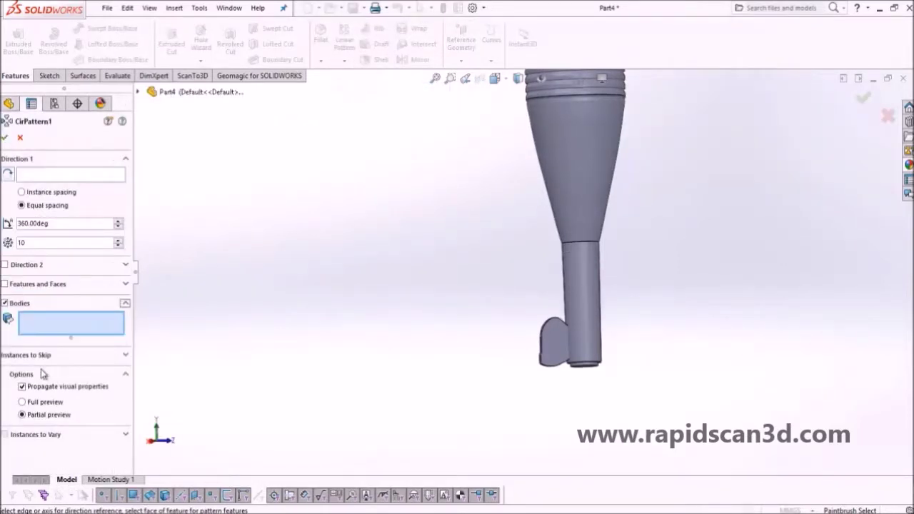
{"action": "left_click", "coordinate": [547, 349]}
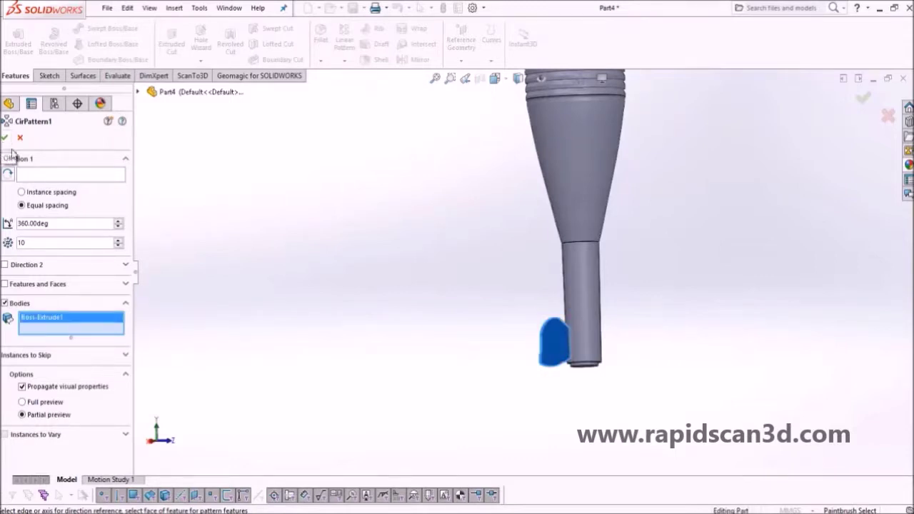
{"action": "left_click", "coordinate": [39, 175]}
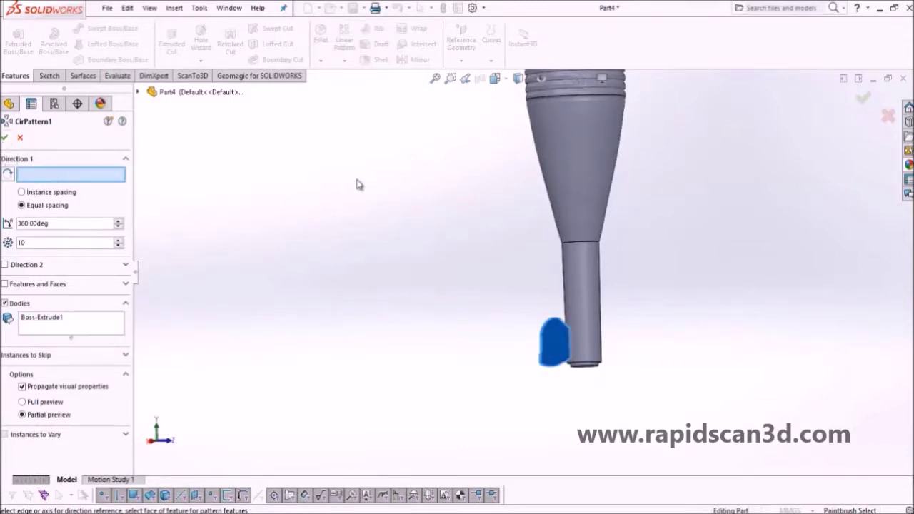
{"action": "scroll", "coordinate": [484, 181], "scroll_direction": "down", "scroll_amount": 3}
{"action": "left_click", "coordinate": [548, 164]}
{"action": "middle_click_drag", "start_coordinate": [526, 215], "coordinate": [517, 354]}
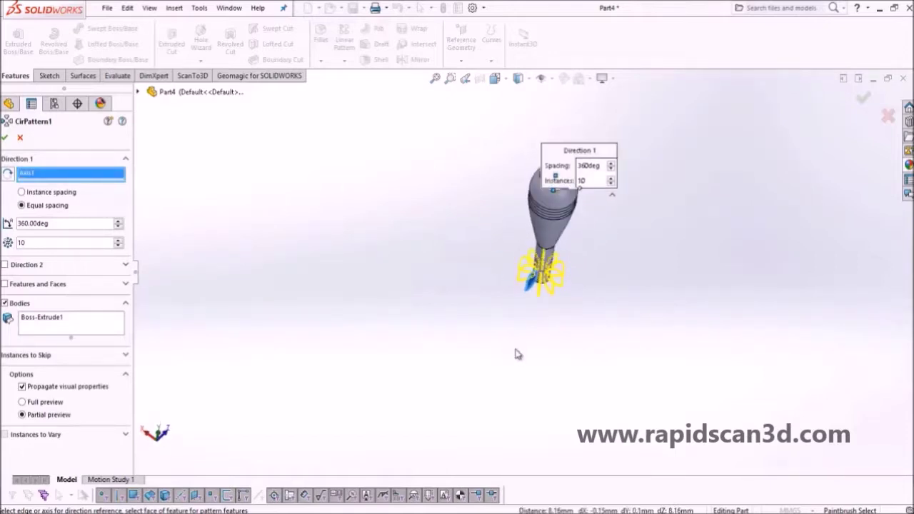
{"action": "left_click", "coordinate": [139, 92]}
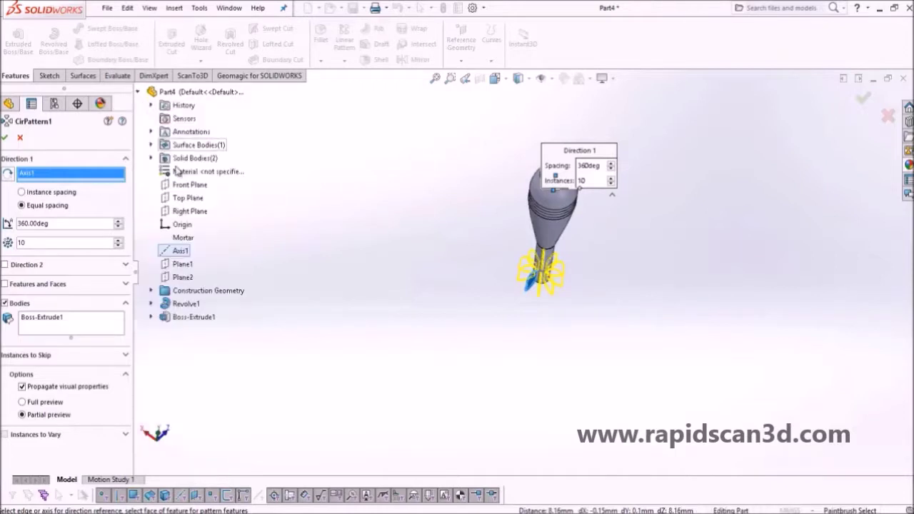
{"action": "right_click", "coordinate": [185, 237]}
{"action": "left_click", "coordinate": [324, 213]}
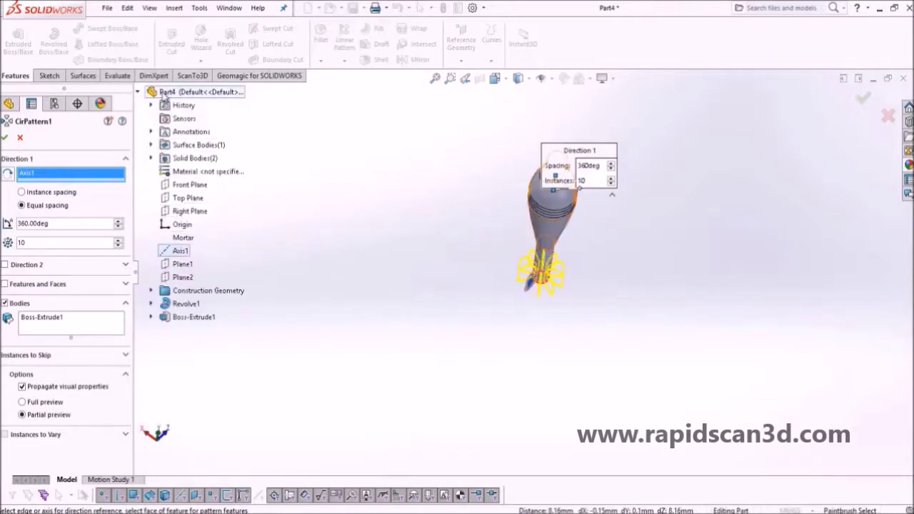
{"action": "left_click", "coordinate": [20, 137]}
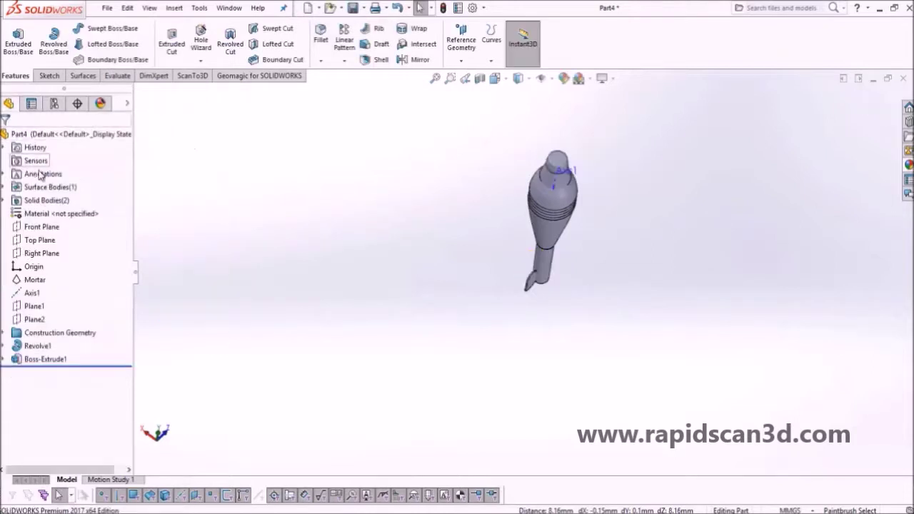
Step: Show the Mortar scan mesh over the solid bodies as a reference for the number of fins
{"action": "right_click", "coordinate": [33, 281]}
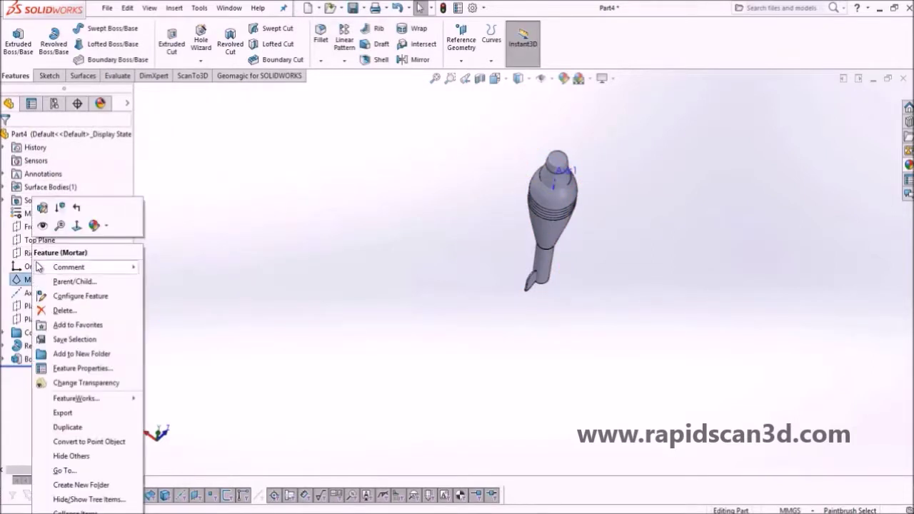
{"action": "left_click", "coordinate": [43, 225]}
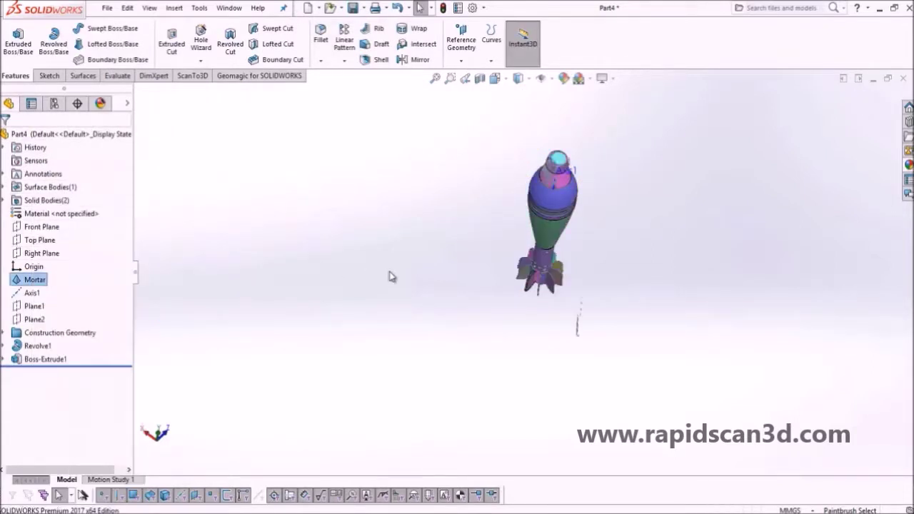
{"action": "left_click", "coordinate": [389, 275]}
{"action": "scroll", "coordinate": [547, 267], "scroll_direction": "down", "scroll_amount": 3}
{"action": "middle_click_drag", "start_coordinate": [528, 302], "coordinate": [522, 388]}
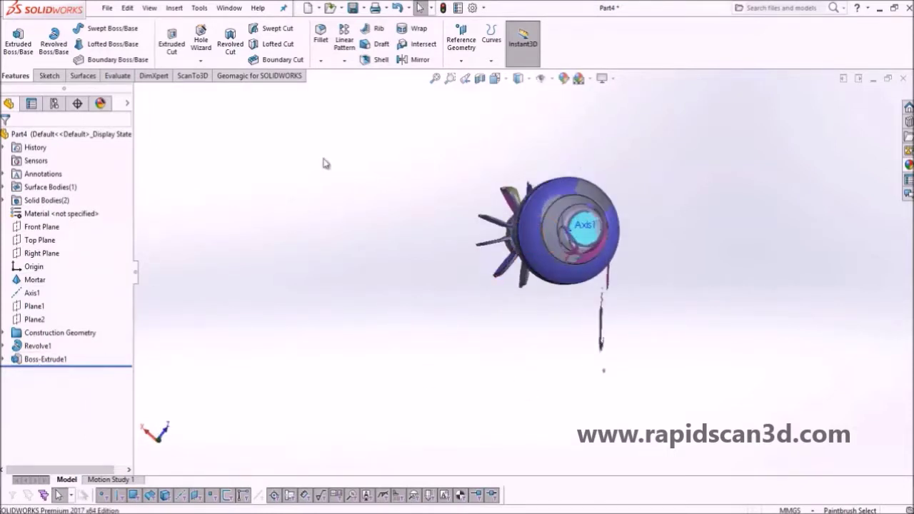
Step: Set up a circular pattern of the fin body around Axis1 with 10 equally spaced instances over 360°
{"action": "left_click", "coordinate": [344, 60]}
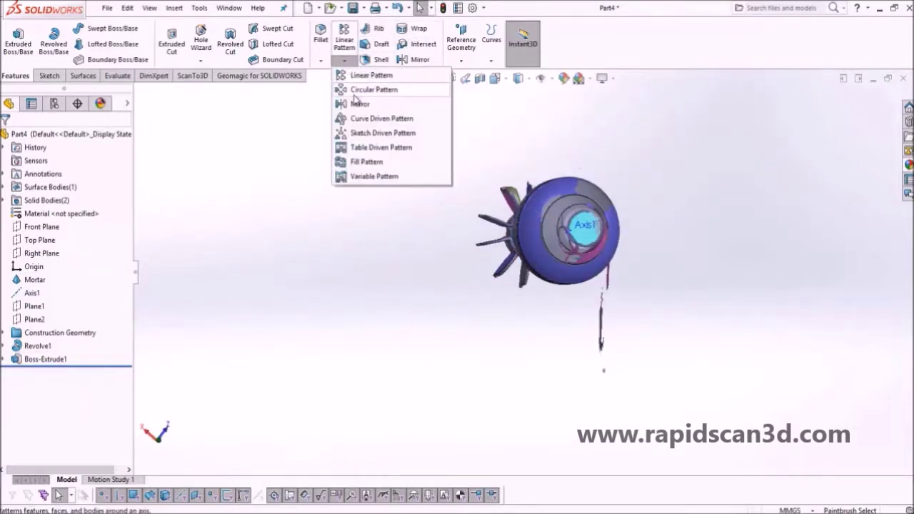
{"action": "left_click", "coordinate": [361, 89]}
{"action": "left_click", "coordinate": [21, 372]}
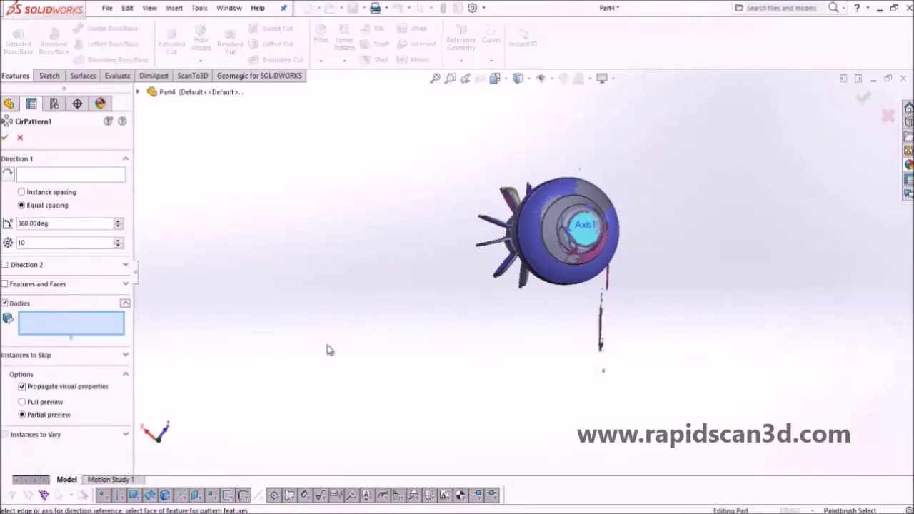
{"action": "middle_click_drag", "start_coordinate": [502, 326], "coordinate": [537, 327]}
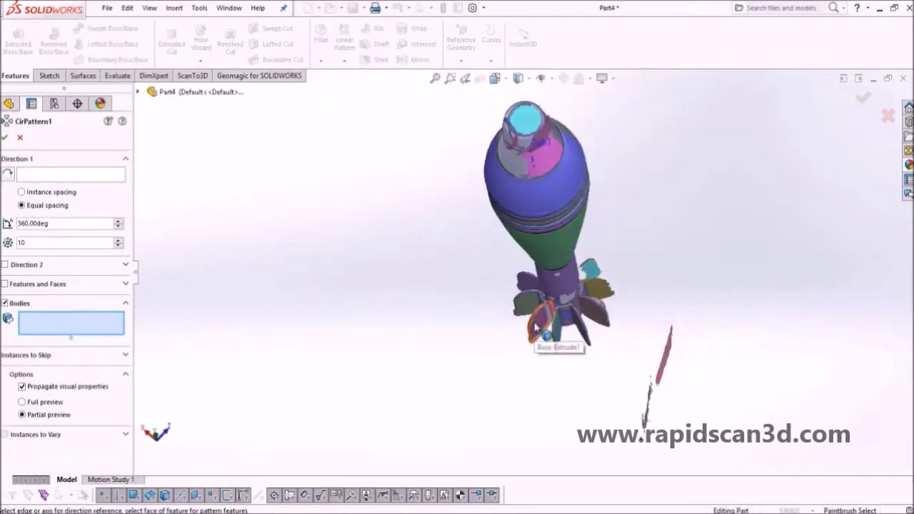
{"action": "left_click", "coordinate": [536, 327]}
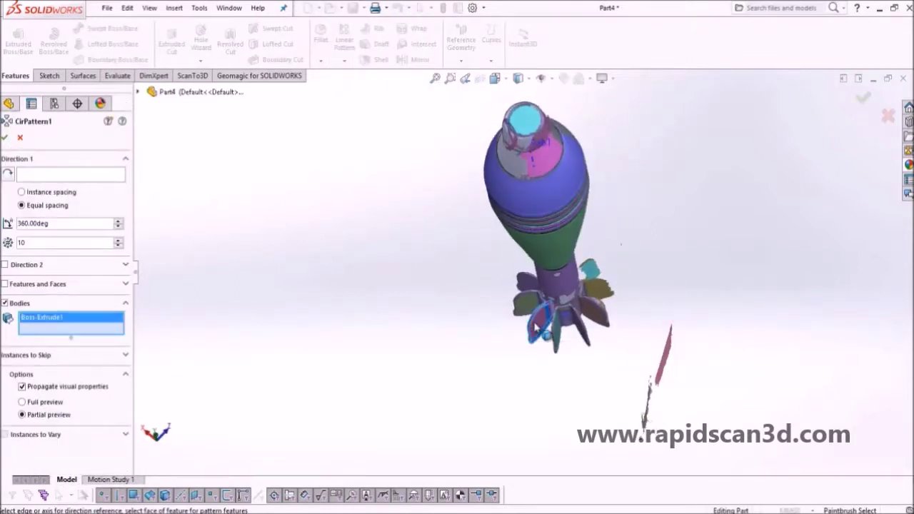
{"action": "left_click", "coordinate": [41, 177]}
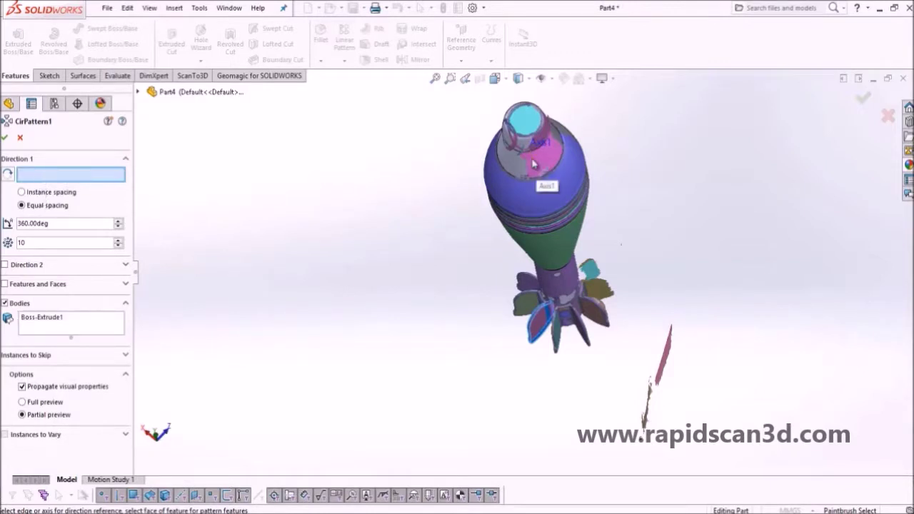
{"action": "left_click", "coordinate": [533, 164]}
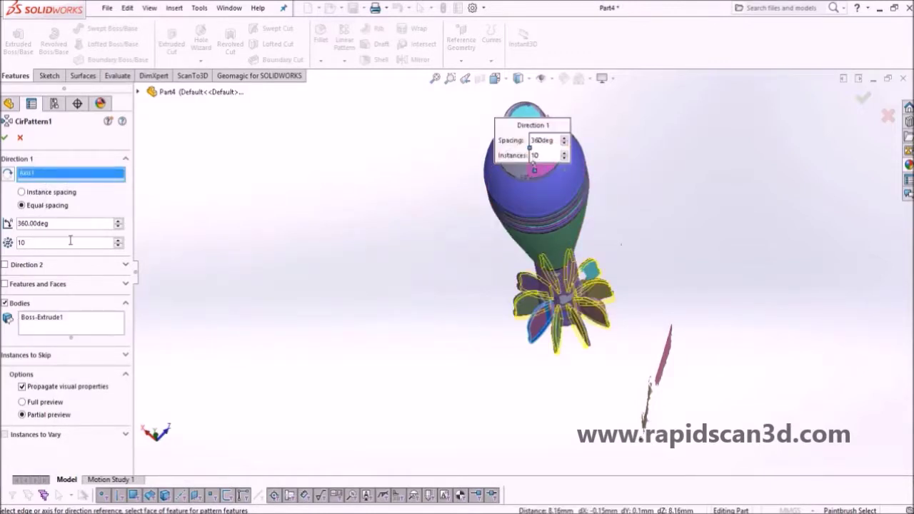
Step: Try 11 instances in the fin pattern against the scanned fins, then return the count to 10
{"action": "left_click", "coordinate": [118, 242]}
{"action": "middle_click_drag", "start_coordinate": [490, 250], "coordinate": [591, 317]}
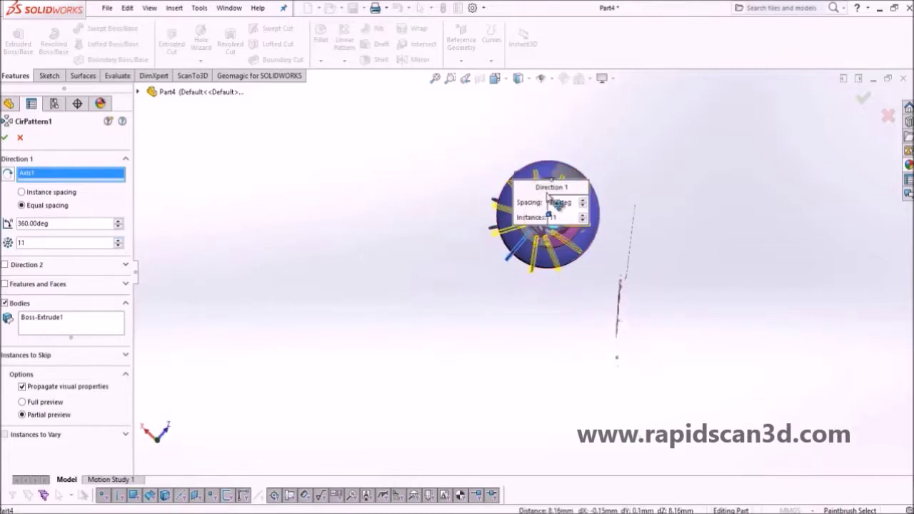
{"action": "left_click_drag", "start_coordinate": [543, 191], "coordinate": [708, 192]}
{"action": "middle_click_drag", "start_coordinate": [579, 205], "coordinate": [571, 233]}
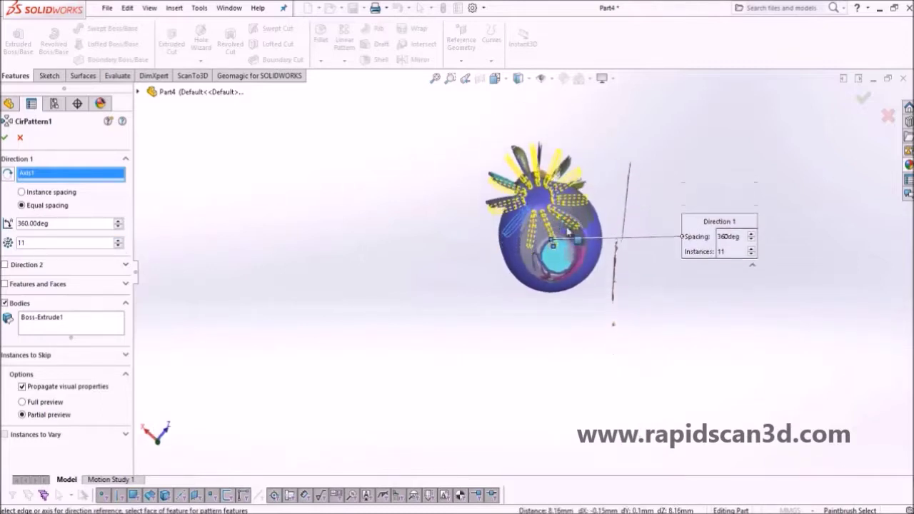
{"action": "left_click", "coordinate": [118, 246]}
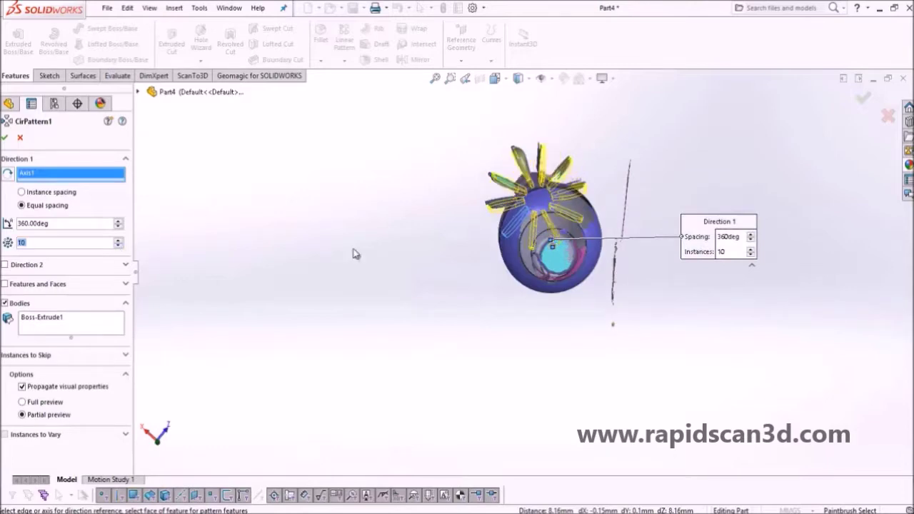
Step: Compare the pattern preview with the scanned fins in the Bottom view and finish the 10-instance circular pattern
{"action": "scroll", "coordinate": [576, 192], "scroll_direction": "down", "scroll_amount": 4}
{"action": "middle_click_drag", "start_coordinate": [577, 191], "coordinate": [545, 228]}
{"action": "left_click", "coordinate": [158, 444]}
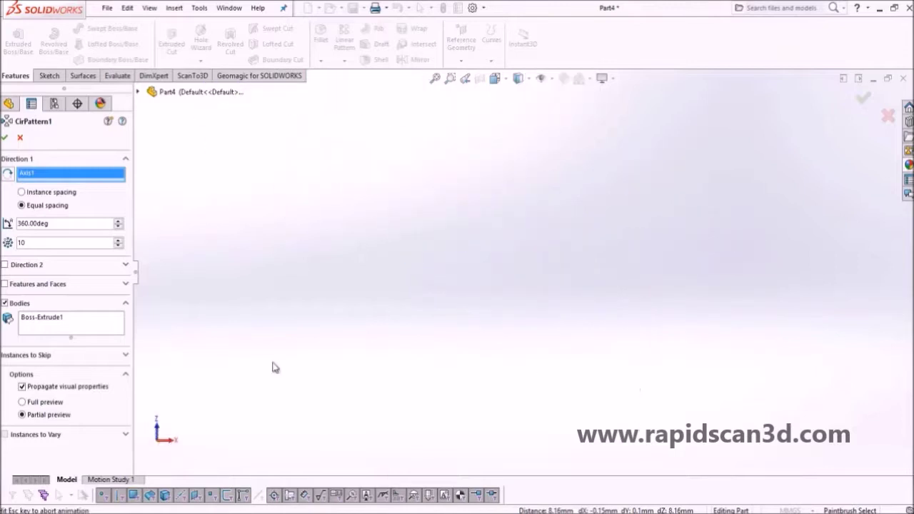
{"action": "scroll", "coordinate": [456, 204], "scroll_direction": "down", "scroll_amount": 2}
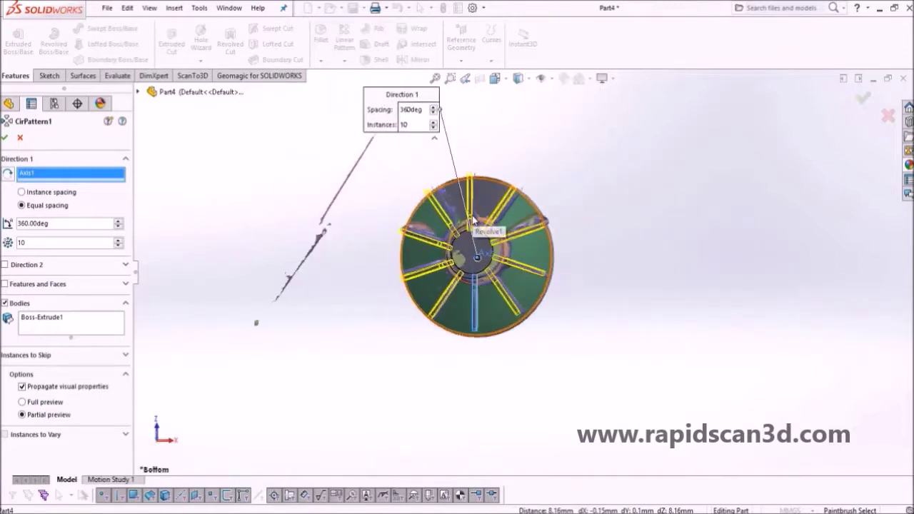
{"action": "scroll", "coordinate": [453, 213], "scroll_direction": "up", "scroll_amount": 4}
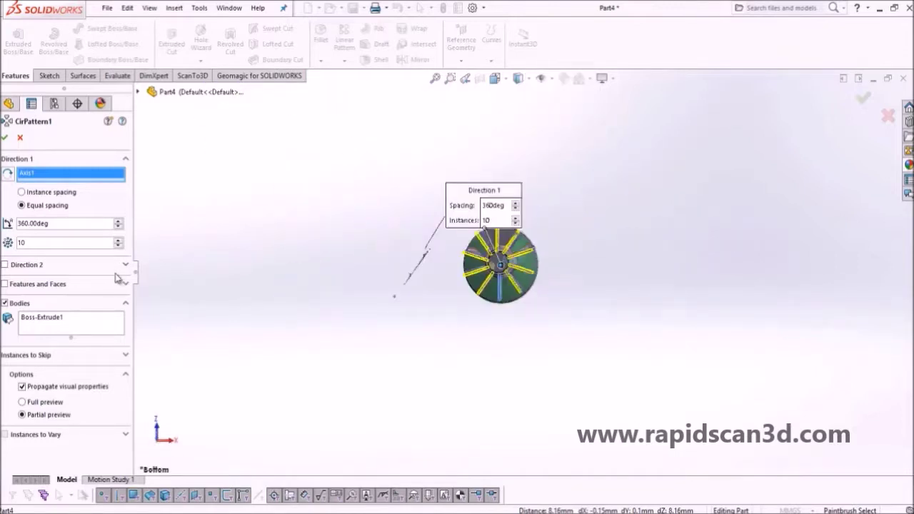
{"action": "left_click", "coordinate": [5, 139]}
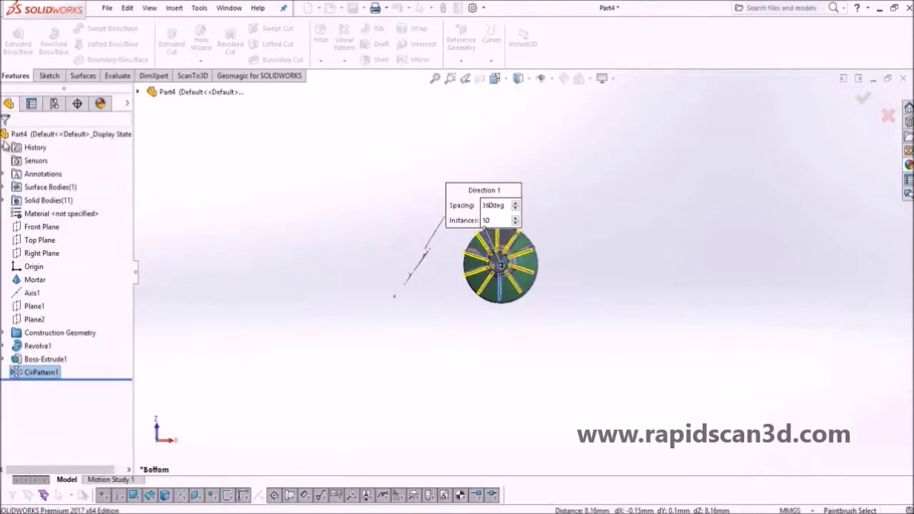
Step: Hide the Mortar scan mesh so that only the patterned solid bodies are displayed
{"action": "scroll", "coordinate": [500, 200], "scroll_direction": "up", "scroll_amount": 1}
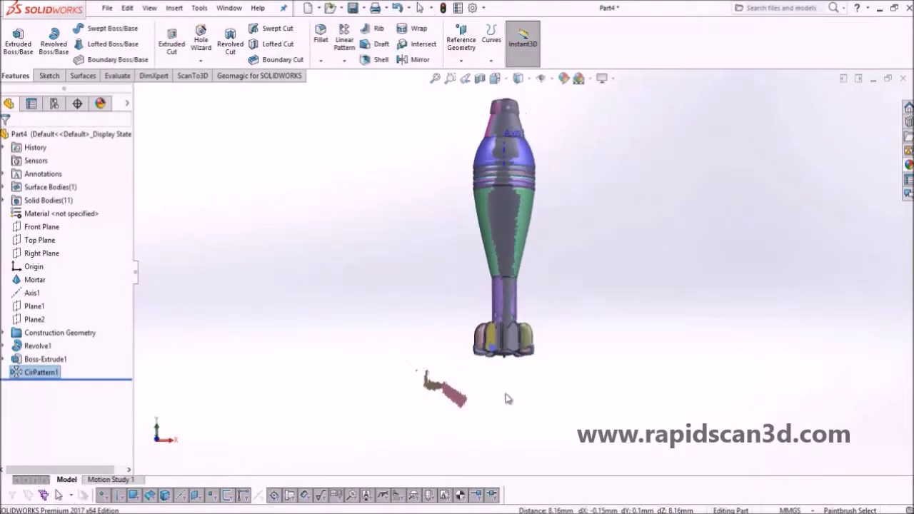
{"action": "scroll", "coordinate": [532, 285], "scroll_direction": "up", "scroll_amount": 1}
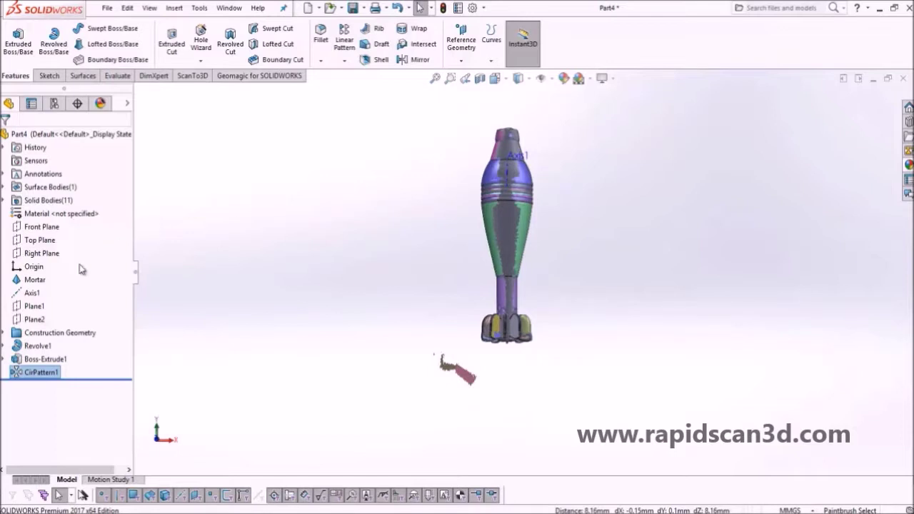
{"action": "right_click", "coordinate": [39, 283]}
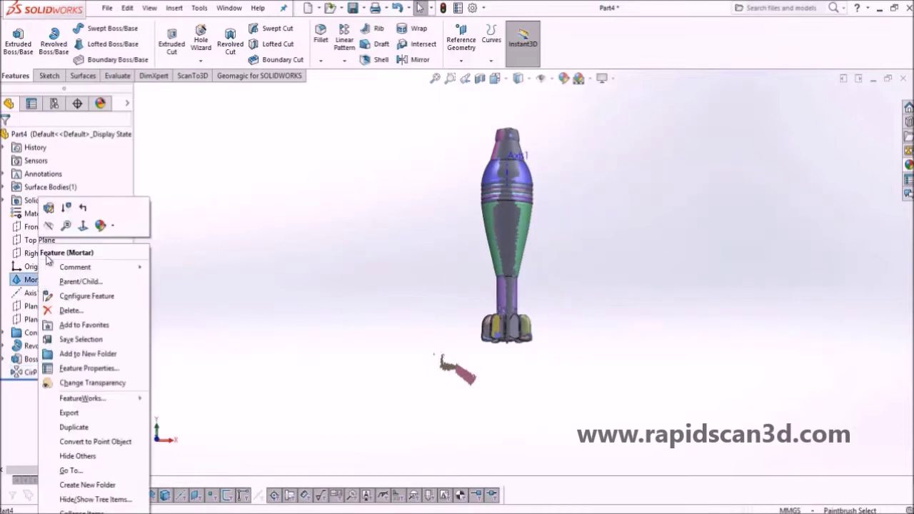
{"action": "left_click", "coordinate": [49, 224]}
{"action": "left_click", "coordinate": [428, 240]}
{"action": "scroll", "coordinate": [518, 302], "scroll_direction": "down", "scroll_amount": 5}
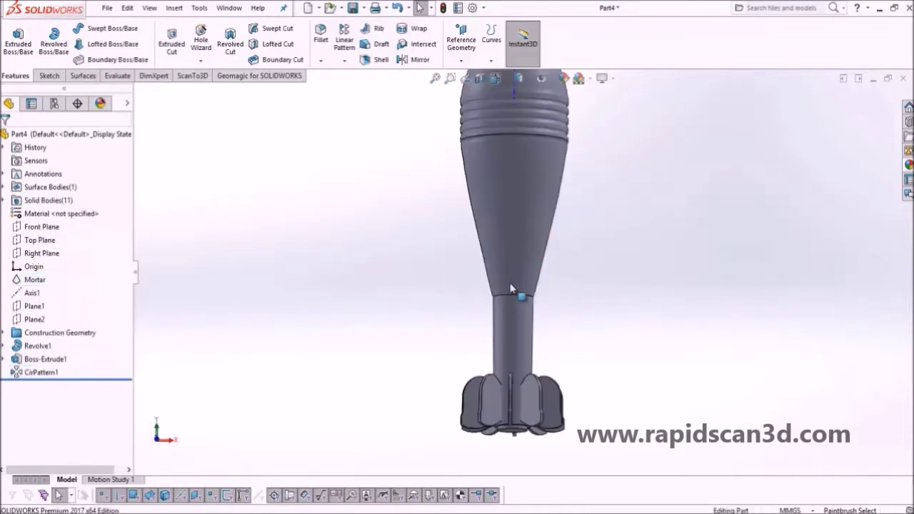
{"action": "middle_click_drag", "start_coordinate": [526, 302], "coordinate": [441, 316]}
{"action": "scroll", "coordinate": [508, 208], "scroll_direction": "up", "scroll_amount": 5}
{"action": "scroll", "coordinate": [518, 210], "scroll_direction": "down", "scroll_amount": 3}
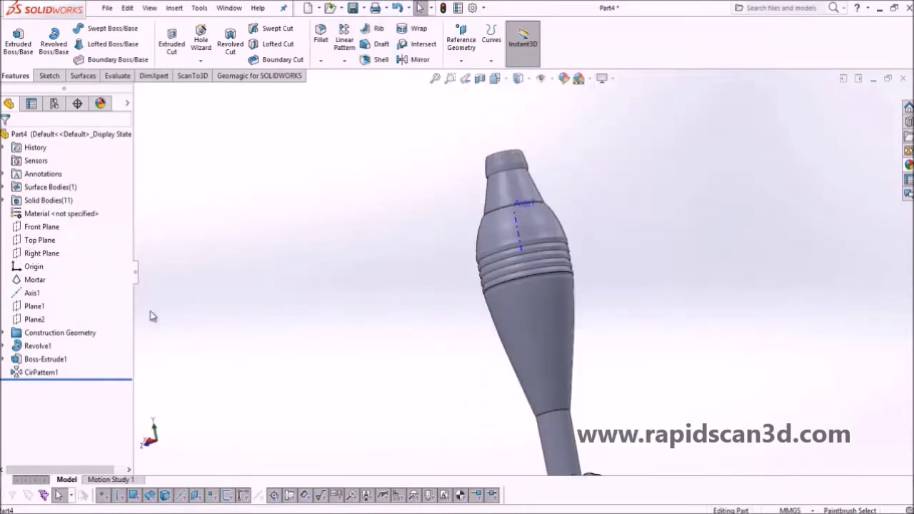
Step: Hide the reference axis Axis1 running through the mortar body
{"action": "right_click", "coordinate": [33, 292]}
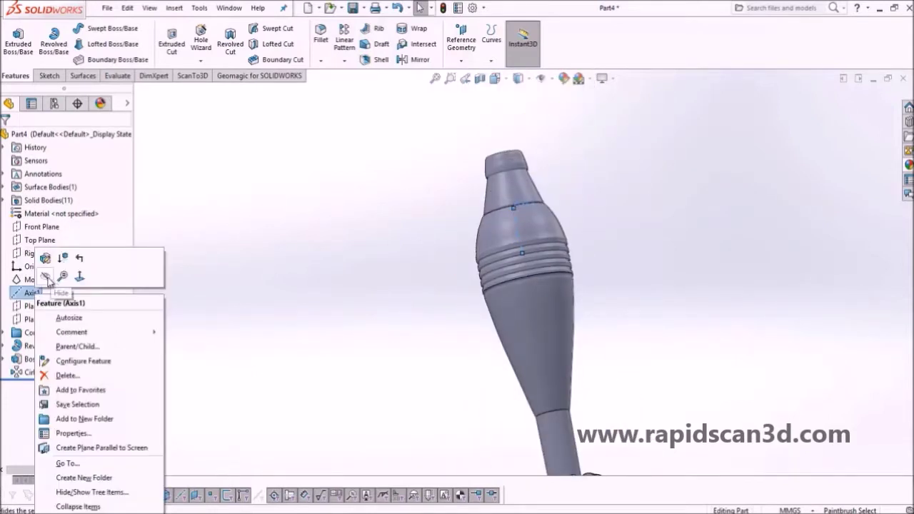
{"action": "left_click", "coordinate": [48, 278]}
{"action": "scroll", "coordinate": [486, 275], "scroll_direction": "up", "scroll_amount": 2}
{"action": "scroll", "coordinate": [528, 274], "scroll_direction": "down", "scroll_amount": 3}
{"action": "middle_click_drag", "start_coordinate": [495, 288], "coordinate": [508, 206]}
{"action": "scroll", "coordinate": [446, 276], "scroll_direction": "down", "scroll_amount": 3}
{"action": "scroll", "coordinate": [508, 205], "scroll_direction": "up", "scroll_amount": 6}
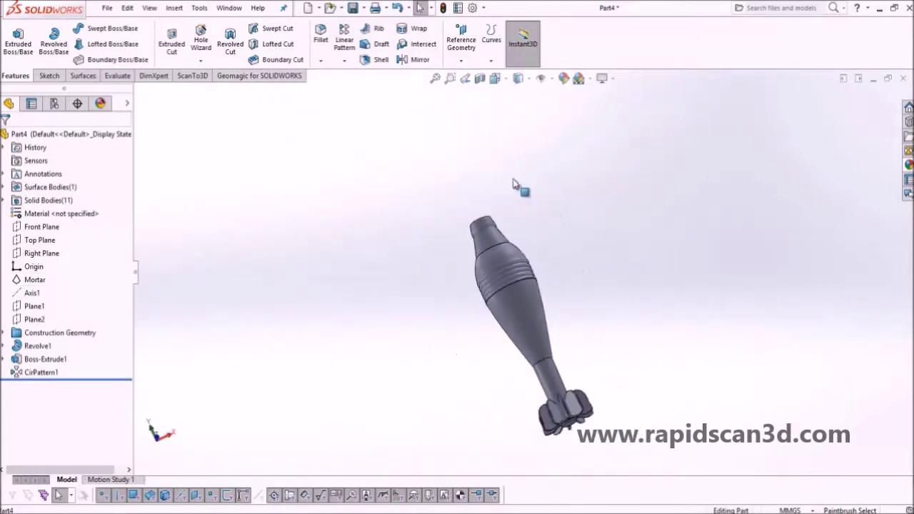
Step: Switch the display style to shaded without edges
{"action": "left_click", "coordinate": [519, 78]}
{"action": "left_click", "coordinate": [520, 112]}
{"action": "mouse_move", "coordinate": [439, 272]}
{"action": "middle_mouse_down"}
{"action": "mouse_move", "coordinate": [544, 289]}
{"action": "mouse_move", "coordinate": [565, 236]}
{"action": "middle_mouse_up"}
Step: Show the Mortar scan mesh over the solid bodies to compare the two
{"action": "right_click", "coordinate": [37, 279]}
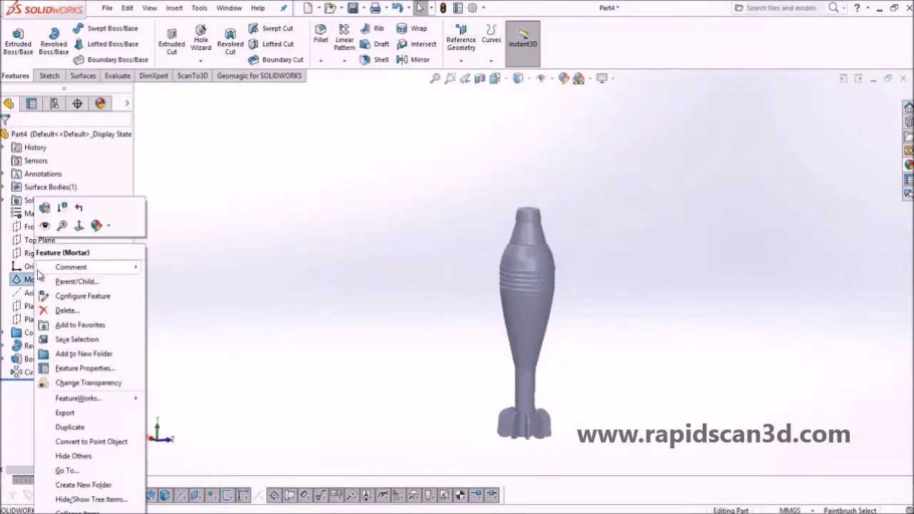
{"action": "key", "text": "Escape"}
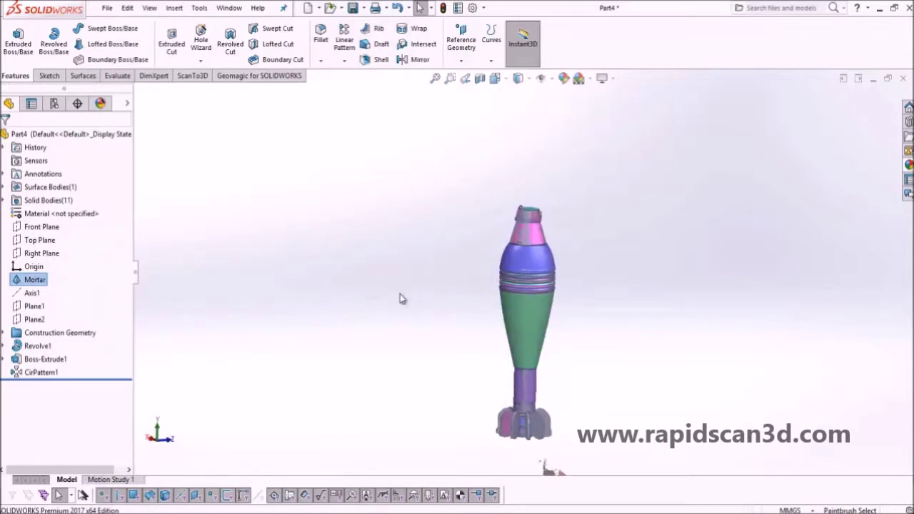
{"action": "middle_click_drag", "start_coordinate": [544, 331], "coordinate": [632, 316]}
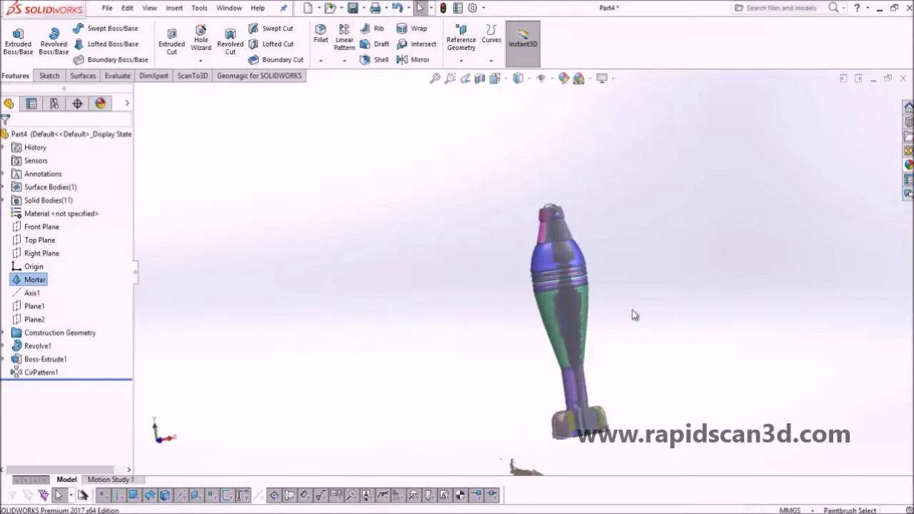
Step: Hide the Revolve1 body to view the scan mesh without it, then show the body again
{"action": "right_click", "coordinate": [41, 346]}
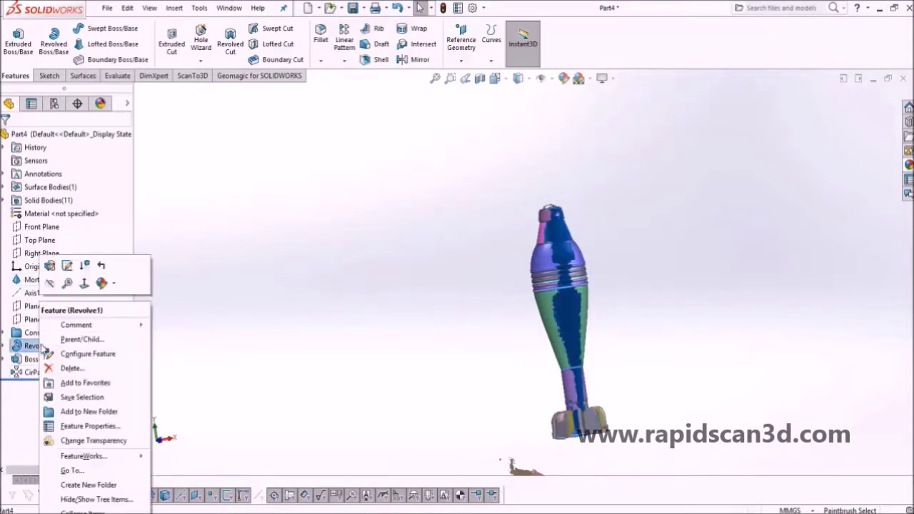
{"action": "left_click", "coordinate": [49, 282]}
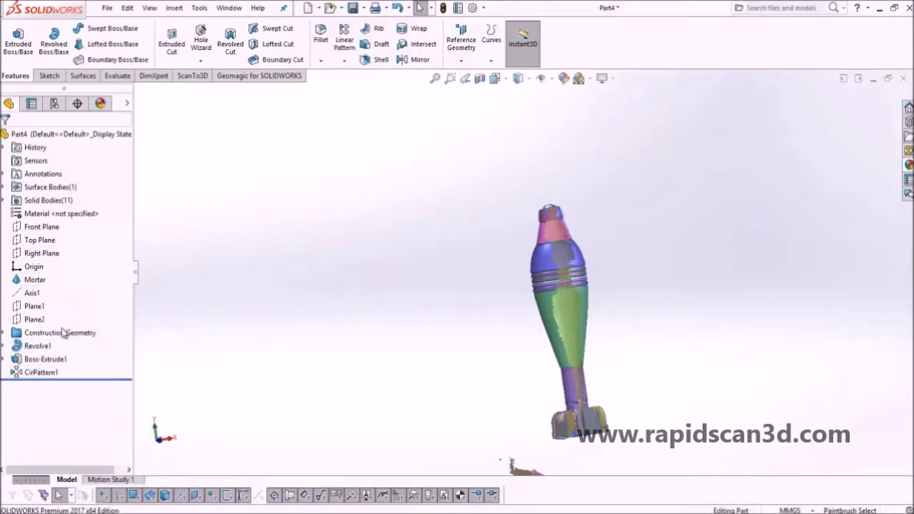
{"action": "right_click", "coordinate": [39, 348]}
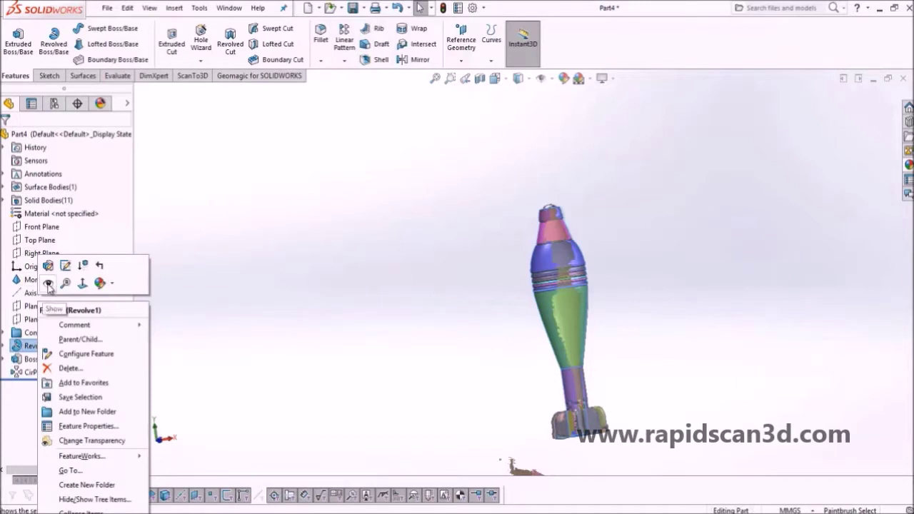
{"action": "left_click", "coordinate": [49, 283]}
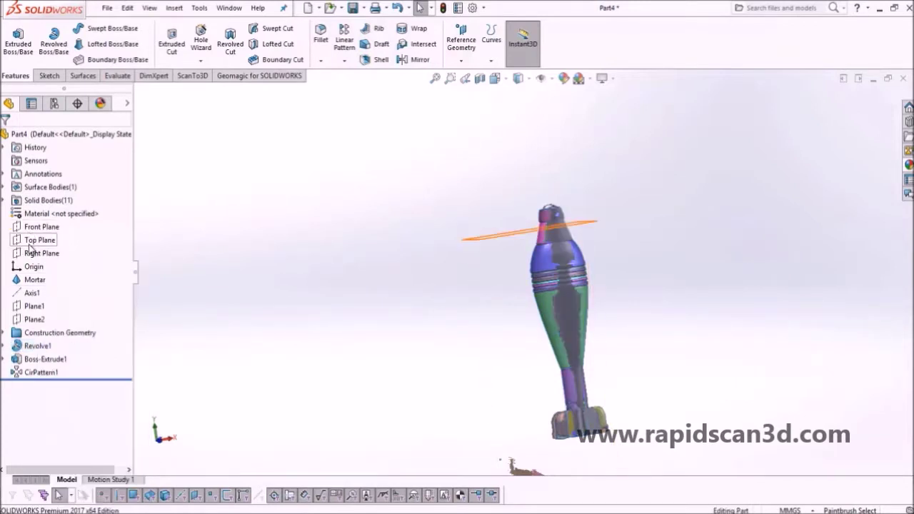
Step: Hide the Mortar scan mesh, leaving the revolved body and fins on display
{"action": "right_click", "coordinate": [33, 279]}
{"action": "left_click", "coordinate": [41, 225]}
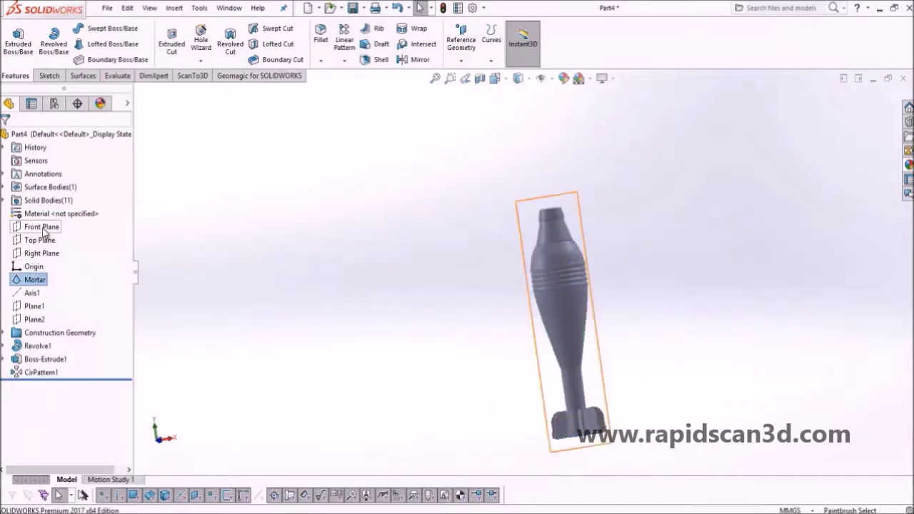
{"action": "middle_click_drag", "start_coordinate": [565, 323], "coordinate": [439, 318]}
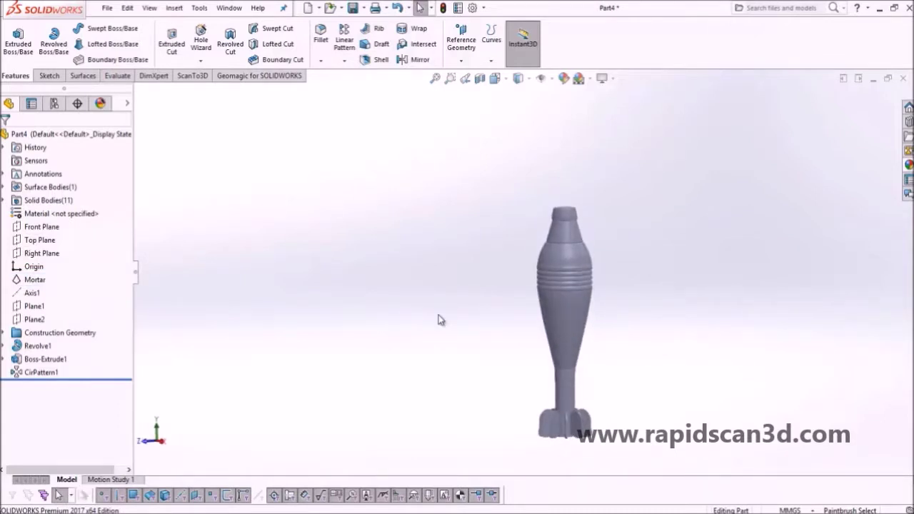
{"action": "scroll", "coordinate": [550, 384], "scroll_direction": "down", "scroll_amount": 3}
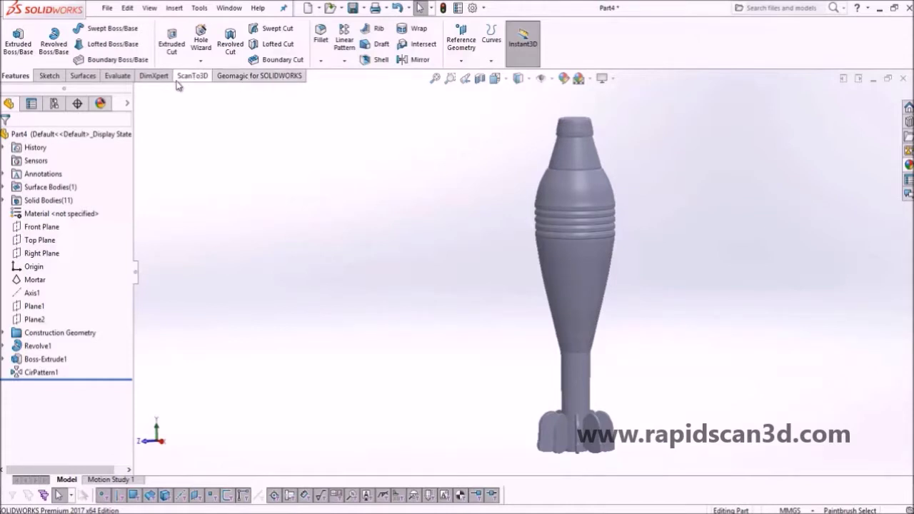
Step: Start a Combine feature and set its operation type to Add
{"action": "left_click", "coordinate": [409, 47]}
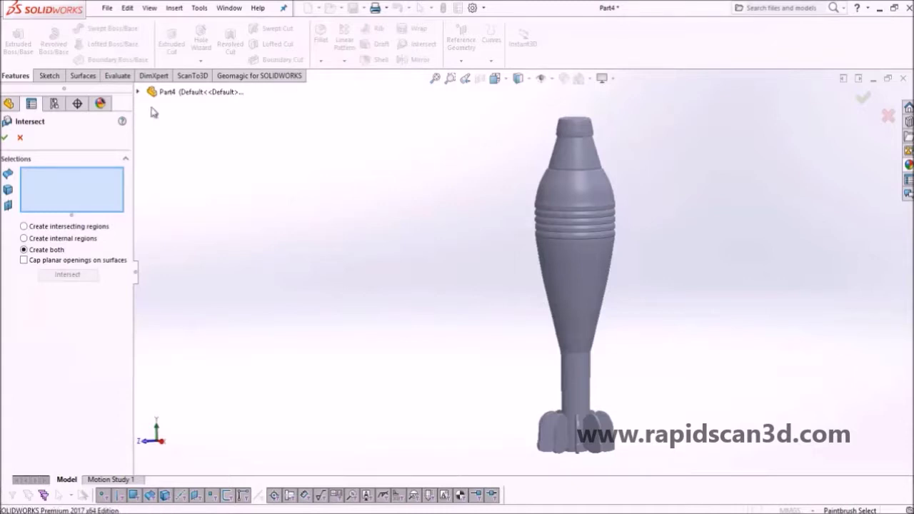
{"action": "left_click", "coordinate": [20, 137]}
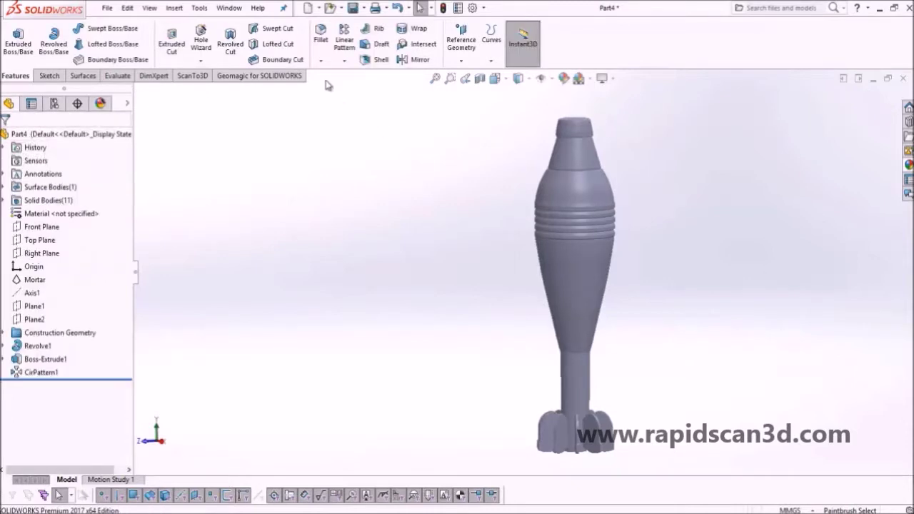
{"action": "left_click", "coordinate": [175, 9]}
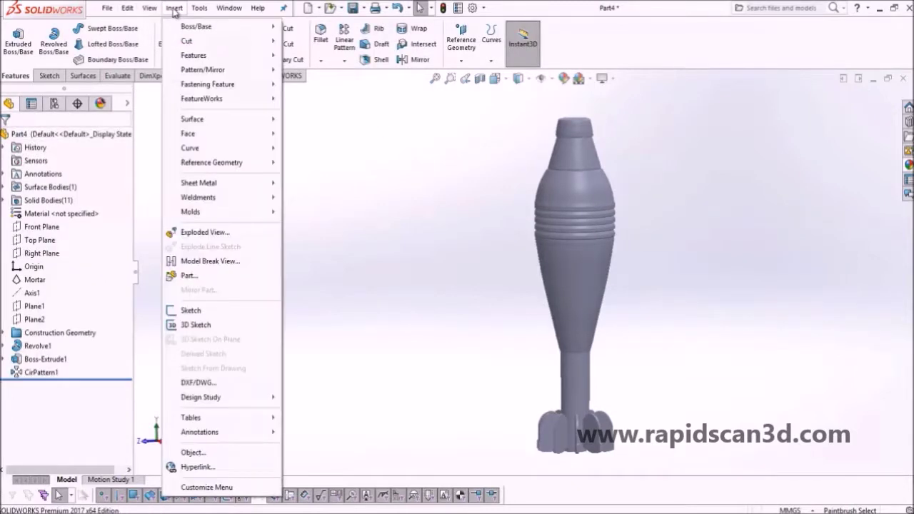
{"action": "mouse_move", "coordinate": [192, 57]}
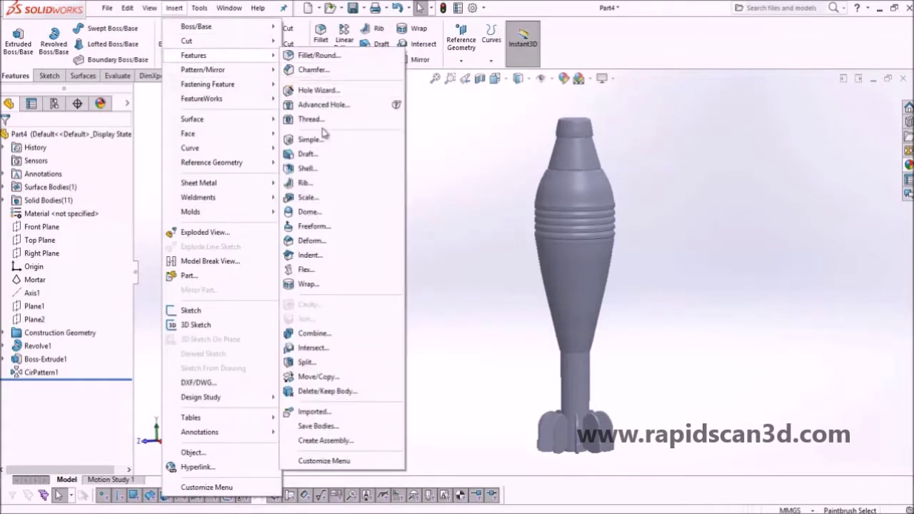
{"action": "left_click", "coordinate": [319, 333]}
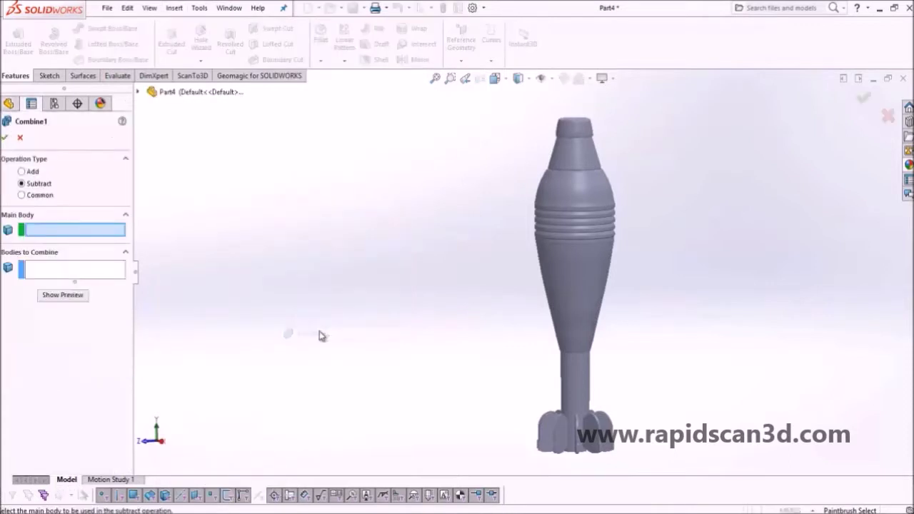
{"action": "left_click", "coordinate": [569, 240]}
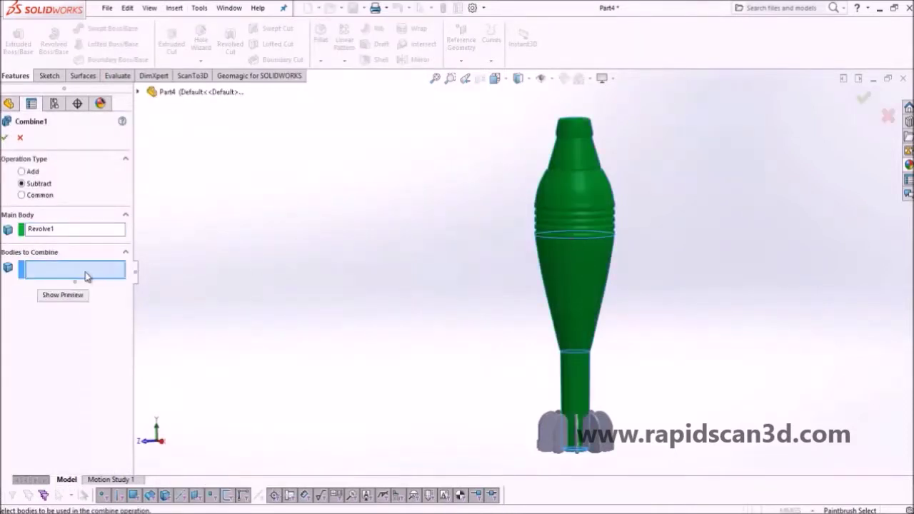
{"action": "left_click", "coordinate": [28, 173]}
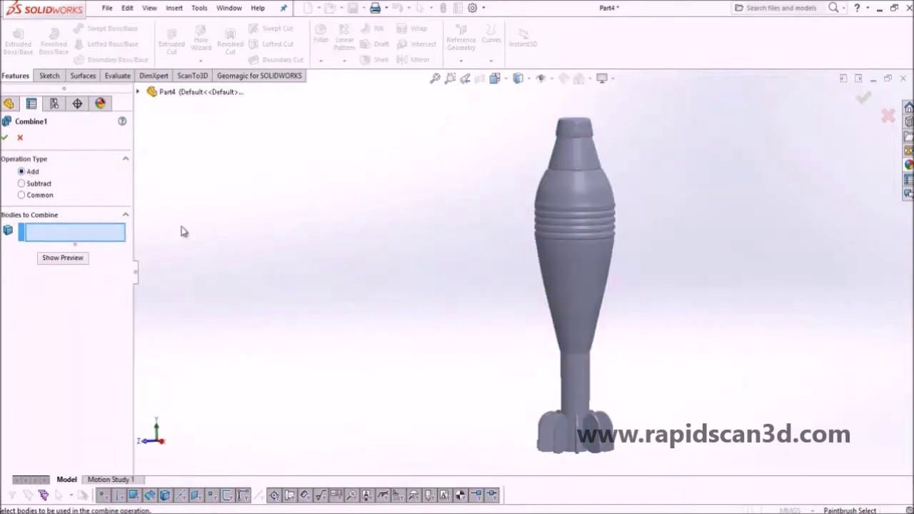
Step: Select the revolved body and all ten tail fin bodies and combine them into one solid
{"action": "left_click", "coordinate": [587, 377]}
{"action": "scroll", "coordinate": [557, 428], "scroll_direction": "down", "scroll_amount": 4}
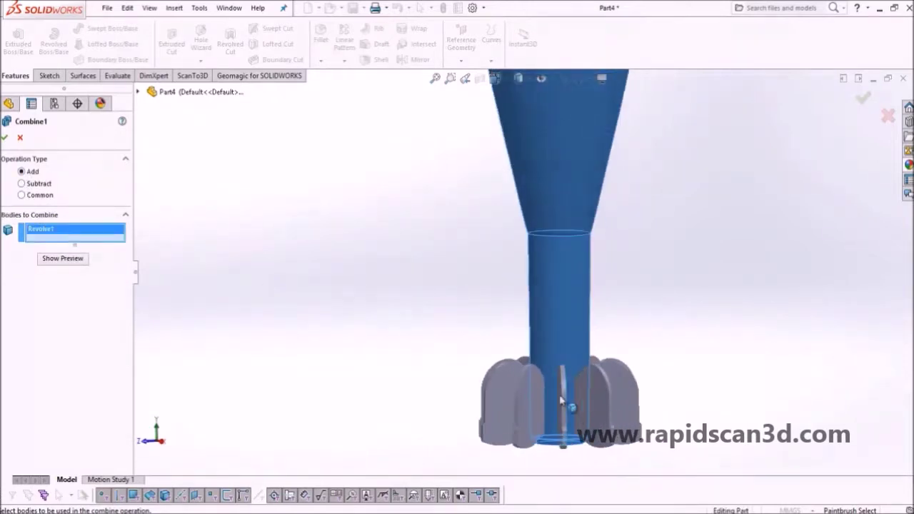
{"action": "left_click", "coordinate": [506, 387]}
{"action": "left_click", "coordinate": [482, 375]}
{"action": "left_click", "coordinate": [539, 396]}
{"action": "left_click", "coordinate": [568, 407]}
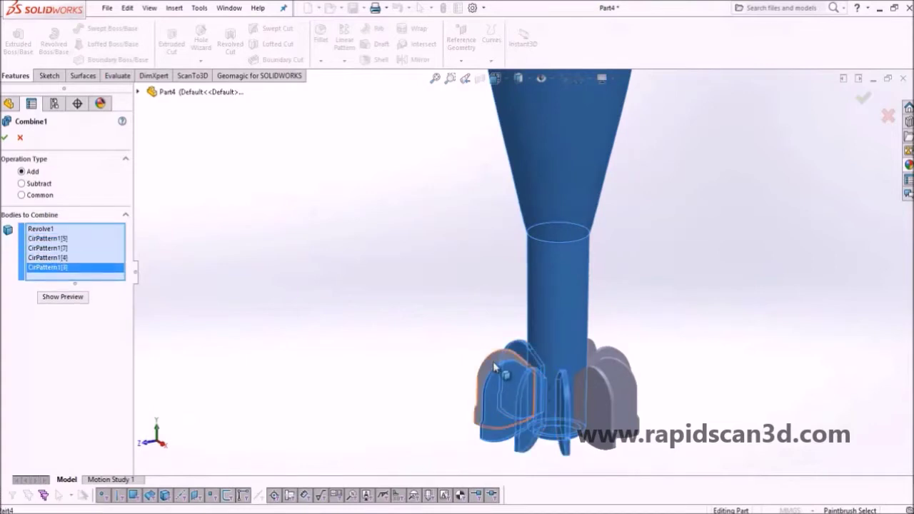
{"action": "left_click", "coordinate": [500, 389]}
{"action": "left_click", "coordinate": [594, 400]}
{"action": "left_click", "coordinate": [621, 361]}
{"action": "left_click", "coordinate": [609, 353]}
{"action": "mouse_move", "coordinate": [609, 353]}
{"action": "middle_mouse_down"}
{"action": "mouse_move", "coordinate": [624, 366]}
{"action": "mouse_move", "coordinate": [615, 335]}
{"action": "mouse_move", "coordinate": [621, 292]}
{"action": "mouse_move", "coordinate": [509, 318]}
{"action": "middle_mouse_up"}
{"action": "left_click", "coordinate": [630, 349]}
{"action": "left_click", "coordinate": [632, 350]}
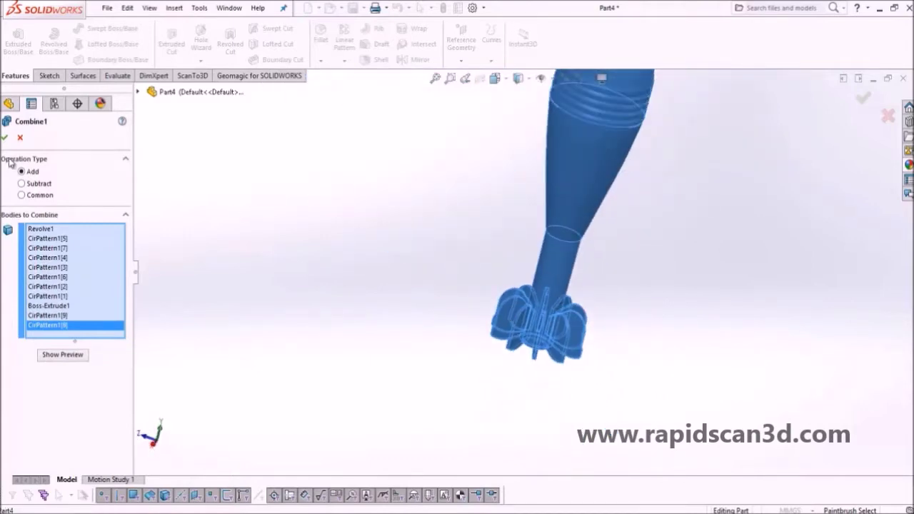
{"action": "left_click", "coordinate": [5, 139]}
{"action": "scroll", "coordinate": [342, 234], "scroll_direction": "up", "scroll_amount": 4}
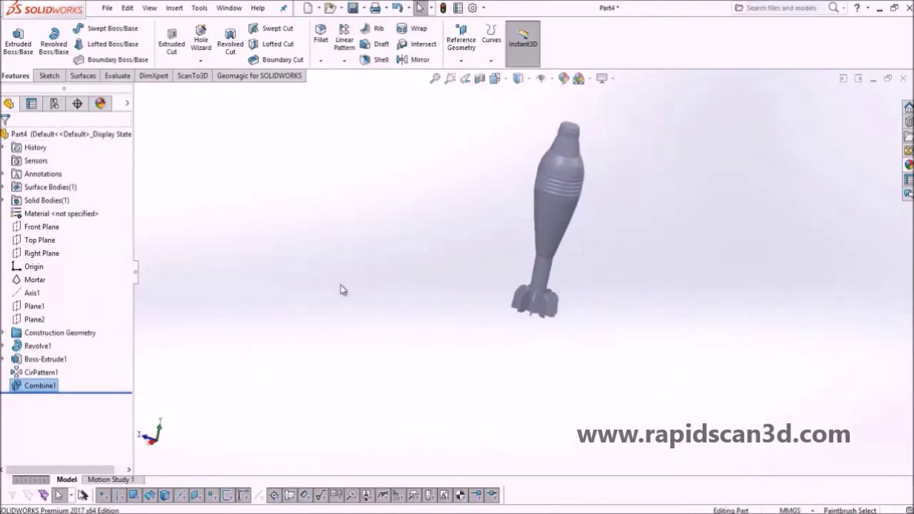
Step: Hide the combined body through Revolve1 to check that the fins belong to it, then show it again
{"action": "right_click", "coordinate": [46, 350]}
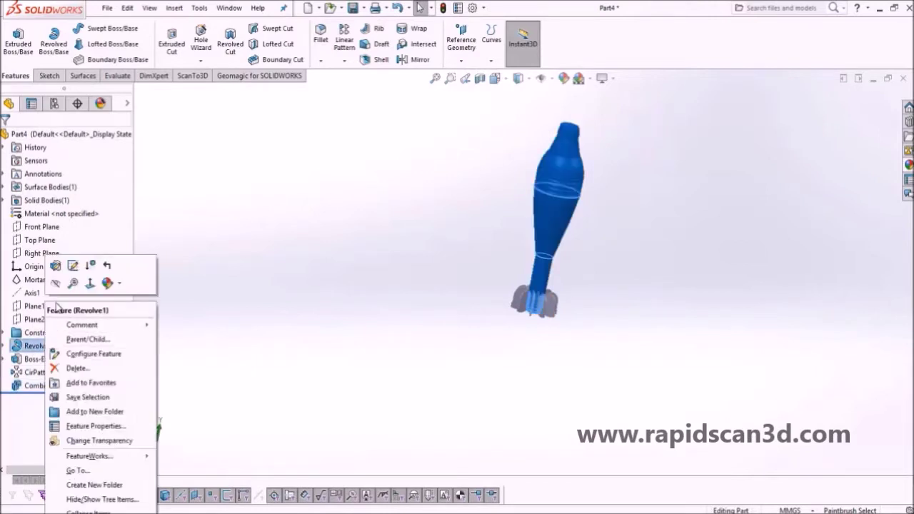
{"action": "left_click", "coordinate": [62, 283]}
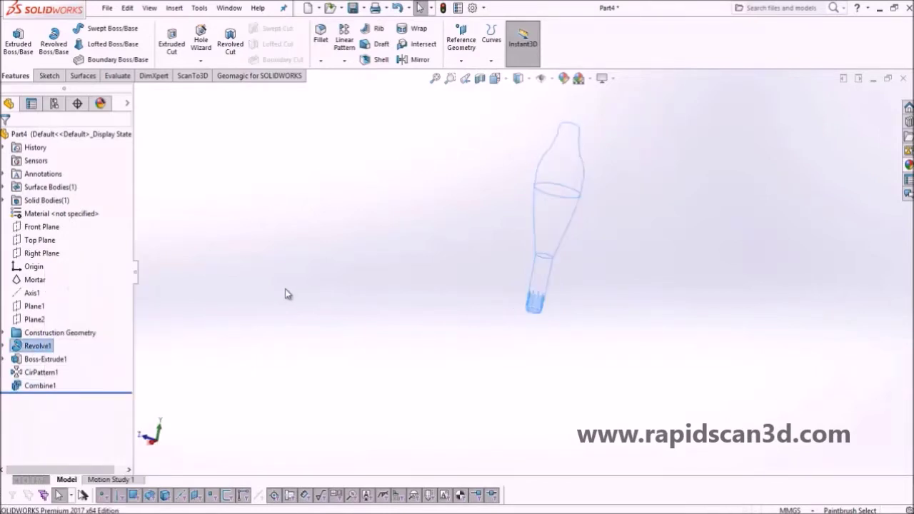
{"action": "right_click", "coordinate": [41, 347]}
{"action": "left_click", "coordinate": [53, 283]}
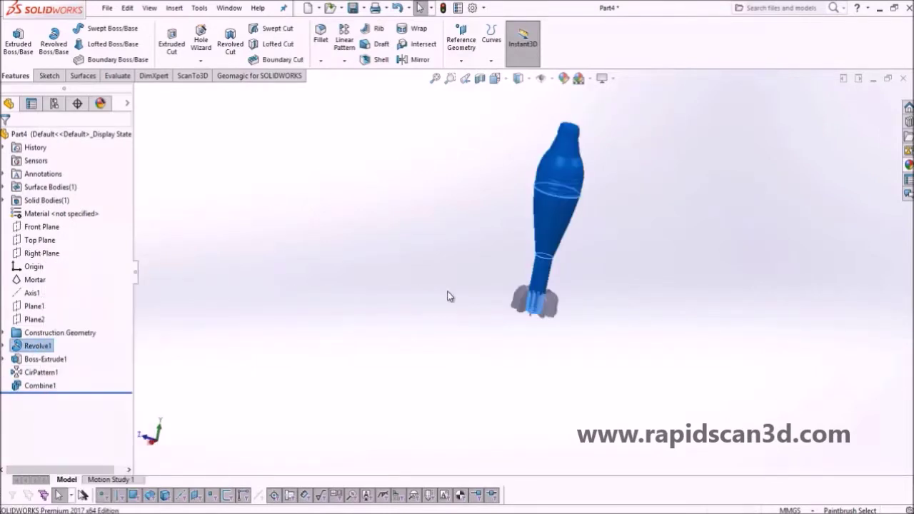
Step: Examine the combined mortar solid from several sides, including its tail fins
{"action": "middle_click_drag", "start_coordinate": [593, 277], "coordinate": [506, 251]}
{"action": "scroll", "coordinate": [573, 247], "scroll_direction": "down", "scroll_amount": 6}
{"action": "key", "text": "z"}
{"action": "key", "text": "z"}
{"action": "key", "text": "z"}
{"action": "key", "text": "z"}
{"action": "key", "text": "z"}
{"action": "middle_click_drag", "start_coordinate": [697, 251], "coordinate": [628, 173]}
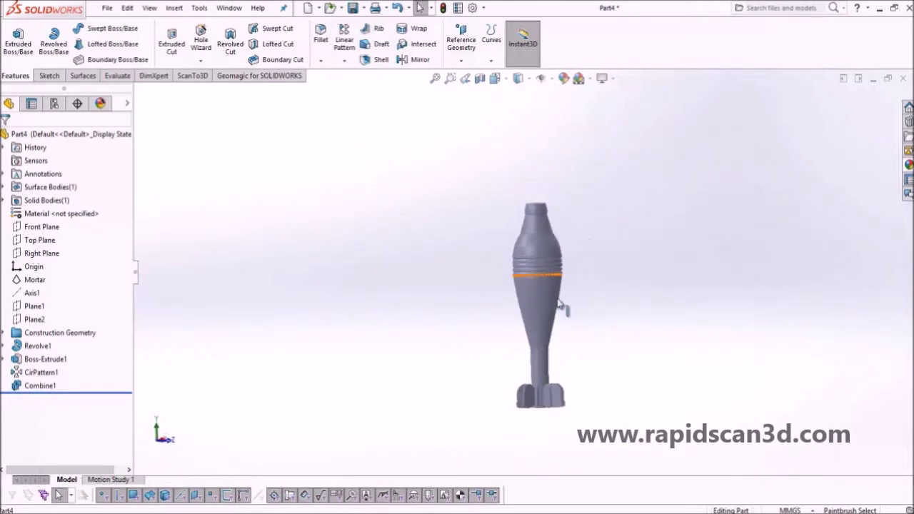
Step: Show the Mortar scan mesh over the combined solid and compare the surfaces around the body and fins
{"action": "right_click", "coordinate": [34, 279]}
{"action": "left_click", "coordinate": [135, 241]}
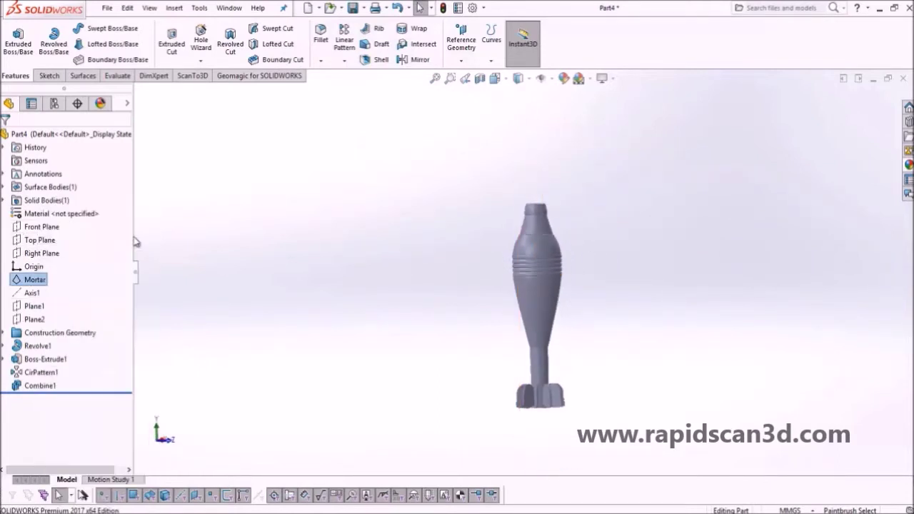
{"action": "left_click", "coordinate": [589, 290]}
{"action": "middle_click_drag", "start_coordinate": [590, 289], "coordinate": [479, 306]}
{"action": "scroll", "coordinate": [542, 293], "scroll_direction": "down", "scroll_amount": 1}
{"action": "scroll", "coordinate": [548, 273], "scroll_direction": "down", "scroll_amount": 6}
{"action": "middle_click_drag", "start_coordinate": [547, 274], "coordinate": [595, 251]}
{"action": "middle_click_drag", "start_coordinate": [449, 267], "coordinate": [532, 275]}
{"action": "scroll", "coordinate": [521, 281], "scroll_direction": "up", "scroll_amount": 3}
{"action": "scroll", "coordinate": [451, 283], "scroll_direction": "up", "scroll_amount": 2}
{"action": "middle_click_drag", "start_coordinate": [479, 363], "coordinate": [429, 387]}
Step: Hide the Mortar scan mesh so that only the finished combined solid is displayed
{"action": "right_click", "coordinate": [34, 279]}
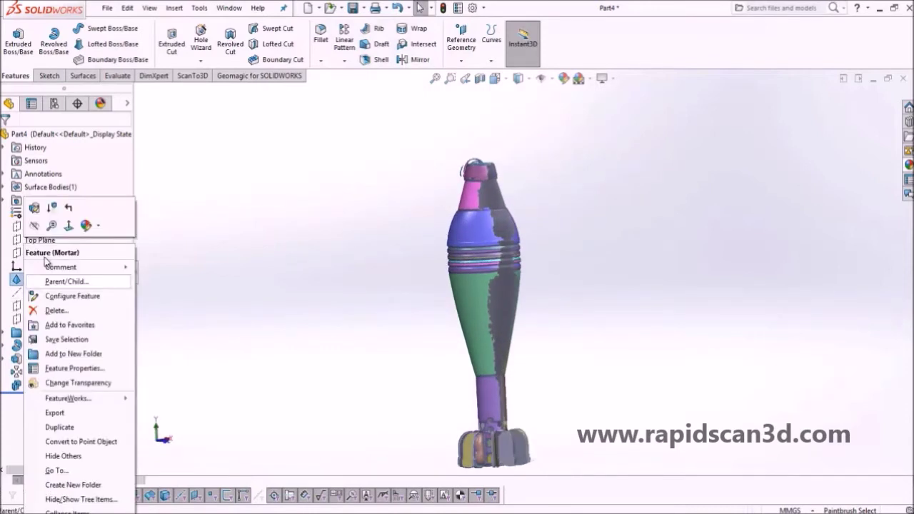
{"action": "left_click", "coordinate": [34, 225]}
{"action": "scroll", "coordinate": [465, 330], "scroll_direction": "up", "scroll_amount": 3}
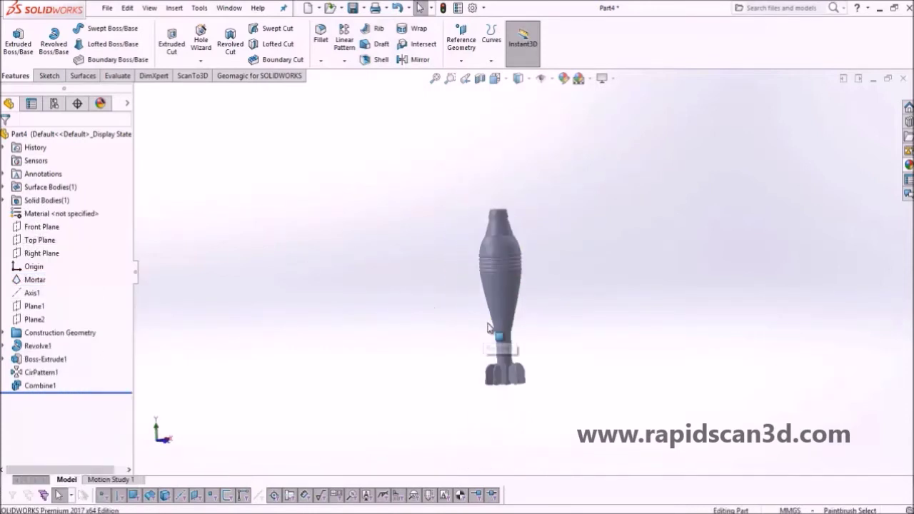
{"action": "middle_click_drag", "start_coordinate": [498, 314], "coordinate": [642, 310]}
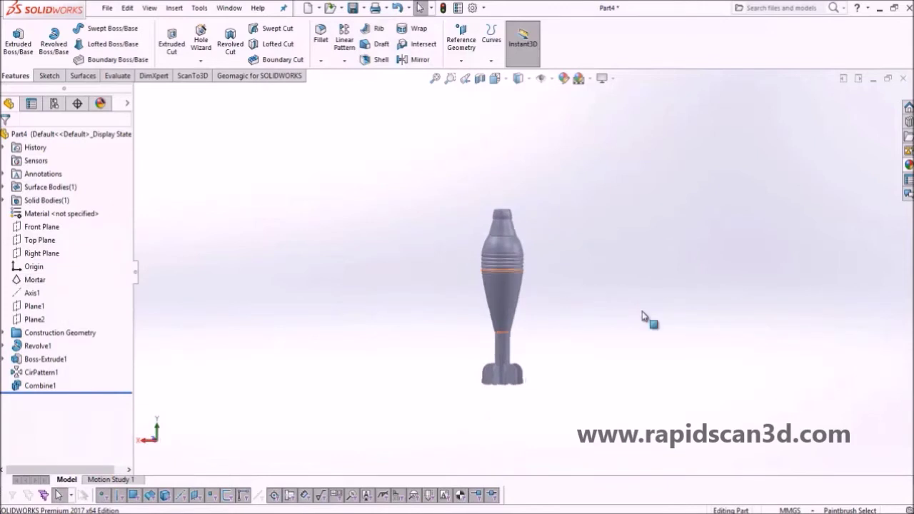